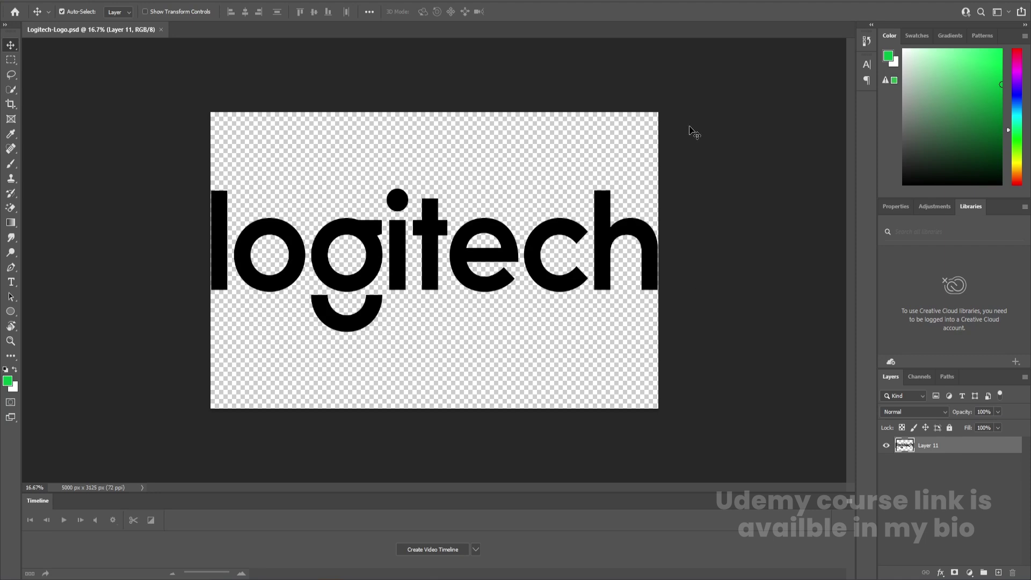
Marquee-select the letter l of the logo, move it to its own layer named l, and hide that layer.
{"action": "left_click", "coordinate": [13, 62]}
{"action": "left_click_drag", "start_coordinate": [207, 180], "coordinate": [230, 312]}
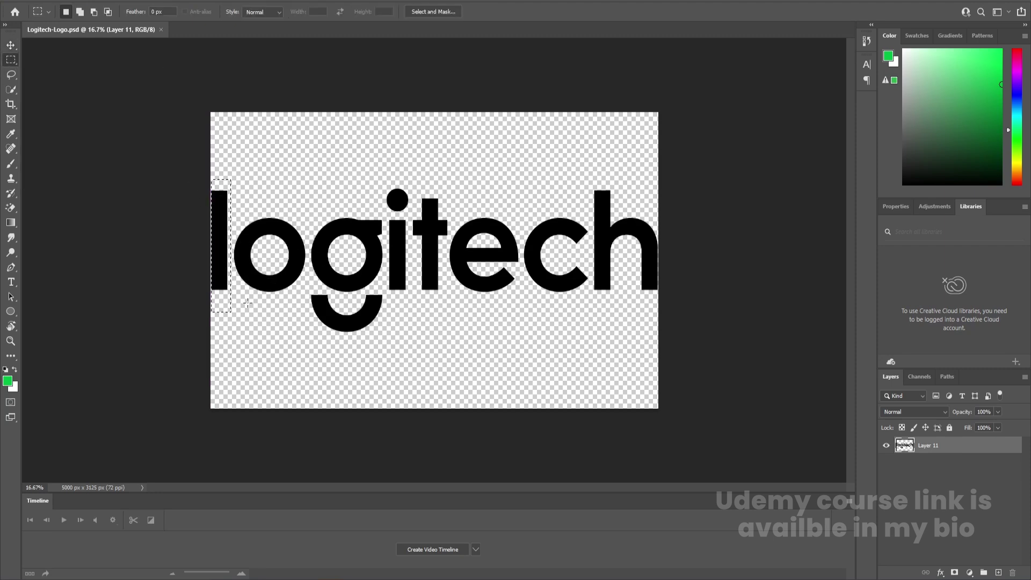
{"action": "key", "text": "ctrl+x"}
{"action": "left_click", "coordinate": [997, 573]}
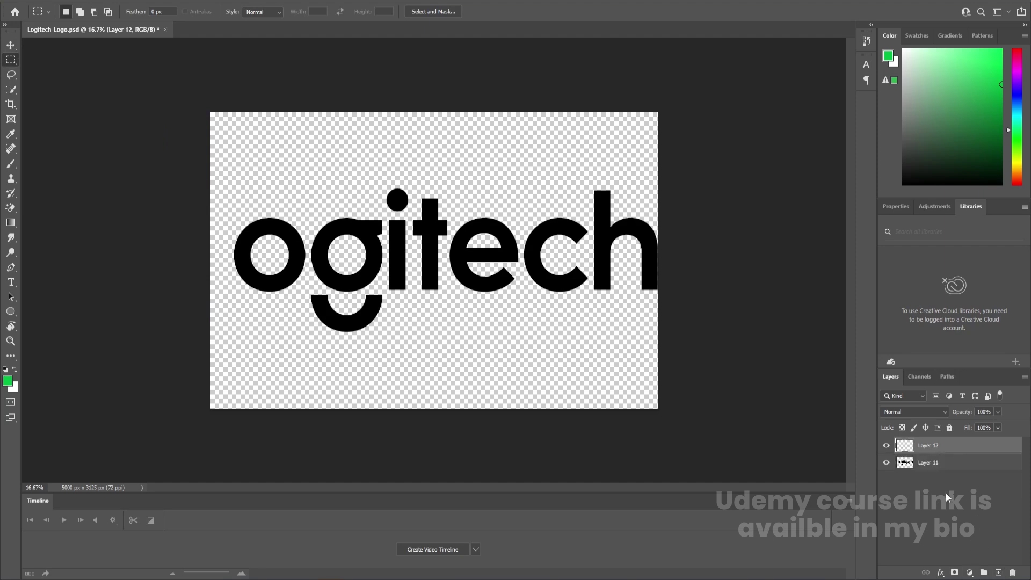
{"action": "key", "text": "ctrl+shift+v"}
{"action": "double_click", "coordinate": [930, 447]}
{"action": "type", "text": "l"}
{"action": "key", "text": "Return"}
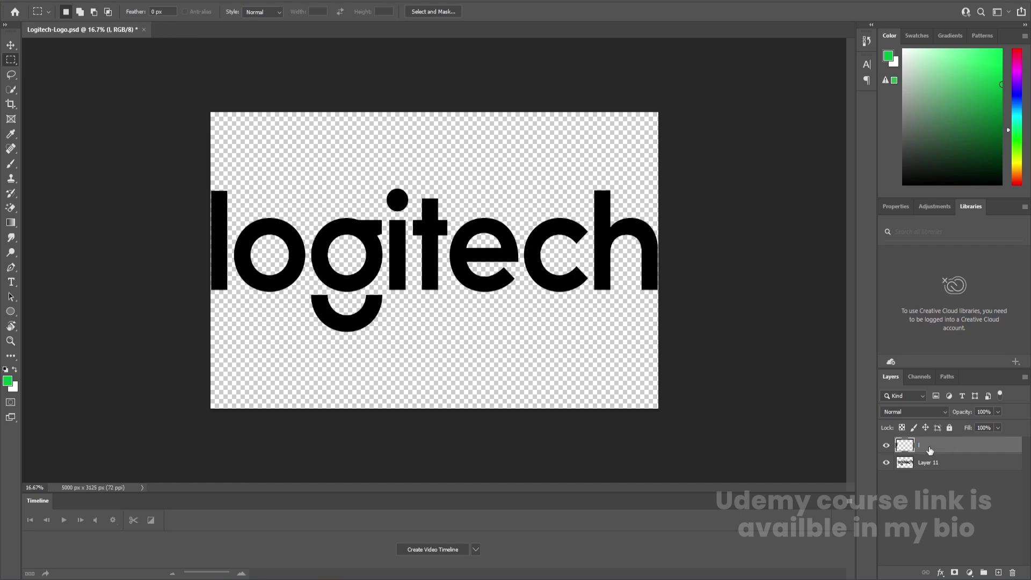
{"action": "left_click", "coordinate": [886, 446]}
Cut the first o out of Layer 11 onto a separate layer named -o and hide that layer.
{"action": "left_click", "coordinate": [907, 462]}
{"action": "left_click_drag", "start_coordinate": [222, 204], "coordinate": [308, 307]}
{"action": "key", "text": "ctrl+x"}
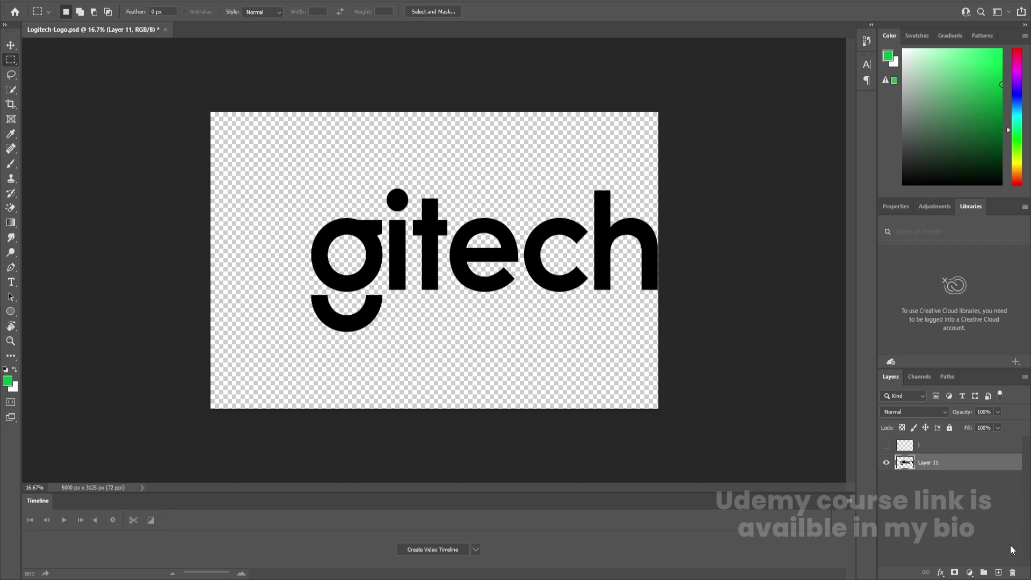
{"action": "left_click", "coordinate": [998, 572]}
{"action": "key", "text": "ctrl+v"}
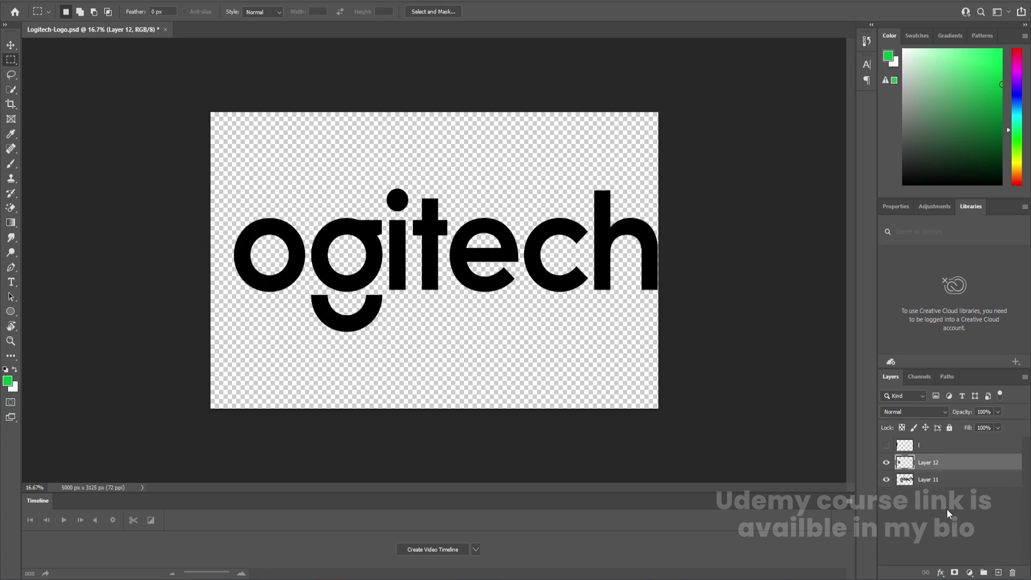
{"action": "double_click", "coordinate": [928, 463]}
{"action": "type", "text": "-o"}
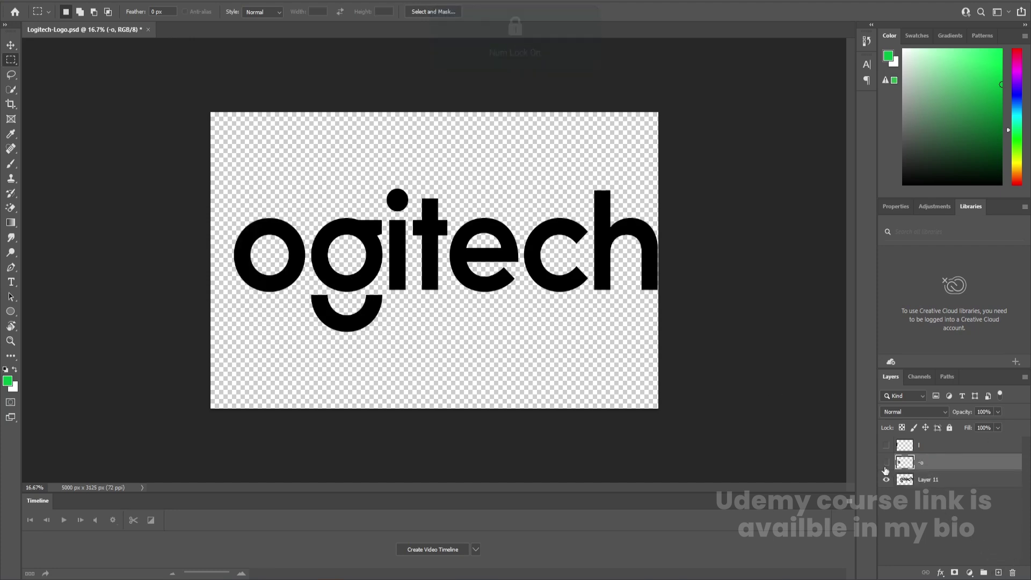
{"action": "left_click", "coordinate": [887, 463]}
Separate the upper part of the g from Layer 11 onto a layer named g and hide it.
{"action": "left_click", "coordinate": [909, 482]}
{"action": "left_click_drag", "start_coordinate": [304, 200], "coordinate": [385, 294]}
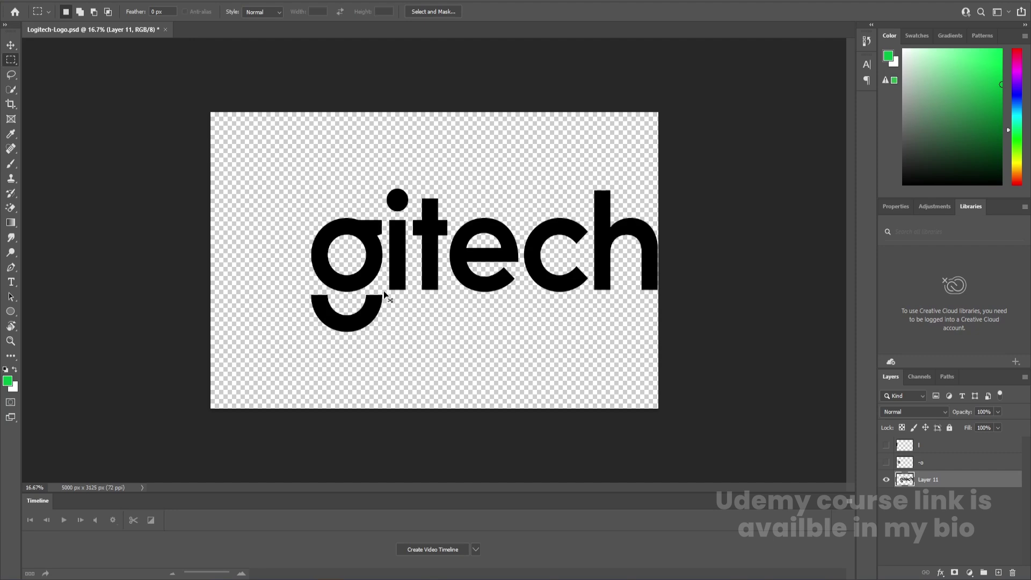
{"action": "key", "text": "Delete"}
{"action": "key", "text": "ctrl+d"}
{"action": "left_click", "coordinate": [999, 573]}
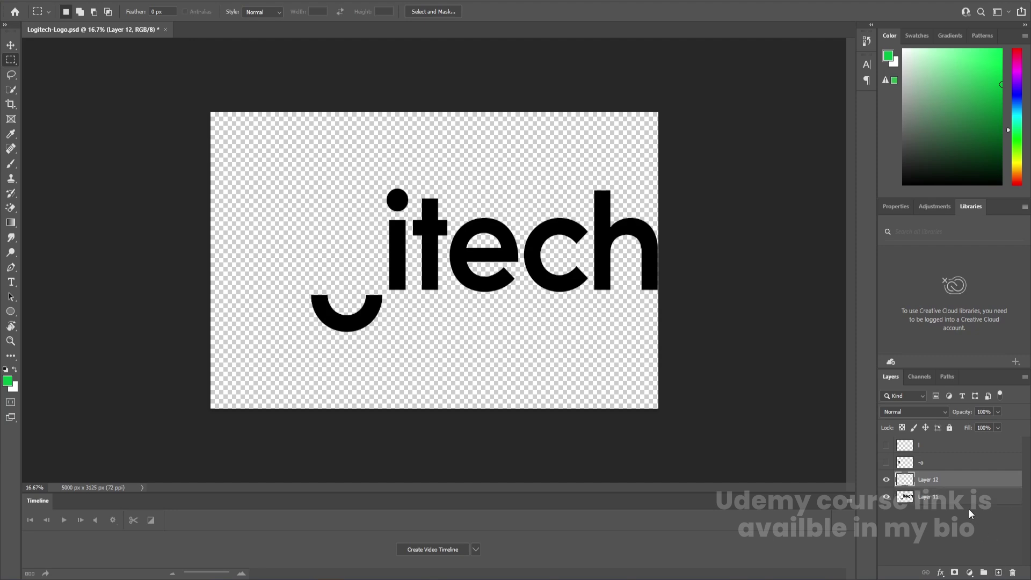
{"action": "key", "text": "ctrl+shift+v"}
{"action": "double_click", "coordinate": [933, 479]}
{"action": "type", "text": "g"}
{"action": "key", "text": "Return"}
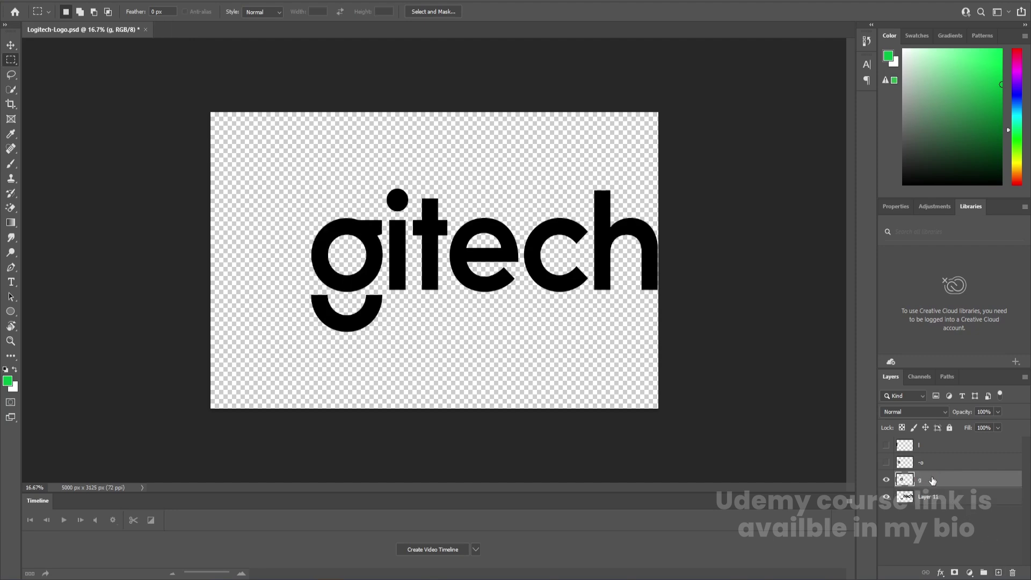
{"action": "left_click", "coordinate": [886, 479]}
Cut the g's lower curve from Layer 11 onto another layer named g and hide it.
{"action": "left_click", "coordinate": [934, 497]}
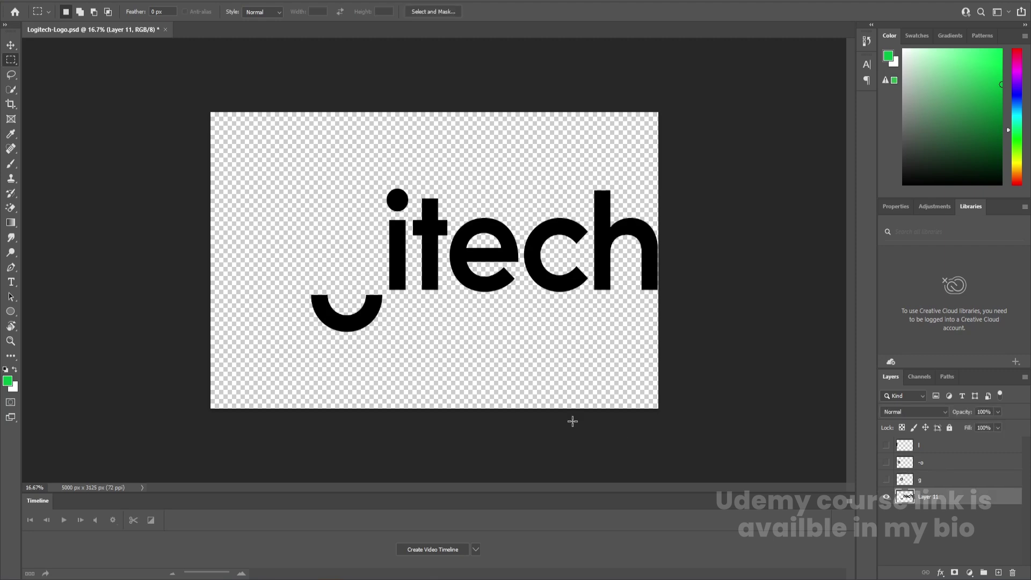
{"action": "left_click_drag", "start_coordinate": [305, 287], "coordinate": [387, 336]}
{"action": "key", "text": "ctrl+x"}
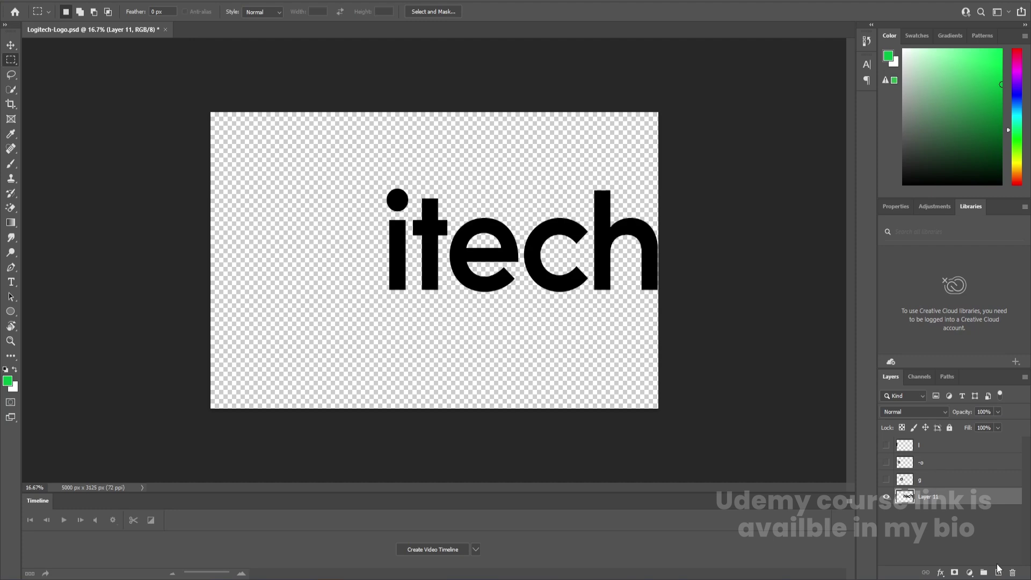
{"action": "key", "text": "ctrl+v"}
{"action": "double_click", "coordinate": [932, 497]}
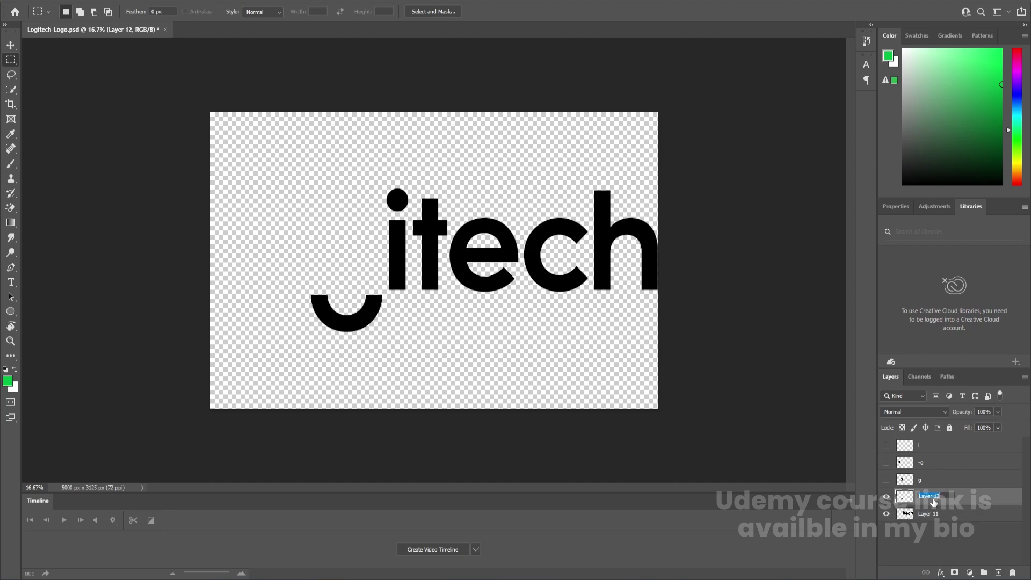
{"action": "type", "text": "g"}
{"action": "key", "text": "Return"}
{"action": "left_click", "coordinate": [887, 496]}
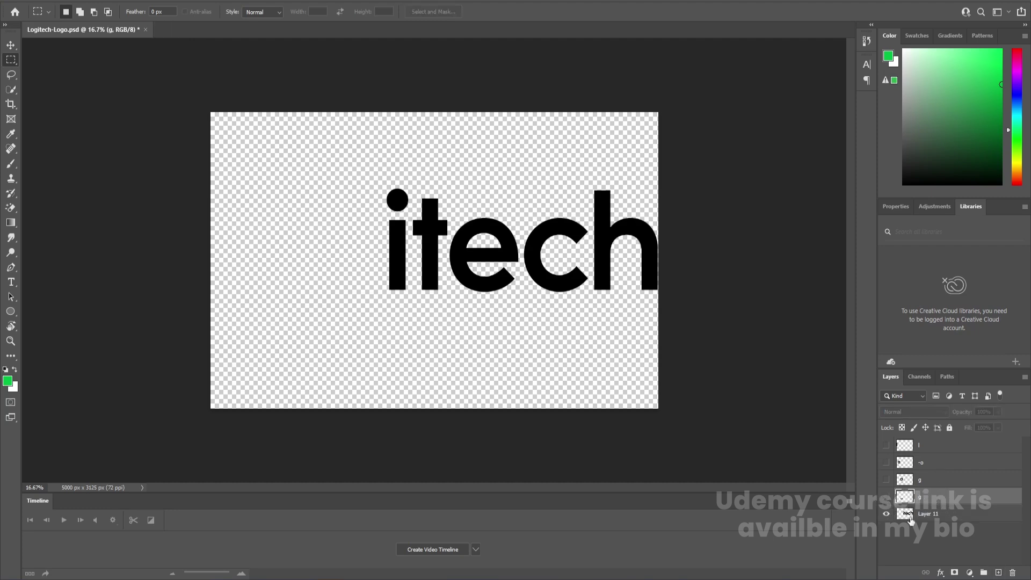
Cut the dot of the i from Layer 11 onto a new layer named i and hide it.
{"action": "left_click", "coordinate": [914, 515]}
{"action": "left_click_drag", "start_coordinate": [371, 176], "coordinate": [420, 224]}
{"action": "key", "text": "ctrl+x"}
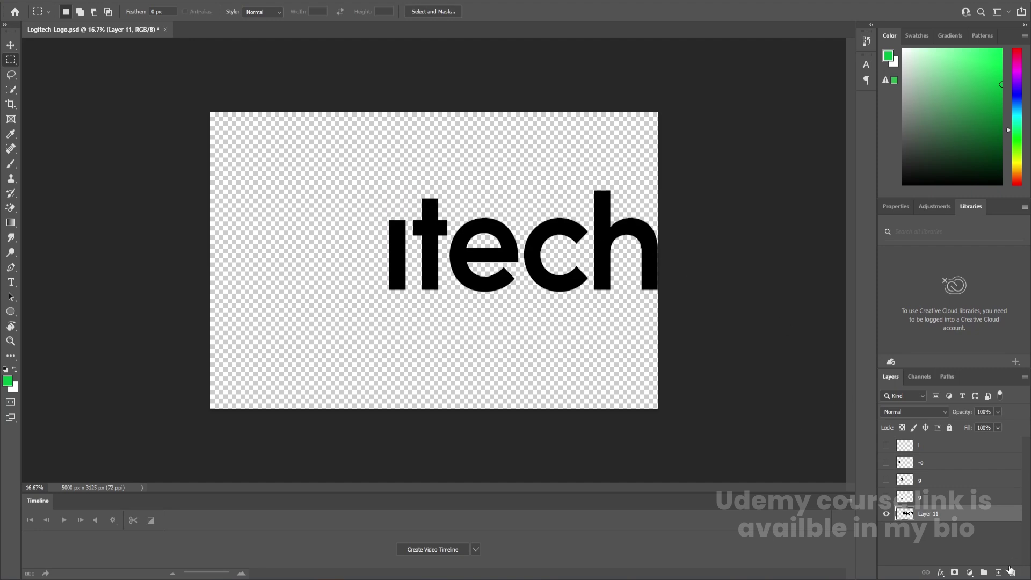
{"action": "key", "text": "ctrl+v"}
{"action": "double_click", "coordinate": [934, 515]}
{"action": "type", "text": "i"}
{"action": "key", "text": "Return"}
{"action": "left_click", "coordinate": [887, 533]}
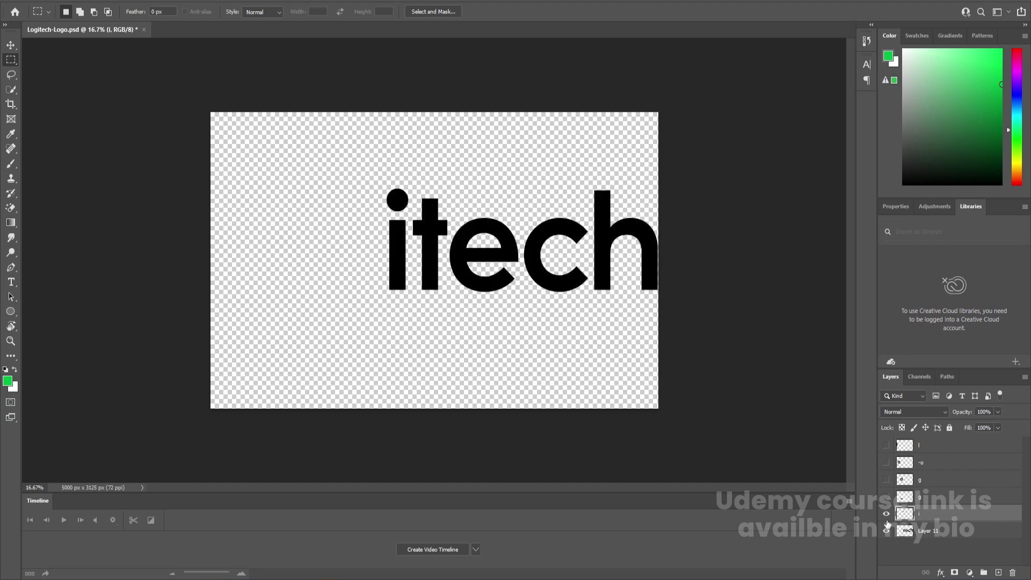
{"action": "left_click", "coordinate": [887, 514]}
Cut the stem of the i from Layer 11 onto a second layer named i and hide it.
{"action": "left_click", "coordinate": [921, 537]}
{"action": "left_click_drag", "start_coordinate": [383, 221], "coordinate": [407, 302]}
{"action": "key", "text": "ctrl+x"}
{"action": "left_click", "coordinate": [999, 572]}
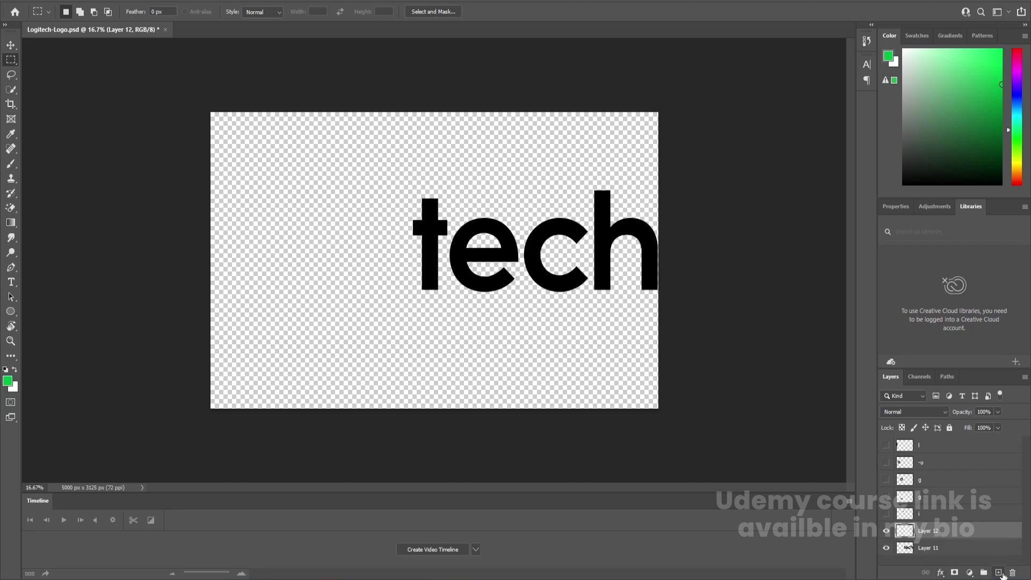
{"action": "key", "text": "ctrl+v"}
{"action": "double_click", "coordinate": [934, 532]}
{"action": "type", "text": "i"}
{"action": "key", "text": "Return"}
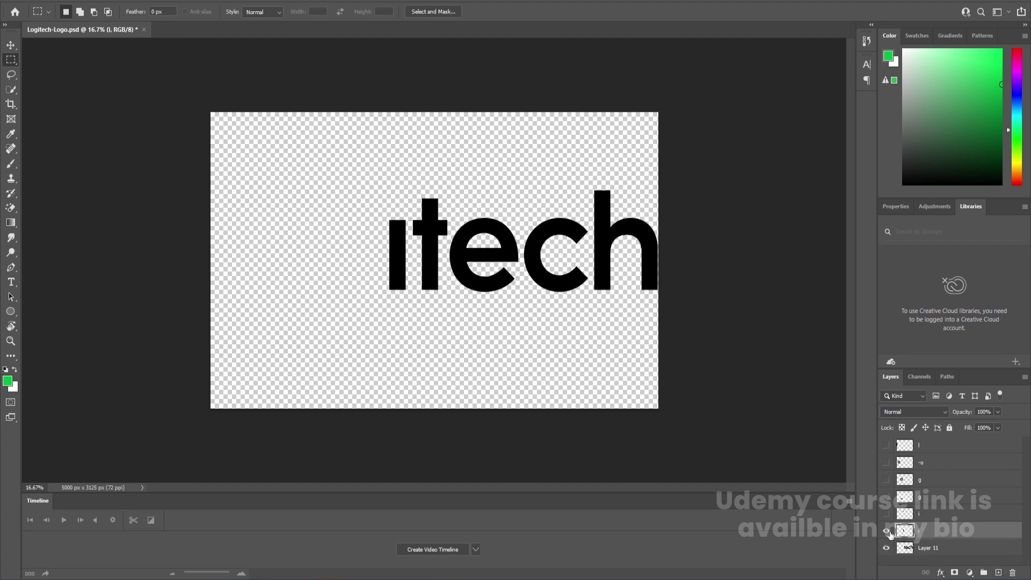
{"action": "left_click", "coordinate": [887, 532]}
Cut the letter t from Layer 11 onto its own layer named t and hide that layer.
{"action": "left_click", "coordinate": [910, 543]}
{"action": "left_click_drag", "start_coordinate": [402, 178], "coordinate": [450, 313]}
{"action": "key", "text": "ctrl+x"}
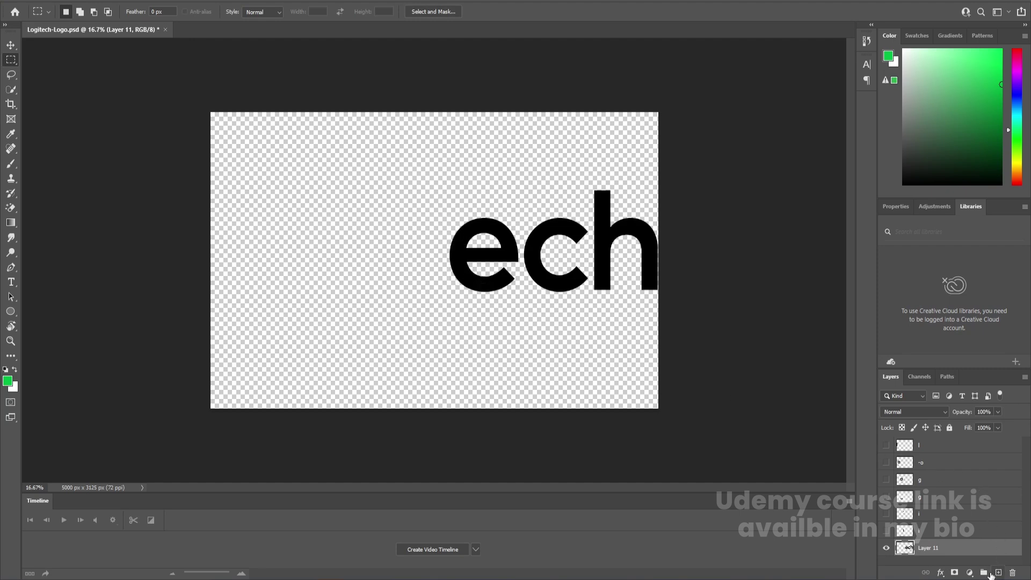
{"action": "key", "text": "ctrl+shift+v"}
{"action": "double_click", "coordinate": [935, 548]}
{"action": "type", "text": "t"}
{"action": "key", "text": "Return"}
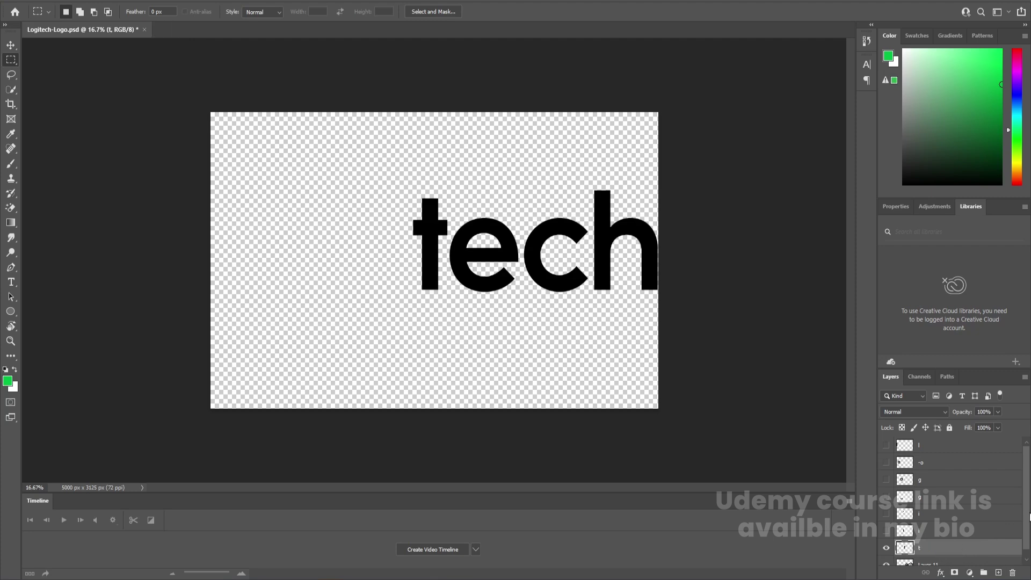
{"action": "scroll", "coordinate": [1029, 513], "scroll_direction": "down", "scroll_amount": 1}
{"action": "left_click", "coordinate": [887, 540]}
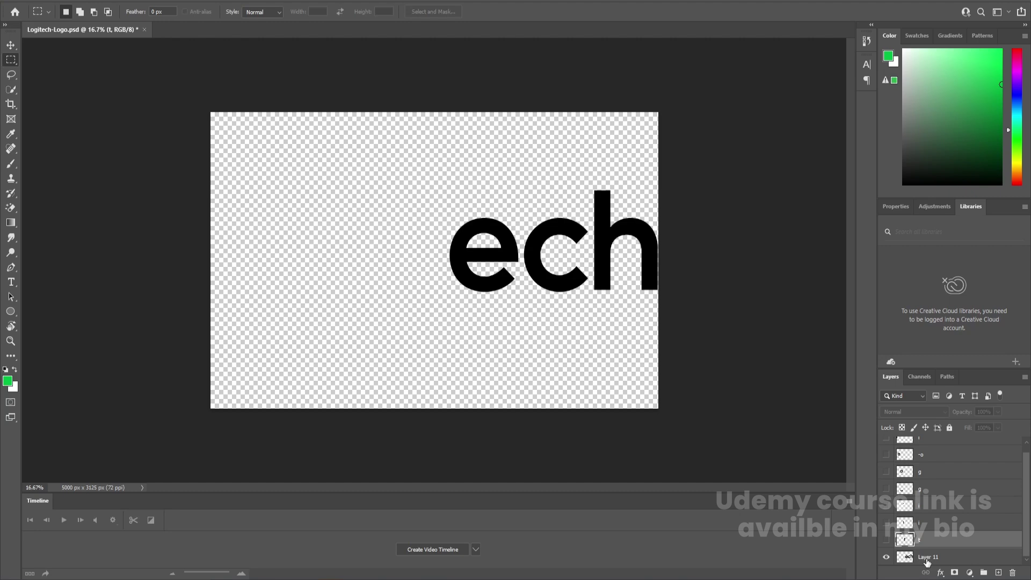
Cut the letter e from Layer 11 onto a new layer and hide that layer.
{"action": "left_click", "coordinate": [925, 557]}
{"action": "left_click_drag", "start_coordinate": [437, 197], "coordinate": [521, 305]}
{"action": "key", "text": "ctrl+x"}
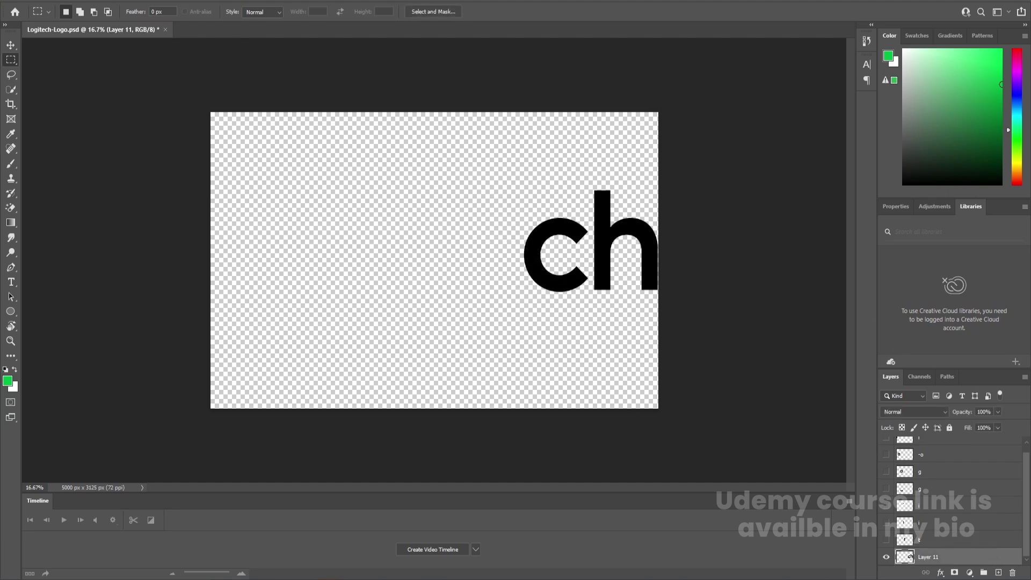
{"action": "left_click", "coordinate": [886, 557]}
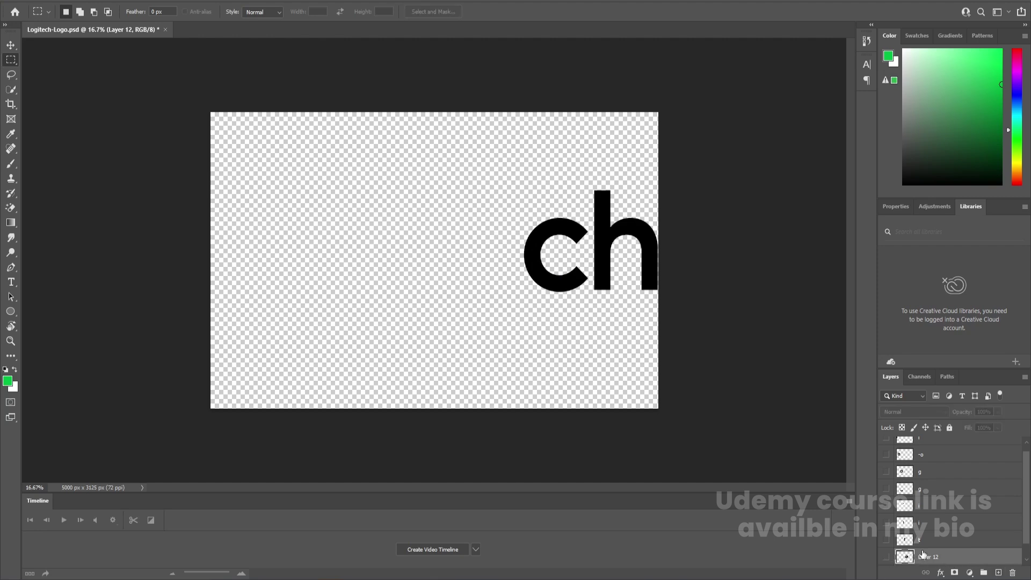
Cut the letter c from Layer 11 onto its own layer and name it c.
{"action": "left_click_drag", "start_coordinate": [1027, 519], "coordinate": [1027, 547]}
{"action": "left_click_drag", "start_coordinate": [519, 202], "coordinate": [589, 307]}
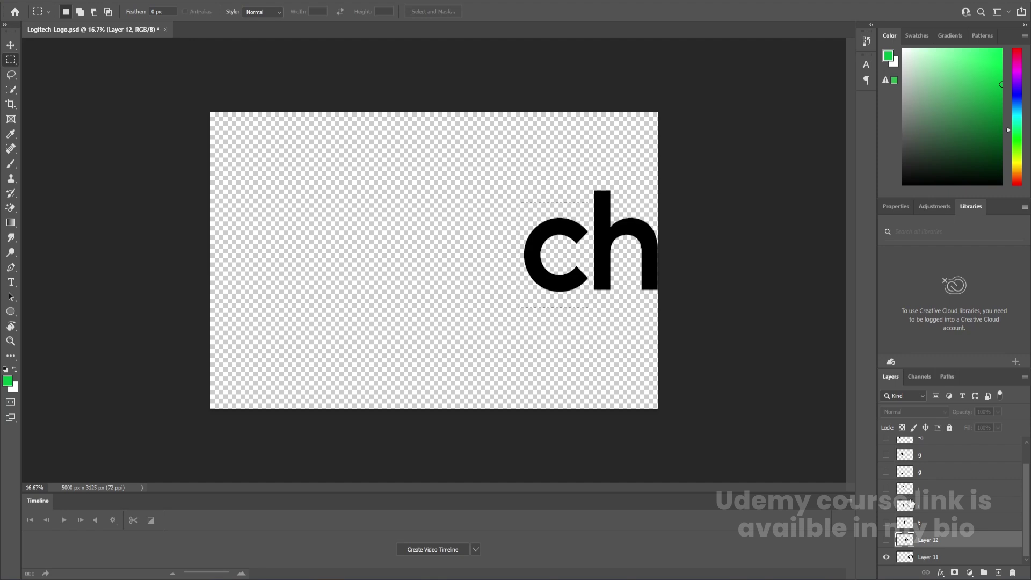
{"action": "left_click", "coordinate": [945, 558]}
{"action": "key", "text": "ctrl+x"}
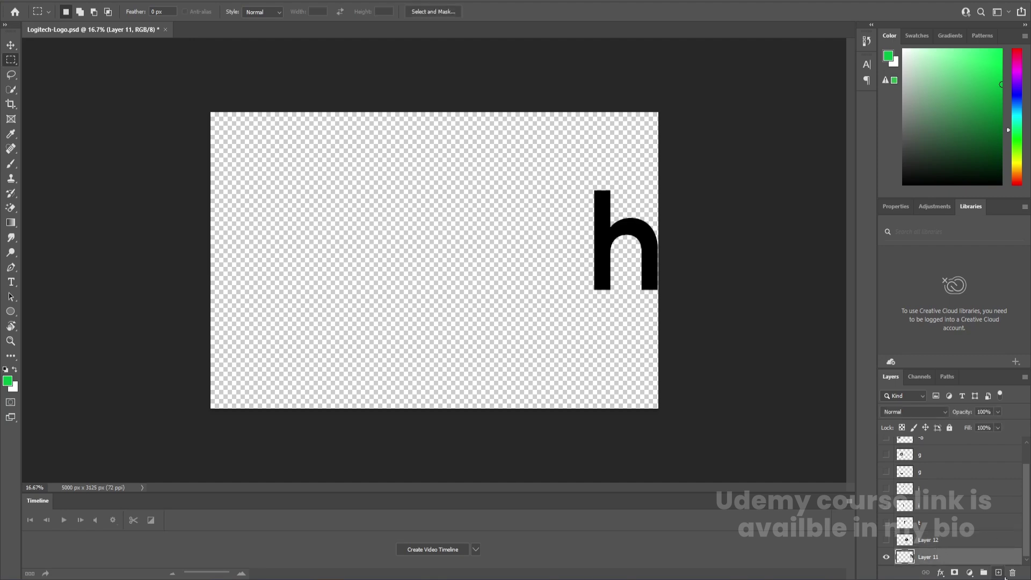
{"action": "key", "text": "ctrl+v"}
{"action": "double_click", "coordinate": [934, 556]}
{"action": "type", "text": "c"}
{"action": "key", "text": "Return"}
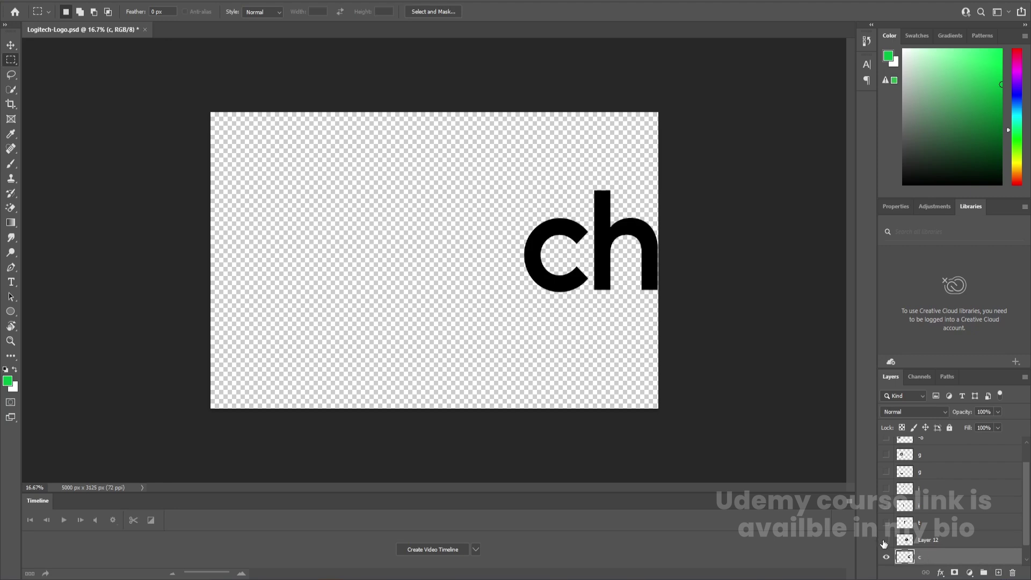
Show the hidden layer that holds the letter e and rename it e.
{"action": "left_click", "coordinate": [885, 541]}
{"action": "double_click", "coordinate": [937, 543]}
{"action": "type", "text": "e"}
{"action": "key", "text": "Return"}
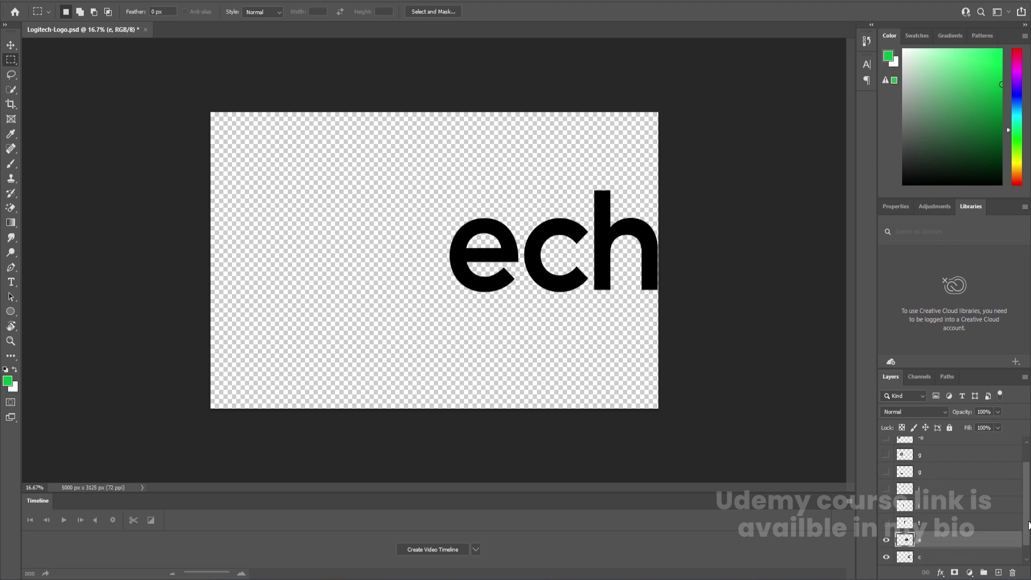
Rename the remaining base layer, which holds the last letter, as h.
{"action": "left_click_drag", "start_coordinate": [1028, 526], "coordinate": [1023, 579]}
{"action": "double_click", "coordinate": [936, 558]}
{"action": "key", "text": "Return"}
Make all hidden letter layers visible and save the Logitech-Logo.psd document.
{"action": "scroll", "coordinate": [1030, 526], "scroll_direction": "up", "scroll_amount": 2}
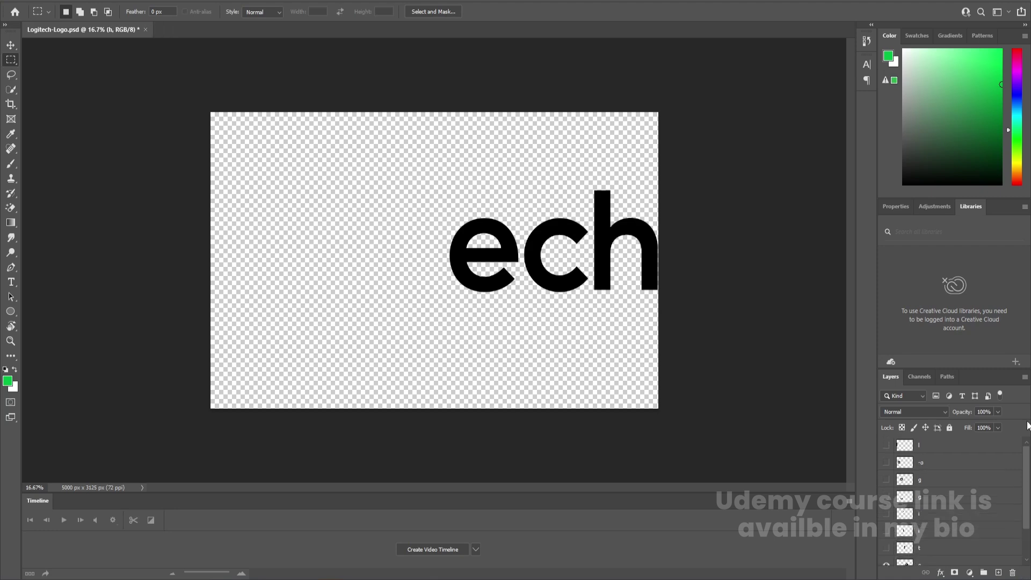
{"action": "left_click_drag", "start_coordinate": [886, 551], "coordinate": [887, 446]}
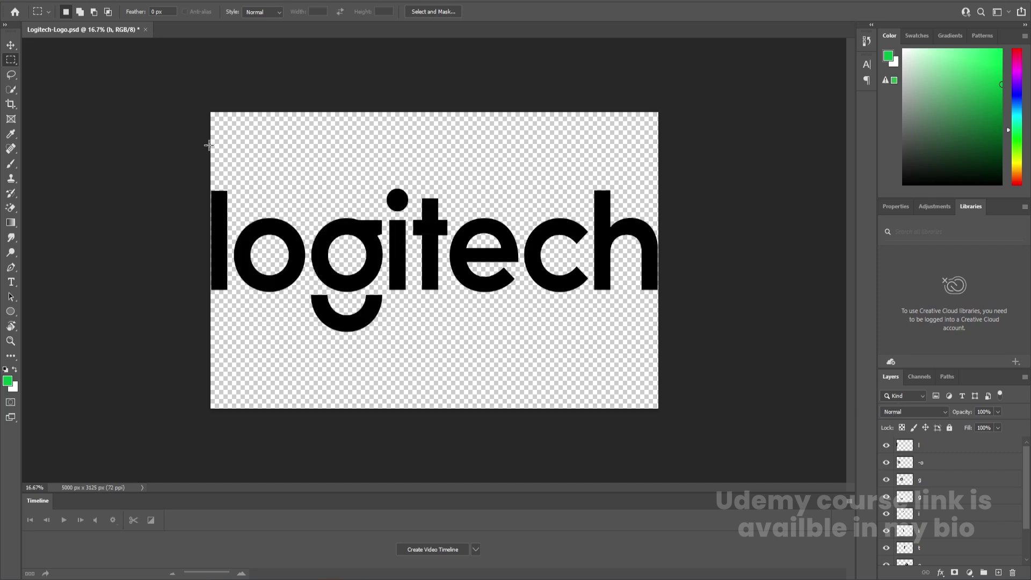
{"action": "key", "text": "ctrl+s"}
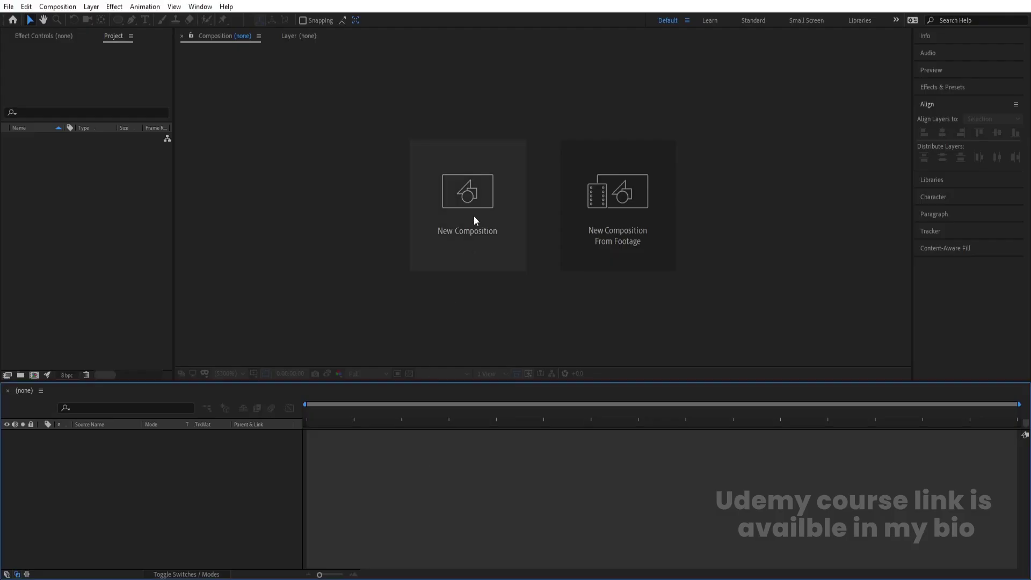
In After Effects, create a 1920 x 1080, 30 fps, 30-second composition named Main Animation and display its Title/Action Safe guides.
{"action": "left_click", "coordinate": [474, 214]}
{"action": "type", "text": "Main Animation"}
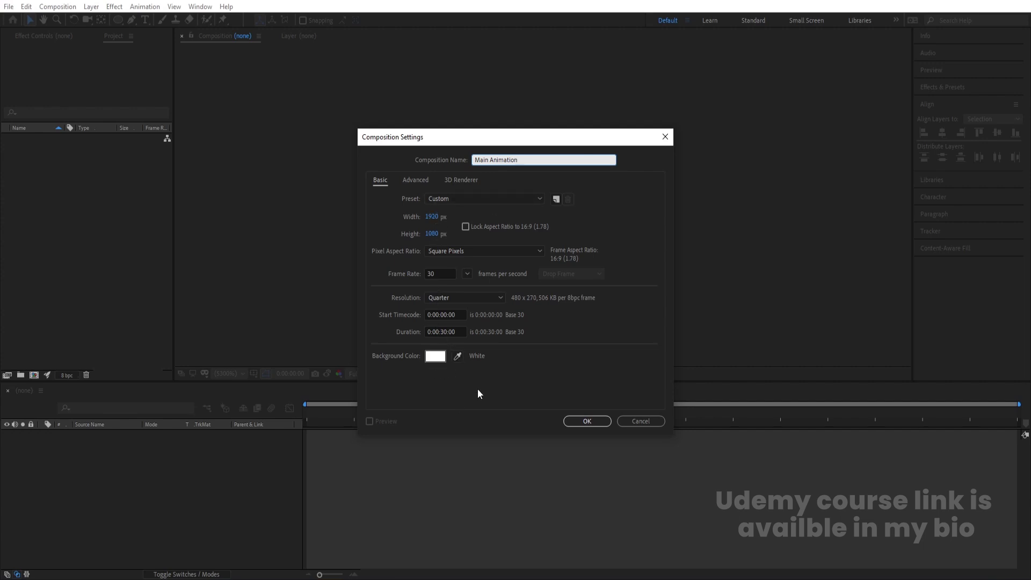
{"action": "left_click", "coordinate": [587, 422]}
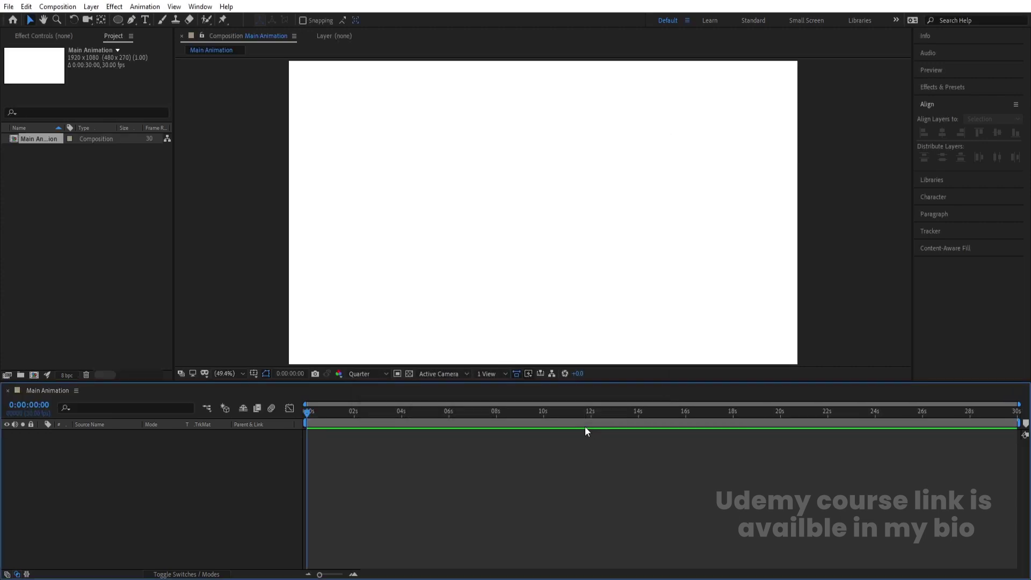
{"action": "left_click", "coordinate": [250, 375]}
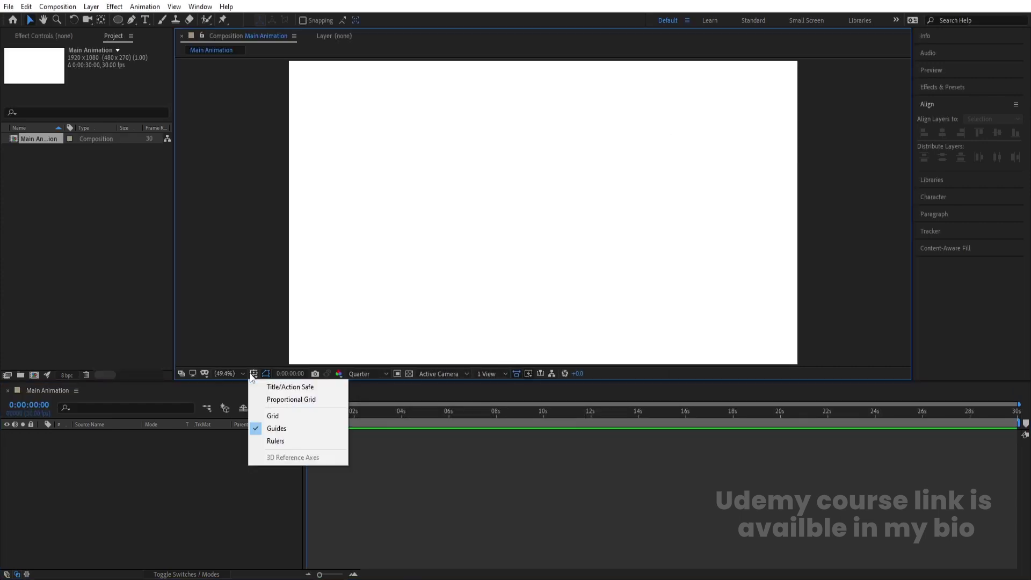
{"action": "left_click", "coordinate": [279, 386]}
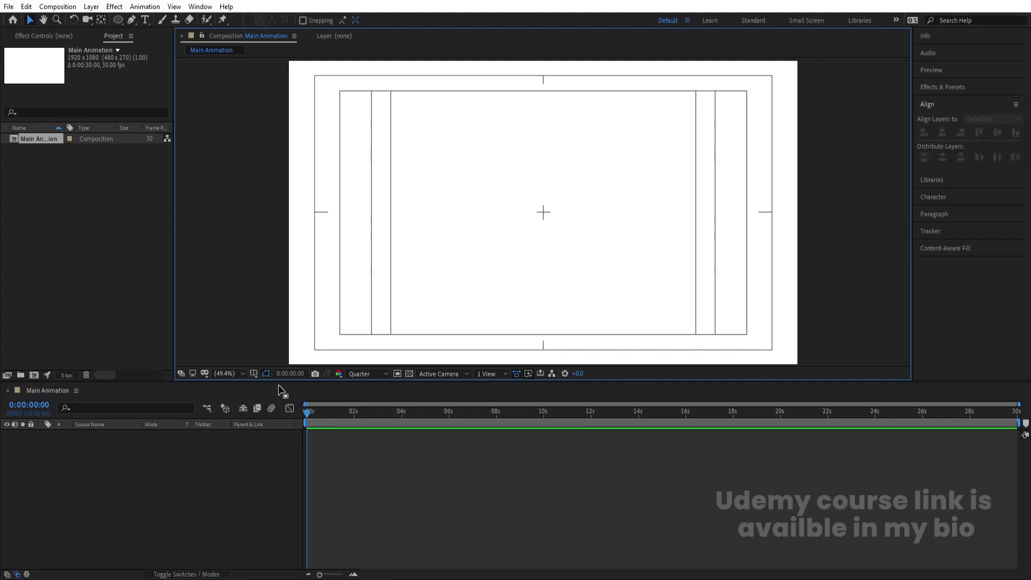
Import Logitech-Logo.psd as Composition - Retain Layer Sizes with Editable Layer Styles.
{"action": "key", "text": "ctrl+i"}
{"action": "left_click", "coordinate": [185, 108]}
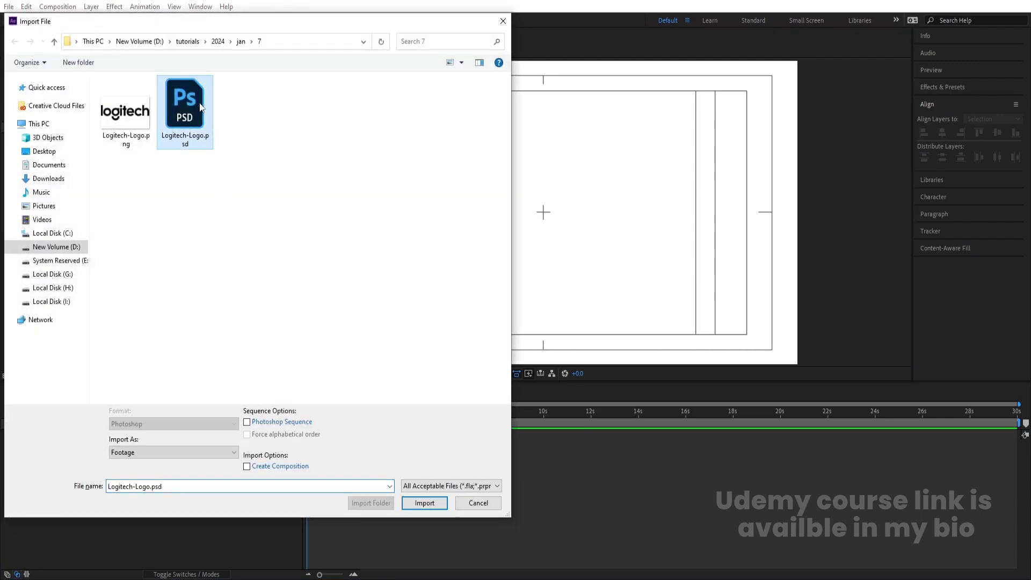
{"action": "left_click", "coordinate": [133, 452]}
{"action": "left_click", "coordinate": [140, 472]}
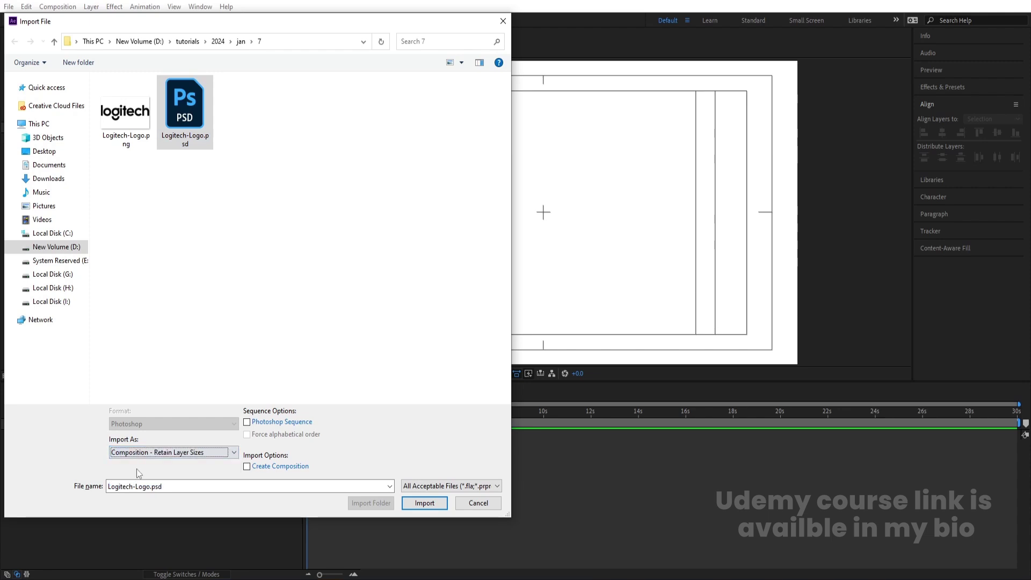
{"action": "left_click", "coordinate": [419, 504]}
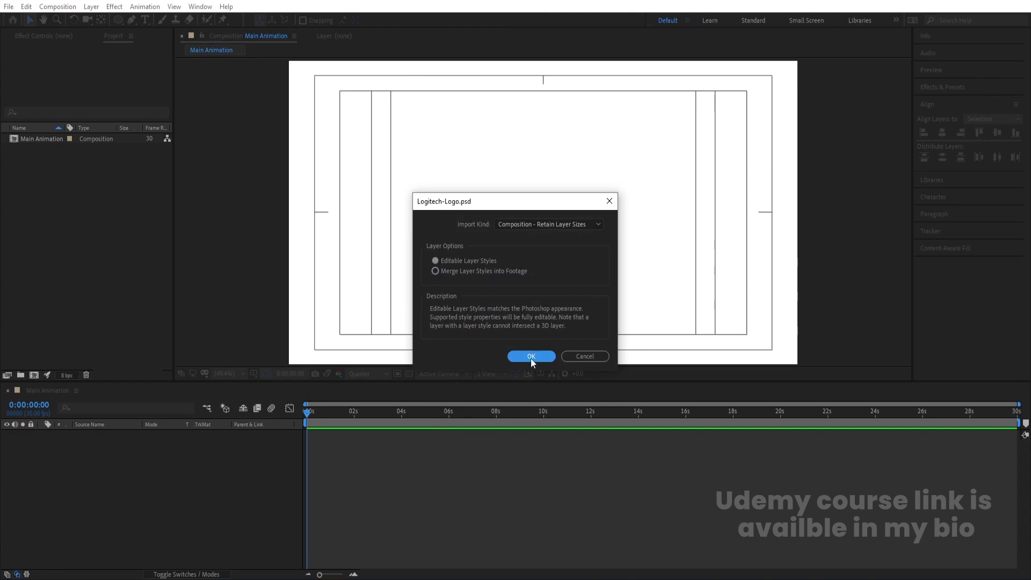
{"action": "left_click", "coordinate": [530, 357]}
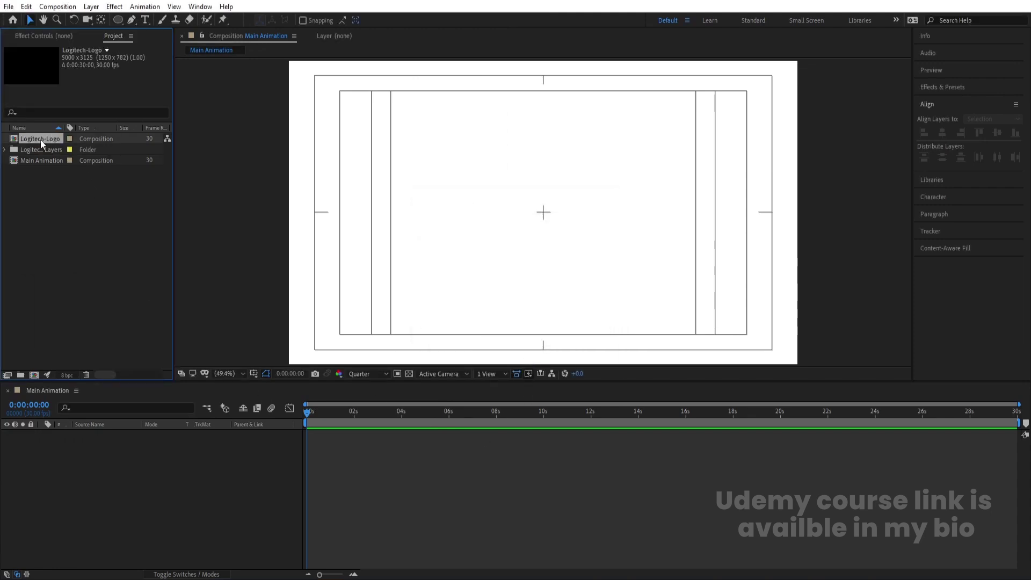
Copy all ten letter layers from the Logitech-Logo composition into the Main Animation composition.
{"action": "double_click", "coordinate": [41, 139]}
{"action": "left_click_drag", "start_coordinate": [103, 537], "coordinate": [85, 433]}
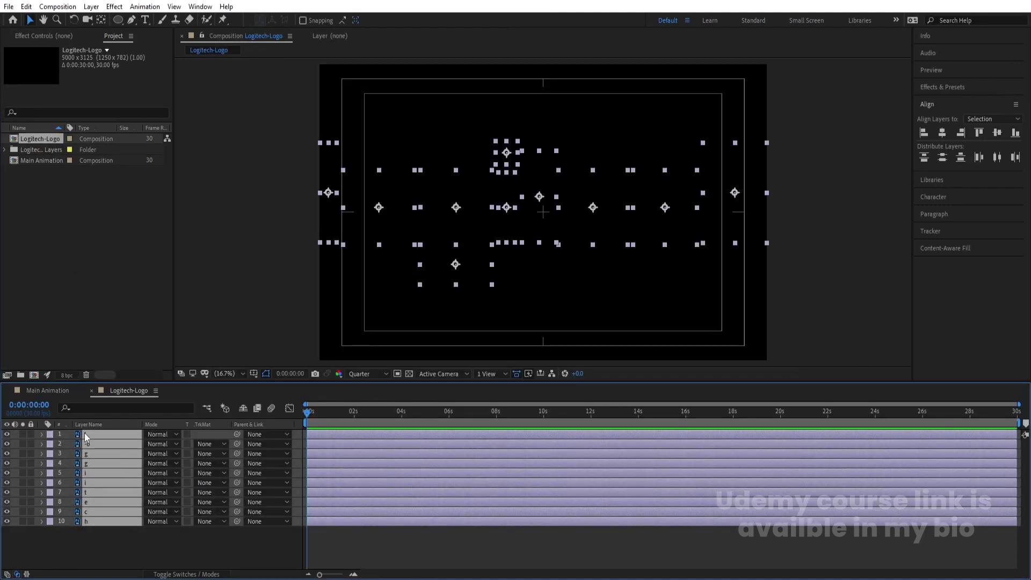
{"action": "left_click", "coordinate": [49, 392]}
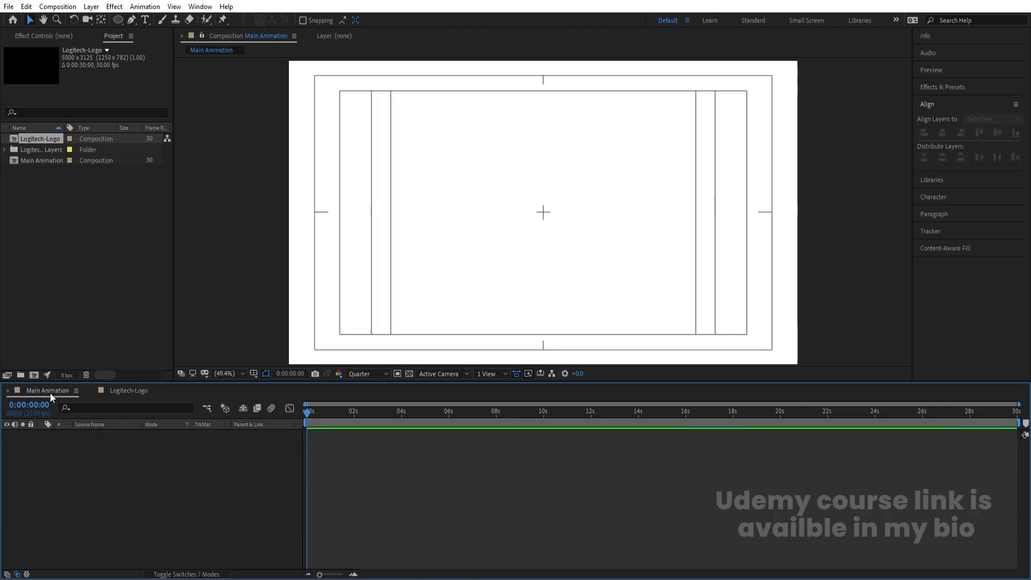
{"action": "key", "text": "ctrl+v"}
Add a null object to Main Animation and parent all the letter layers to it.
{"action": "right_click", "coordinate": [122, 551]}
{"action": "mouse_move", "coordinate": [154, 430]}
{"action": "left_click", "coordinate": [288, 492]}
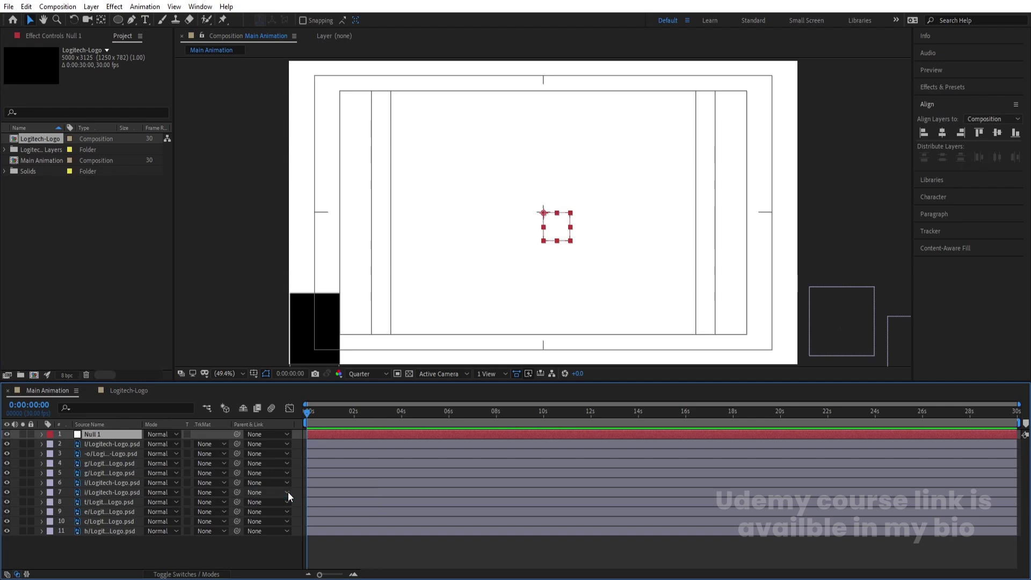
{"action": "key", "text": "ctrl+a"}
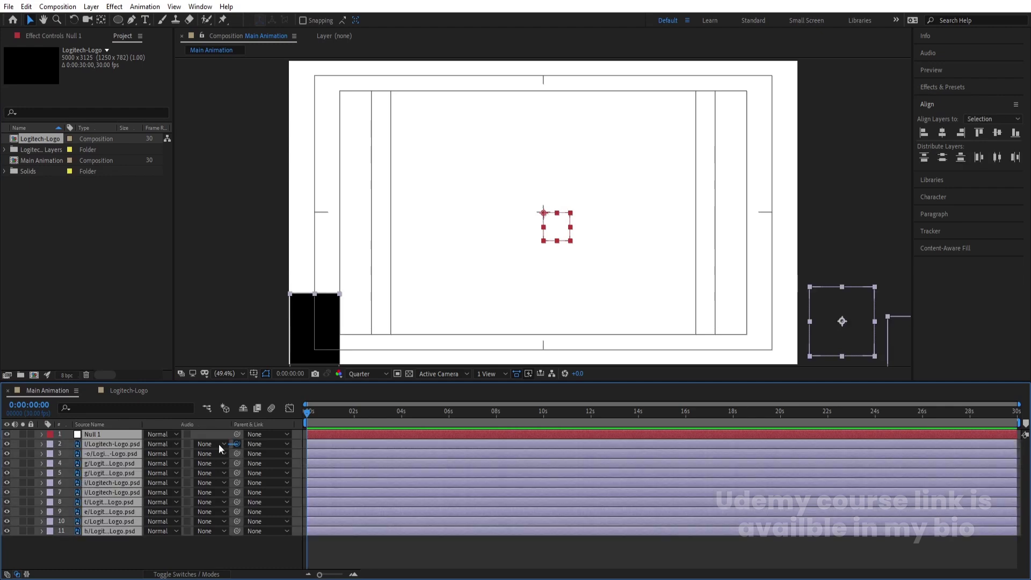
{"action": "left_click_drag", "start_coordinate": [133, 443], "coordinate": [107, 434]}
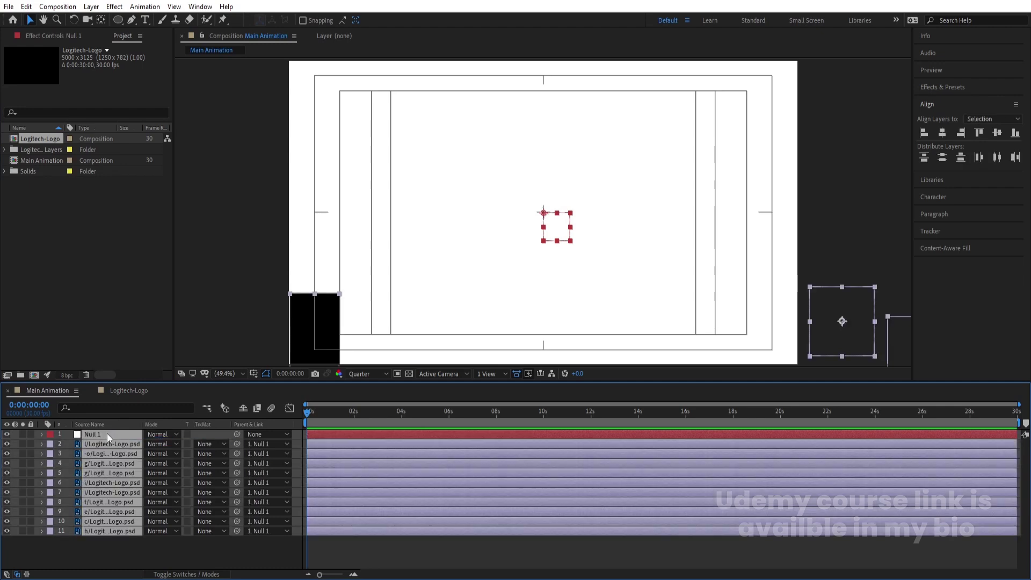
Scale the null to 16% so the parented logo shrinks with it, and delete the null.
{"action": "left_click", "coordinate": [103, 543]}
{"action": "left_click", "coordinate": [95, 434]}
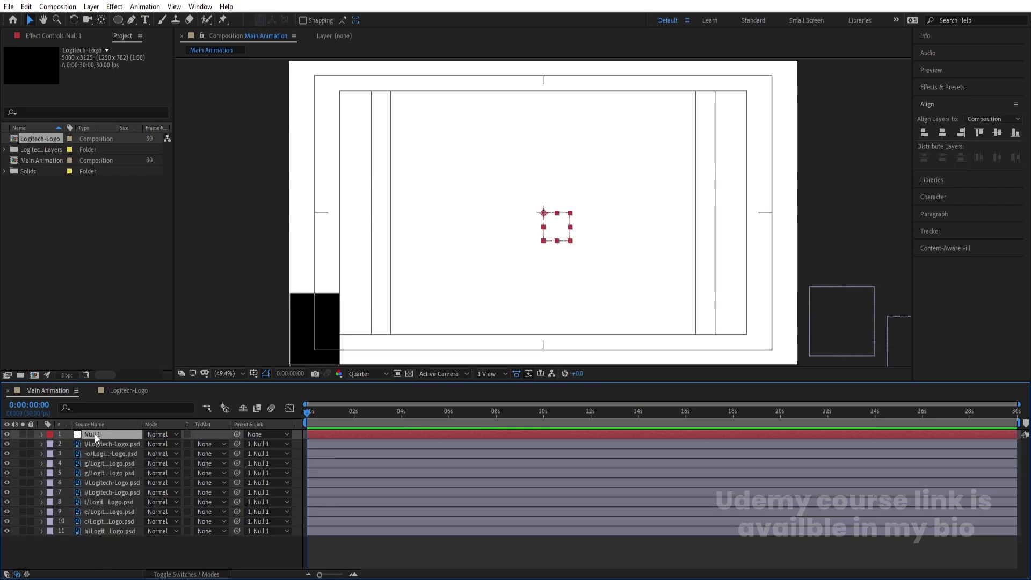
{"action": "key", "text": "s"}
{"action": "left_click_drag", "start_coordinate": [161, 443], "coordinate": [125, 452]}
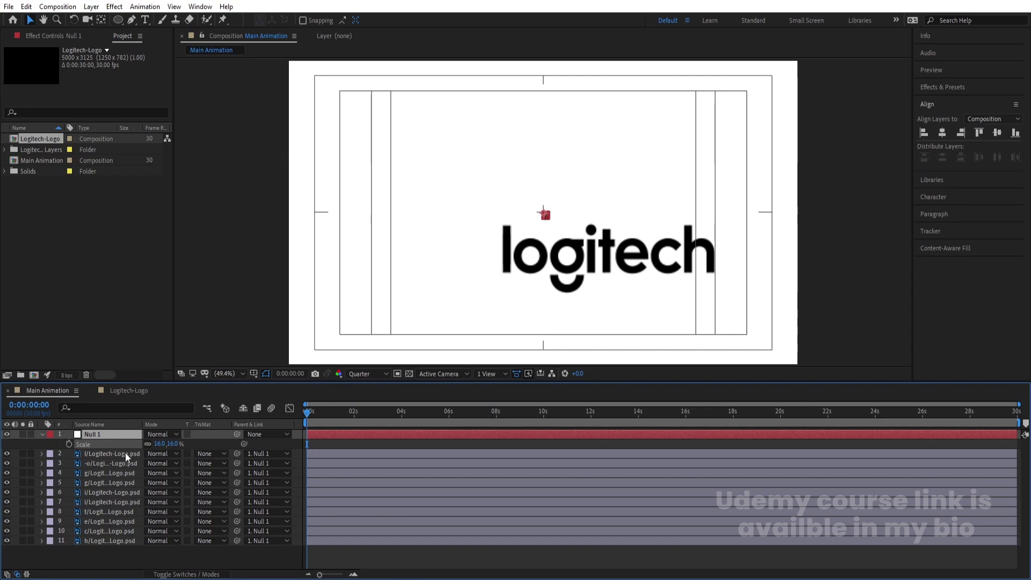
{"action": "key", "text": "Delete"}
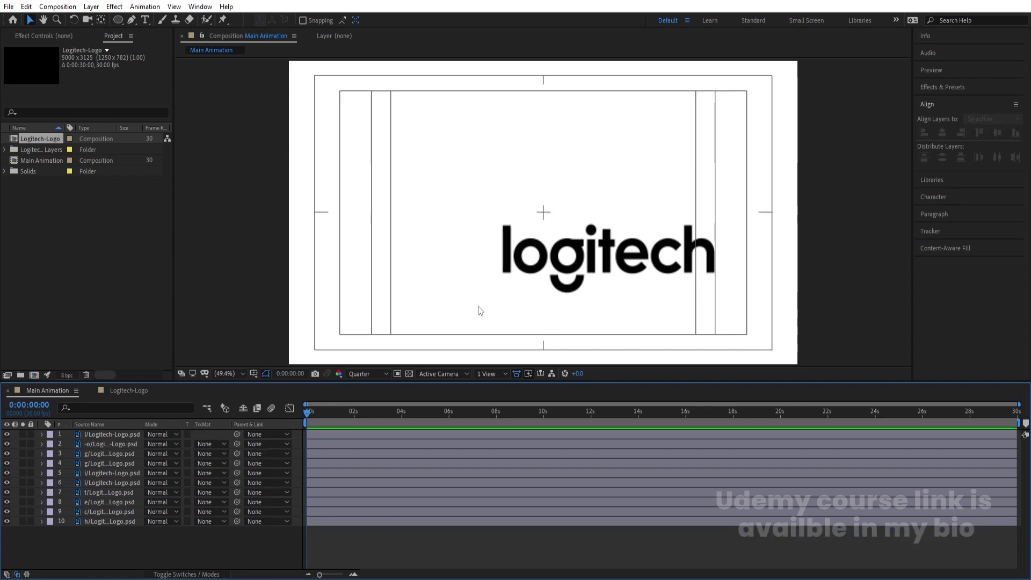
Move all the letter layers together so the logo sits on the composition's centre mark.
{"action": "key", "text": "ctrl+a"}
{"action": "left_click_drag", "start_coordinate": [561, 267], "coordinate": [497, 225]}
{"action": "key", "text": "Down"}
{"action": "key", "text": "Down"}
{"action": "key", "text": "Left"}
{"action": "key", "text": "Left"}
{"action": "key", "text": "Left"}
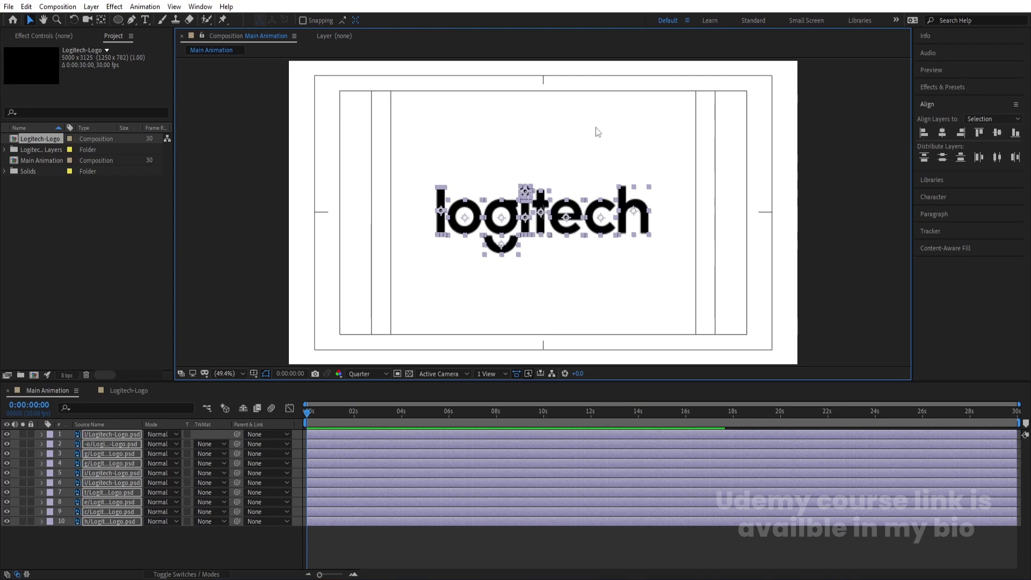
{"action": "left_click", "coordinate": [595, 131]}
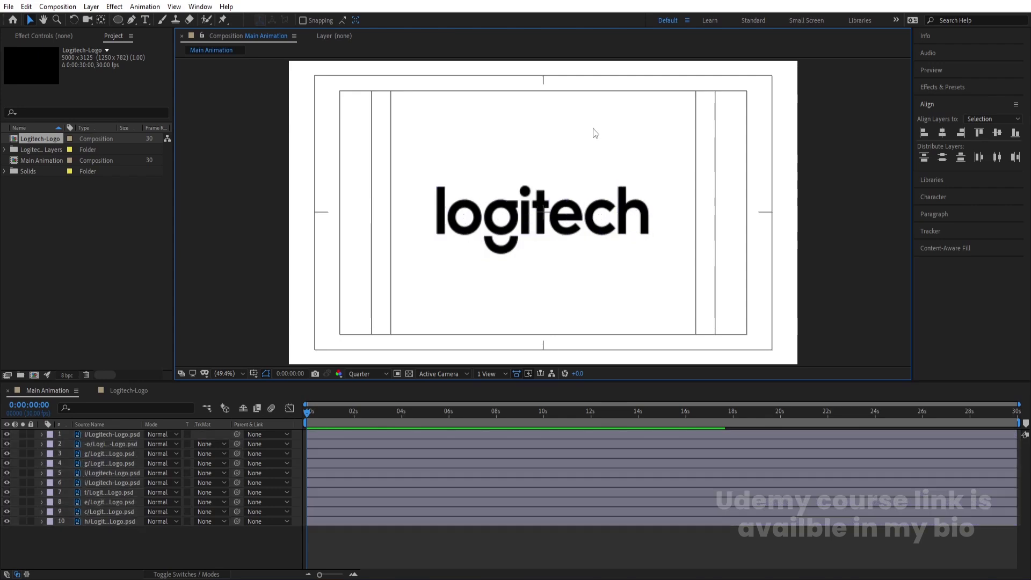
Duplicate the layer of the i's dot, place the copy at the top of the layer stack, and give it a yellow label.
{"action": "left_click", "coordinate": [526, 193]}
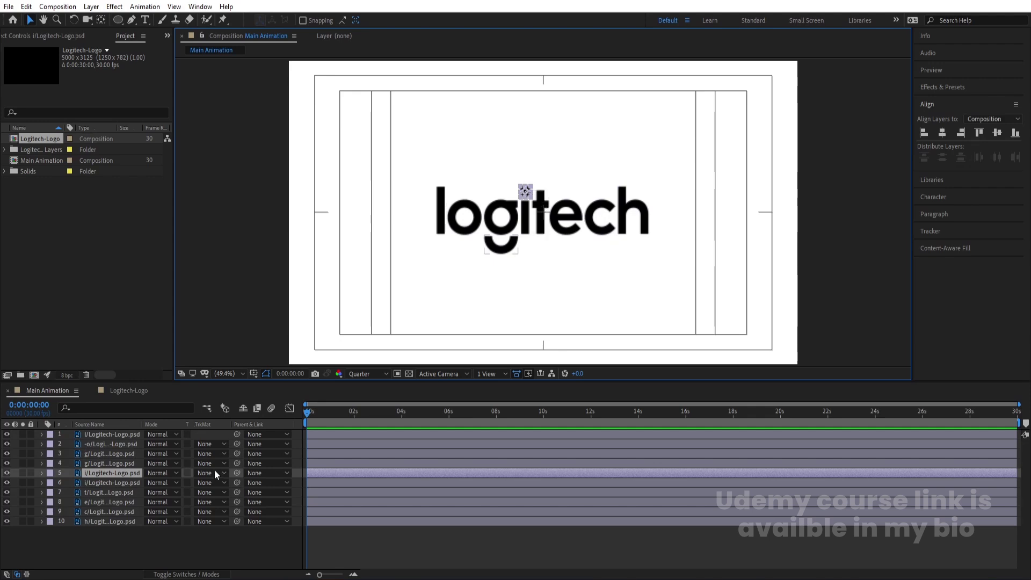
{"action": "key", "text": "ctrl+d"}
{"action": "left_click_drag", "start_coordinate": [107, 473], "coordinate": [119, 435]}
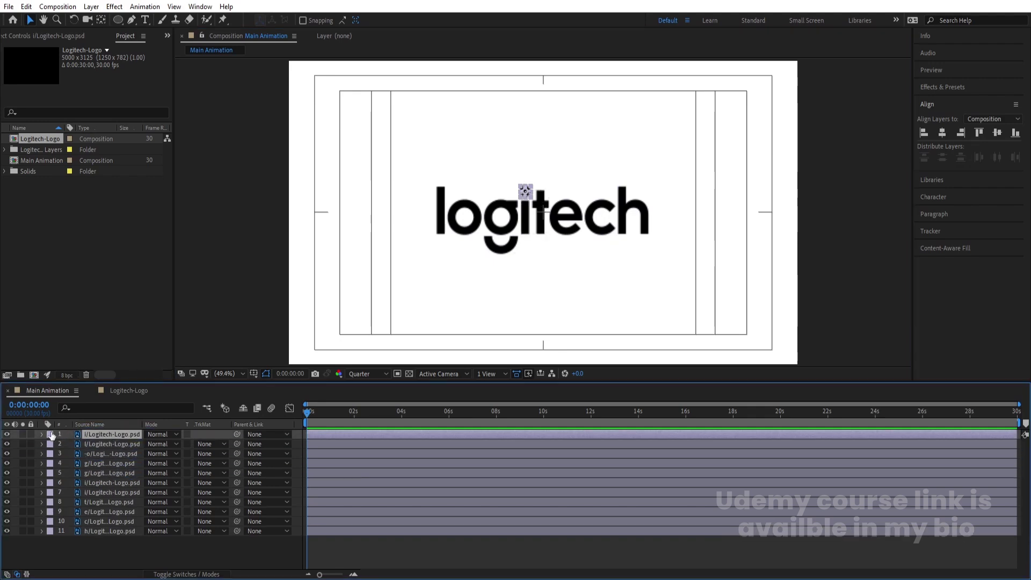
{"action": "left_click", "coordinate": [51, 435]}
{"action": "left_click", "coordinate": [86, 256]}
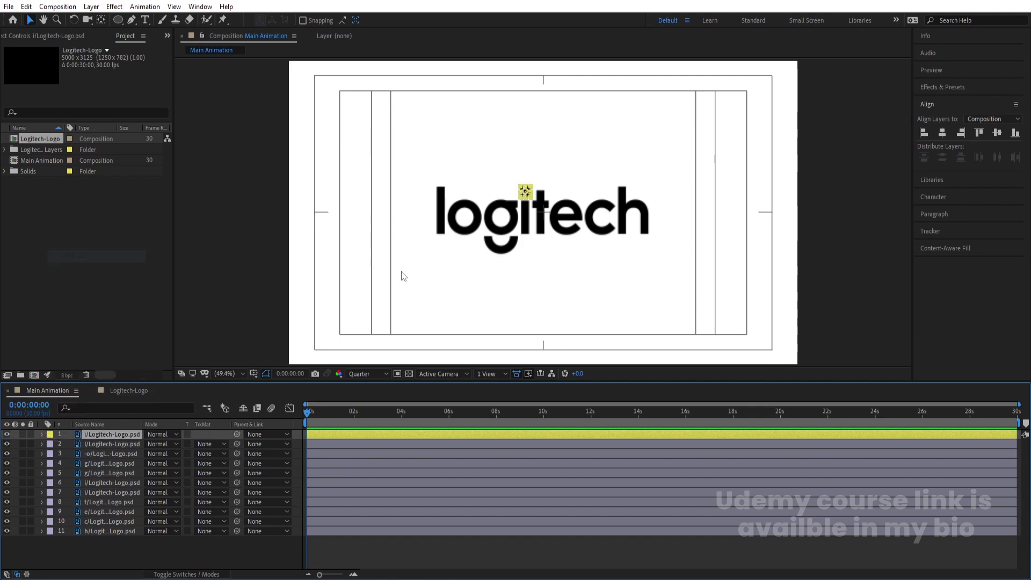
Find the Fill effect and apply it to the duplicated dot layer with its default red colour.
{"action": "left_click", "coordinate": [945, 87]}
{"action": "left_click", "coordinate": [951, 101]}
{"action": "type", "text": "file"}
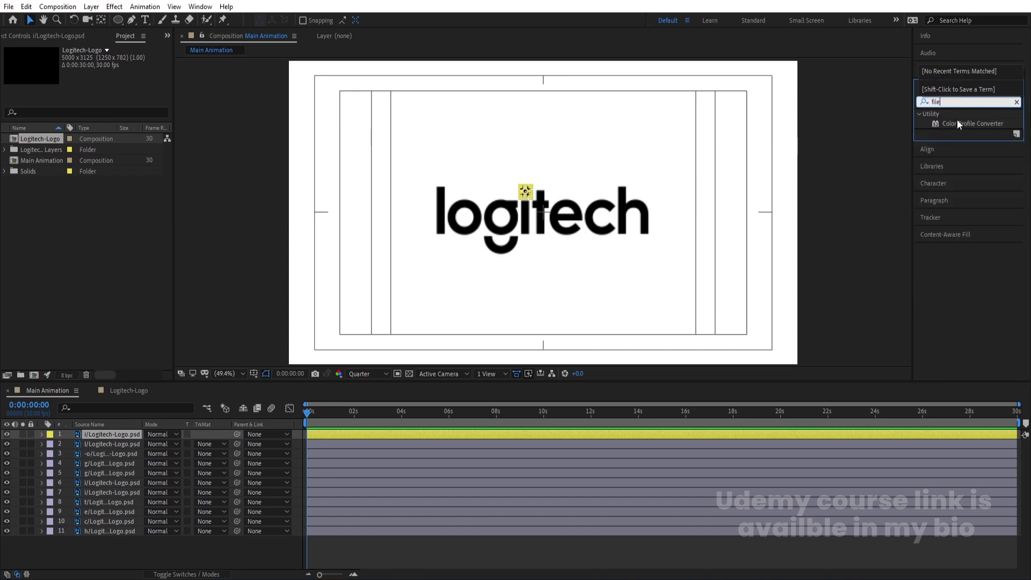
{"action": "key", "text": "BackSpace"}
{"action": "double_click", "coordinate": [957, 210]}
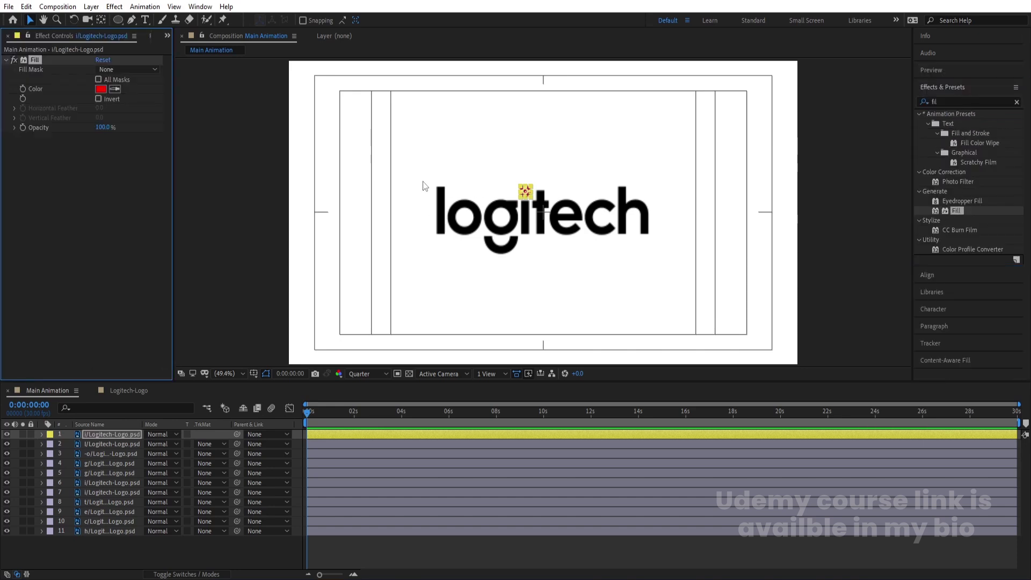
Show the red dot layer's Position and separate it into X Position and Y Position.
{"action": "key", "text": "p"}
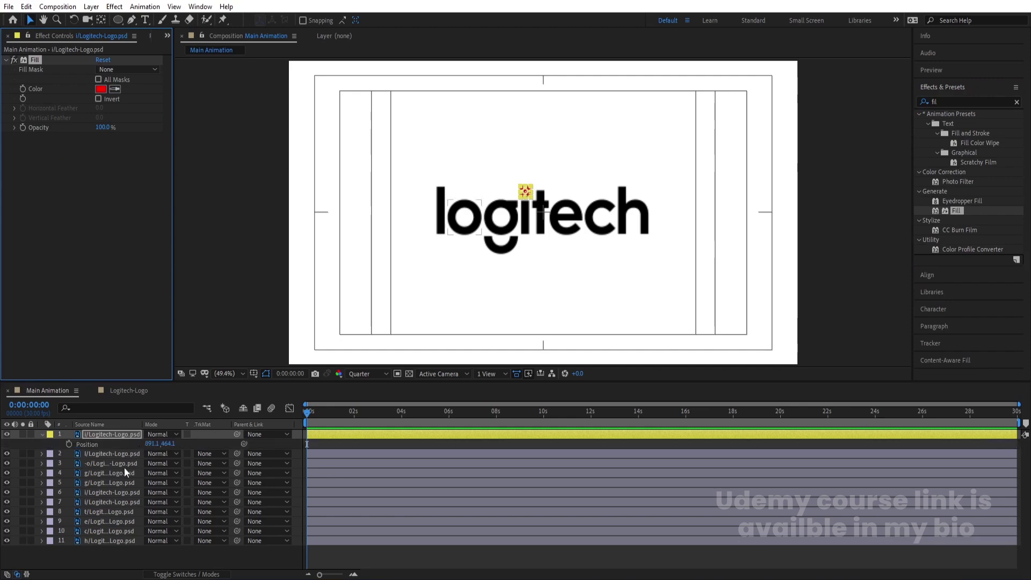
{"action": "right_click", "coordinate": [107, 446]}
{"action": "left_click", "coordinate": [151, 330]}
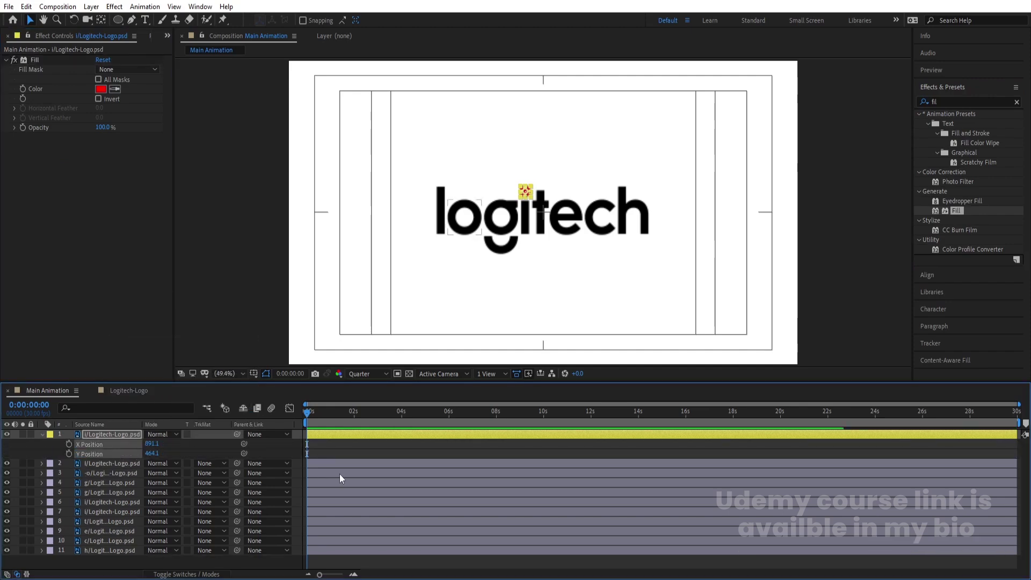
{"action": "left_click", "coordinate": [324, 447]}
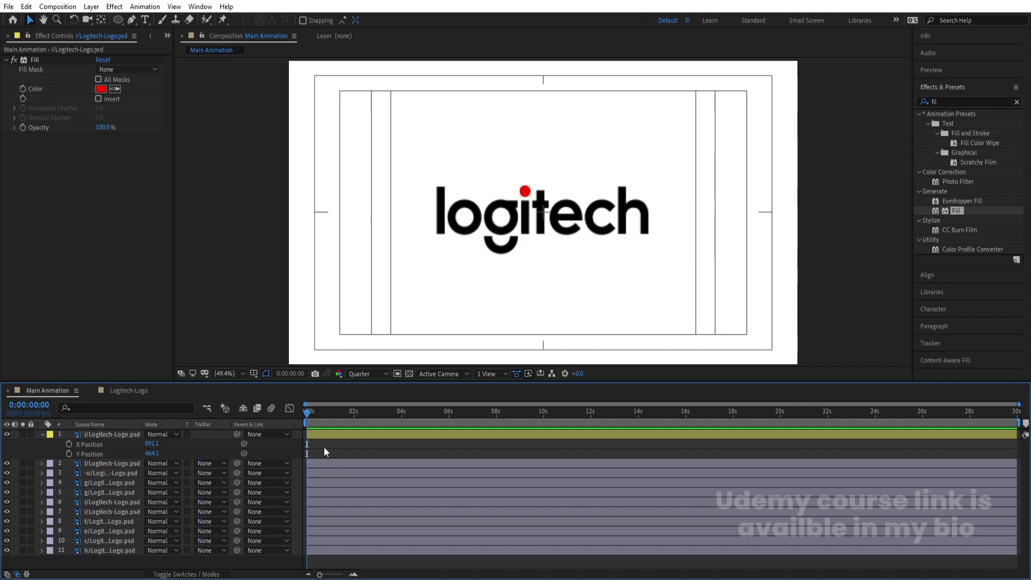
Move the red dot to the blank area left of the logo, at about X 263, Y 450.
{"action": "left_click", "coordinate": [89, 436]}
{"action": "left_click", "coordinate": [526, 195]}
{"action": "left_click_drag", "start_coordinate": [526, 195], "coordinate": [345, 194]}
{"action": "mouse_move", "coordinate": [351, 194]}
{"action": "left_mouse_down"}
{"action": "mouse_move", "coordinate": [359, 194]}
{"action": "mouse_move", "coordinate": [359, 226]}
{"action": "mouse_move", "coordinate": [361, 191]}
{"action": "left_mouse_up"}
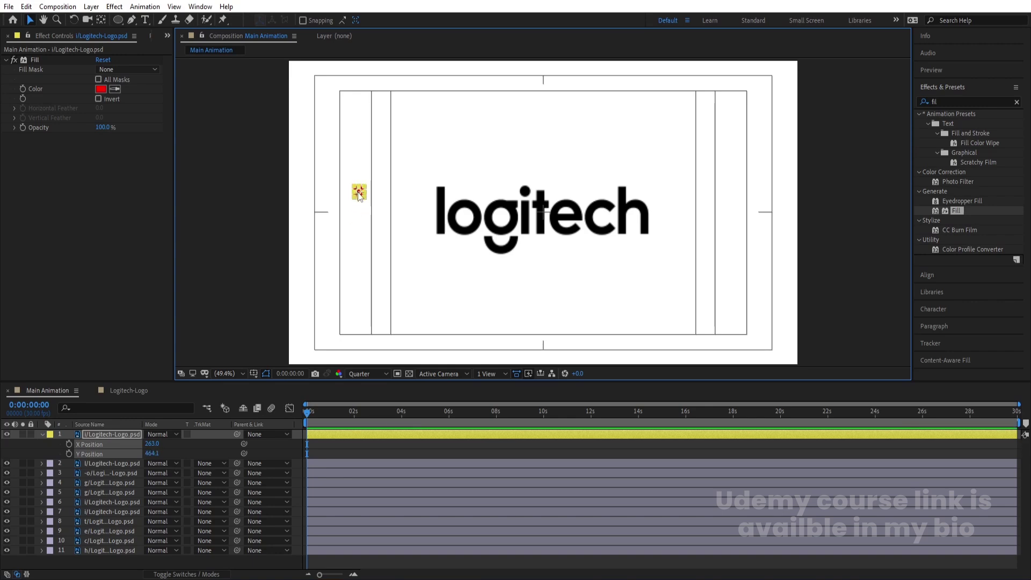
{"action": "key", "text": "ctrl+z"}
{"action": "left_click", "coordinate": [356, 442]}
Add a new null object, place it between the red dot and the logo, and parent the dot layer to it.
{"action": "right_click", "coordinate": [270, 448]}
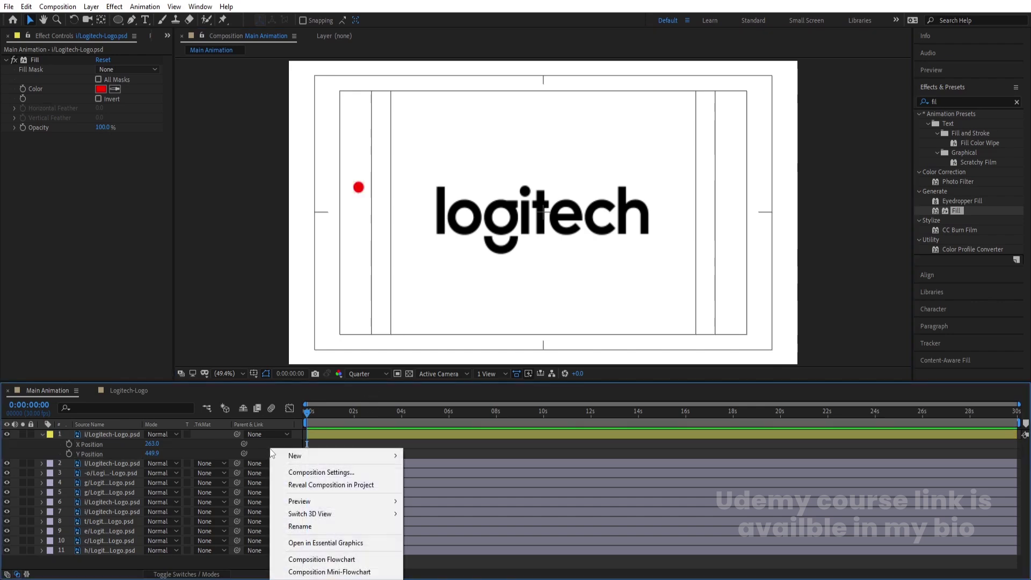
{"action": "mouse_move", "coordinate": [376, 455]}
{"action": "left_click", "coordinate": [478, 525]}
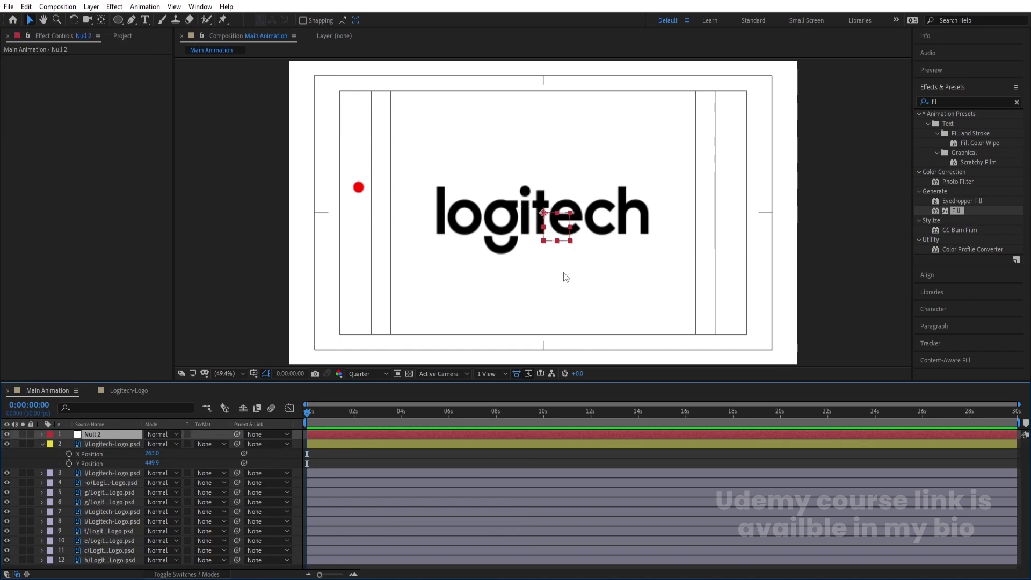
{"action": "left_click_drag", "start_coordinate": [557, 235], "coordinate": [407, 209]}
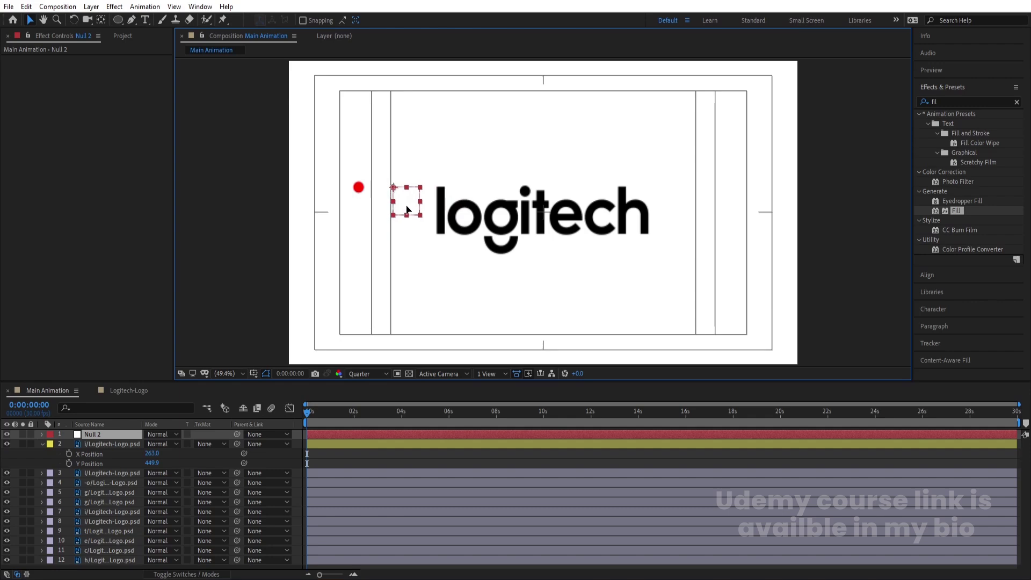
{"action": "left_click", "coordinate": [88, 448]}
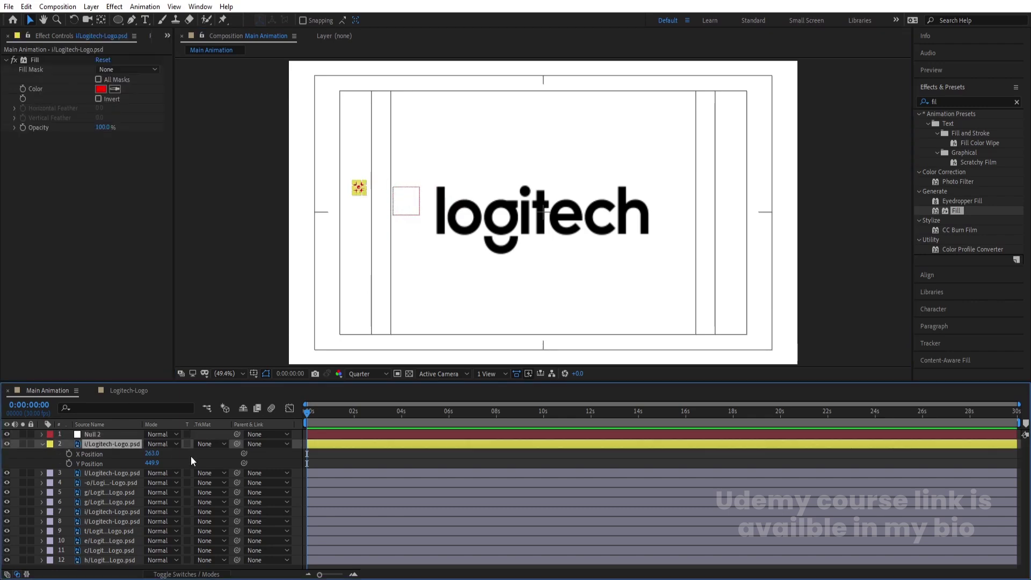
{"action": "left_click_drag", "start_coordinate": [236, 444], "coordinate": [95, 437]}
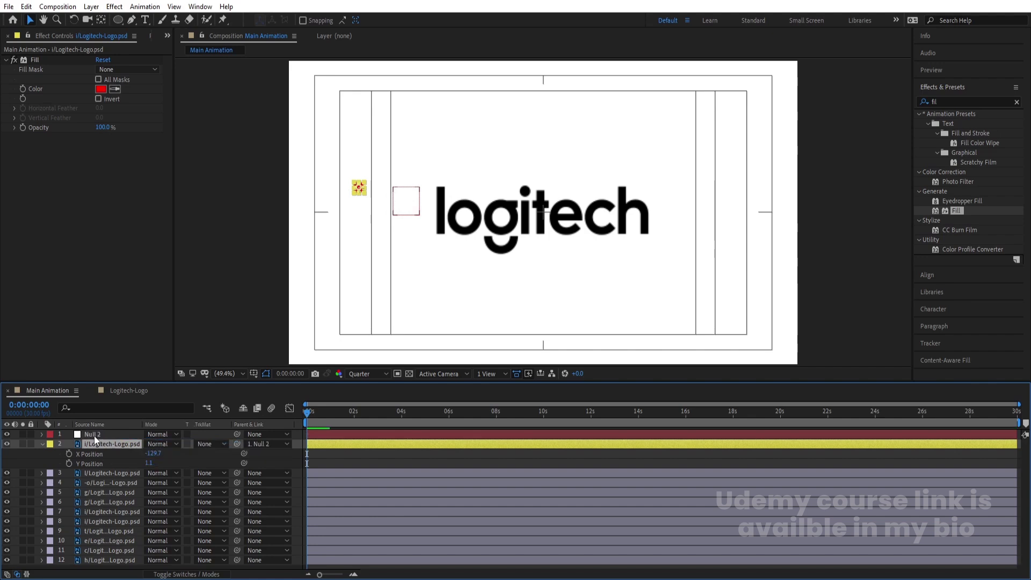
Keyframe the dot's Y Position at 0 and 1 second, setting the first keyframe to about -488 above the frame.
{"action": "left_click", "coordinate": [68, 463]}
{"action": "key", "text": "equal"}
{"action": "key", "text": "equal"}
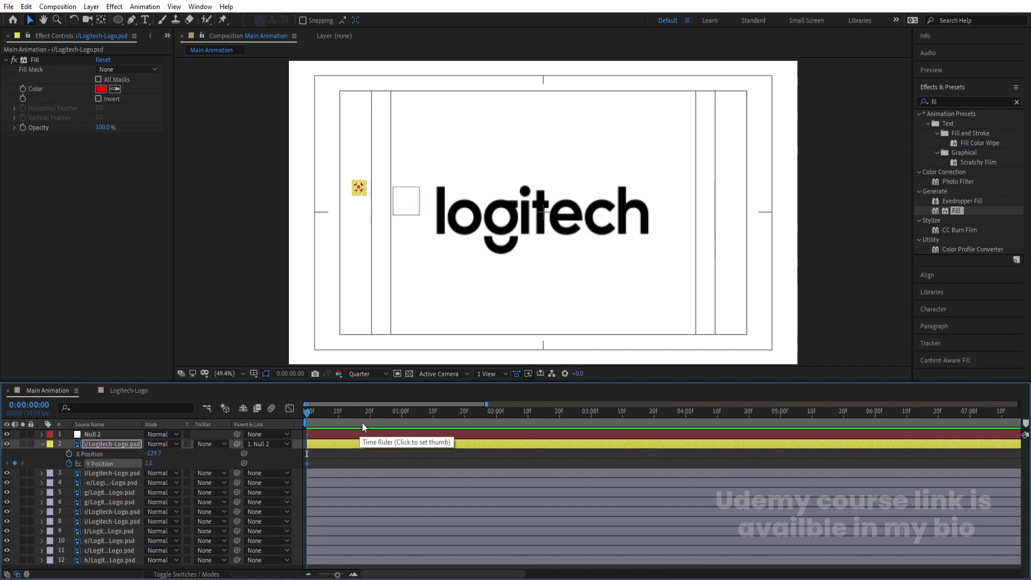
{"action": "left_click_drag", "start_coordinate": [388, 412], "coordinate": [402, 415]}
{"action": "left_click", "coordinate": [15, 463]}
{"action": "key", "text": "Home"}
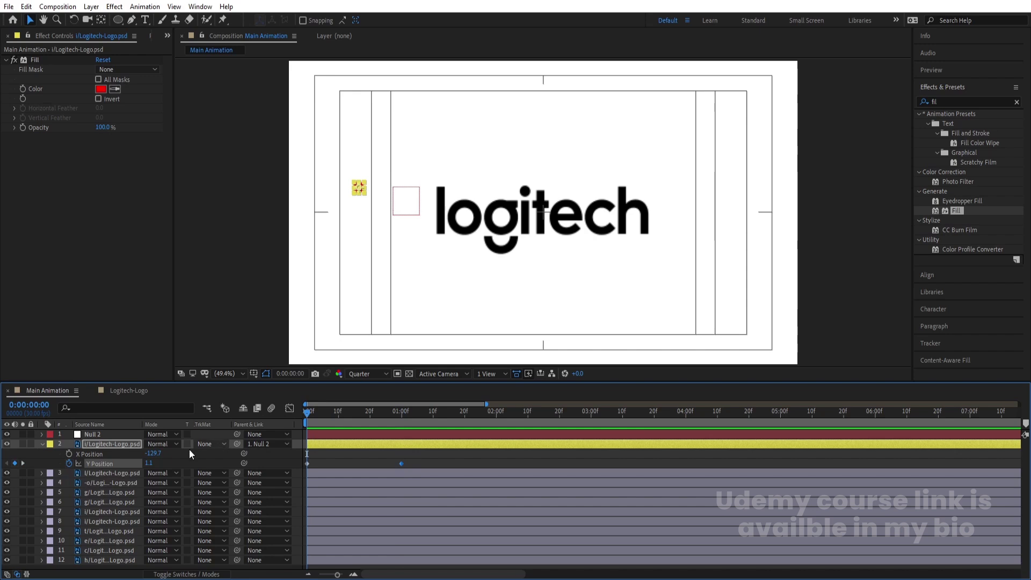
{"action": "left_click_drag", "start_coordinate": [150, 467], "coordinate": [3, 453]}
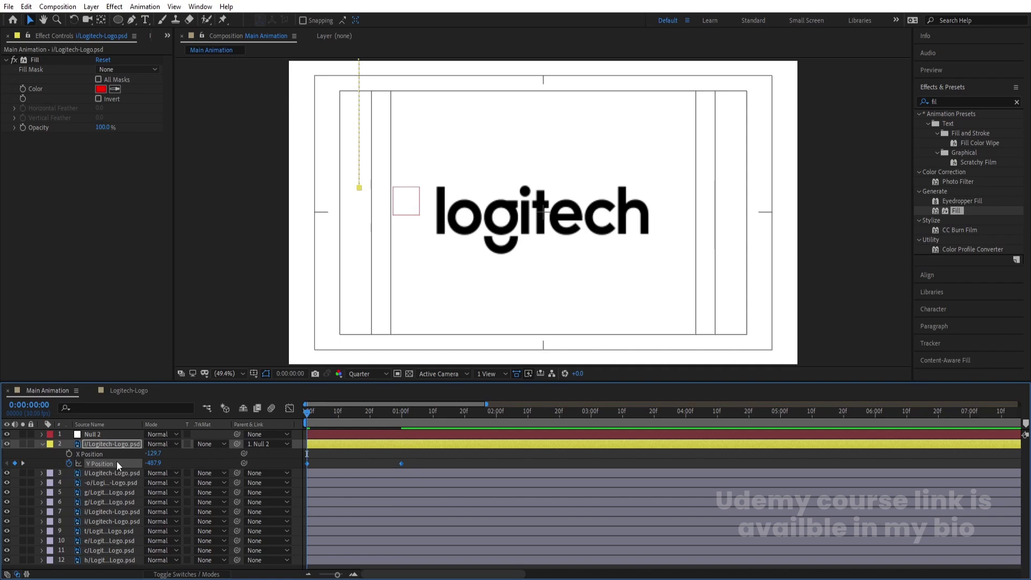
Reshape the dot's Y Position speed graph so it accelerates slowly and peaks just before the 1-second keyframe, and preview the drop.
{"action": "left_click", "coordinate": [289, 409]}
{"action": "left_click_drag", "start_coordinate": [339, 495], "coordinate": [302, 552]}
{"action": "right_click", "coordinate": [343, 511]}
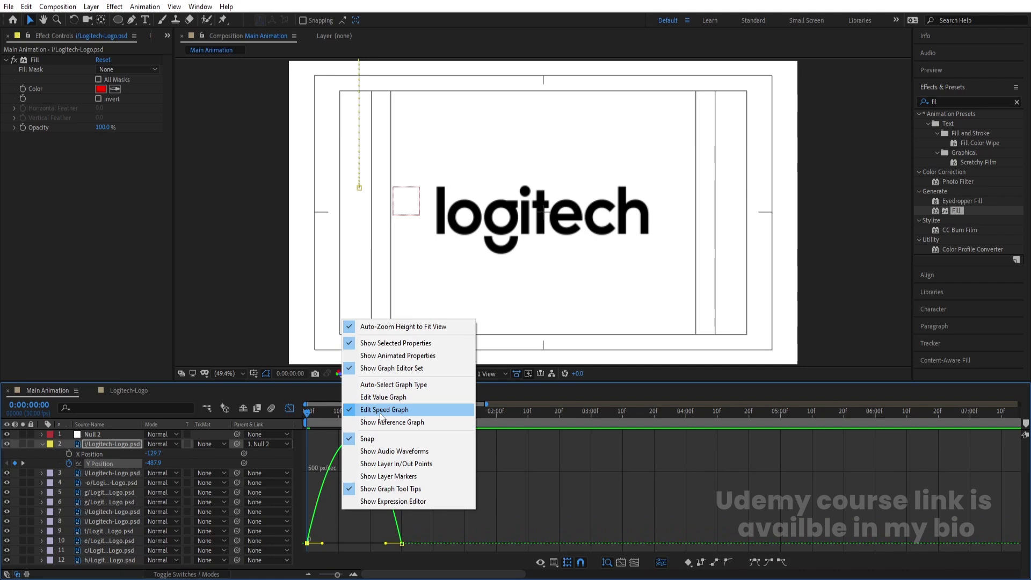
{"action": "left_click", "coordinate": [347, 523]}
{"action": "left_click", "coordinate": [347, 523]}
{"action": "key", "text": "equal"}
{"action": "left_click_drag", "start_coordinate": [351, 518], "coordinate": [281, 563]}
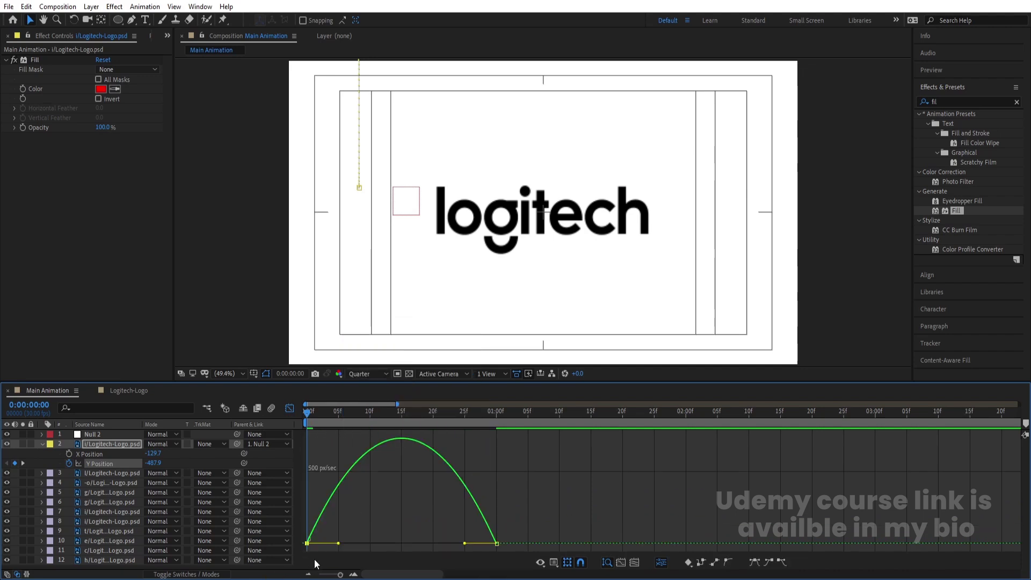
{"action": "left_click_drag", "start_coordinate": [337, 546], "coordinate": [434, 548]}
{"action": "left_click_drag", "start_coordinate": [513, 517], "coordinate": [488, 542]}
{"action": "key", "text": "space"}
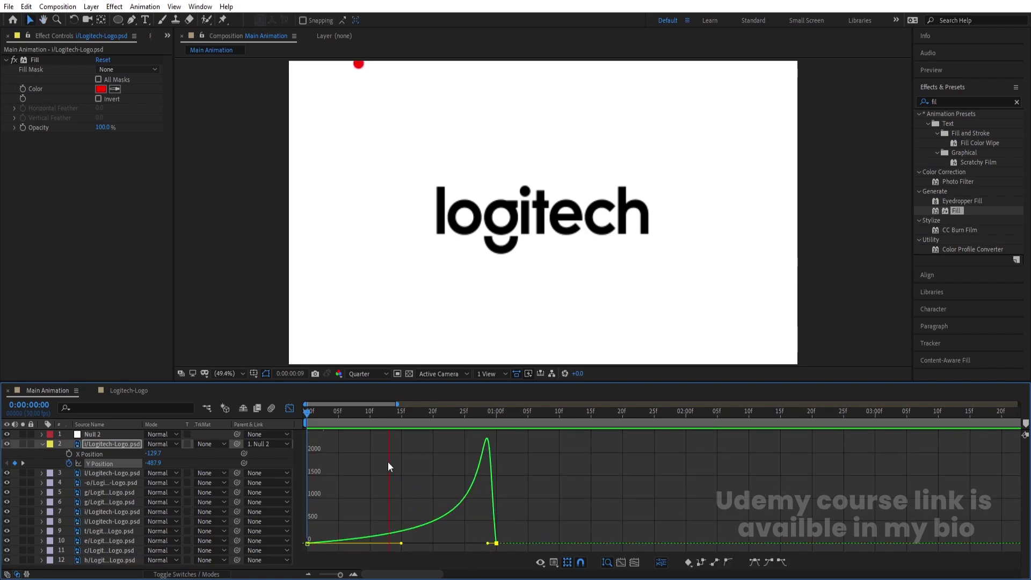
{"action": "key", "text": "space"}
{"action": "left_click", "coordinate": [293, 409]}
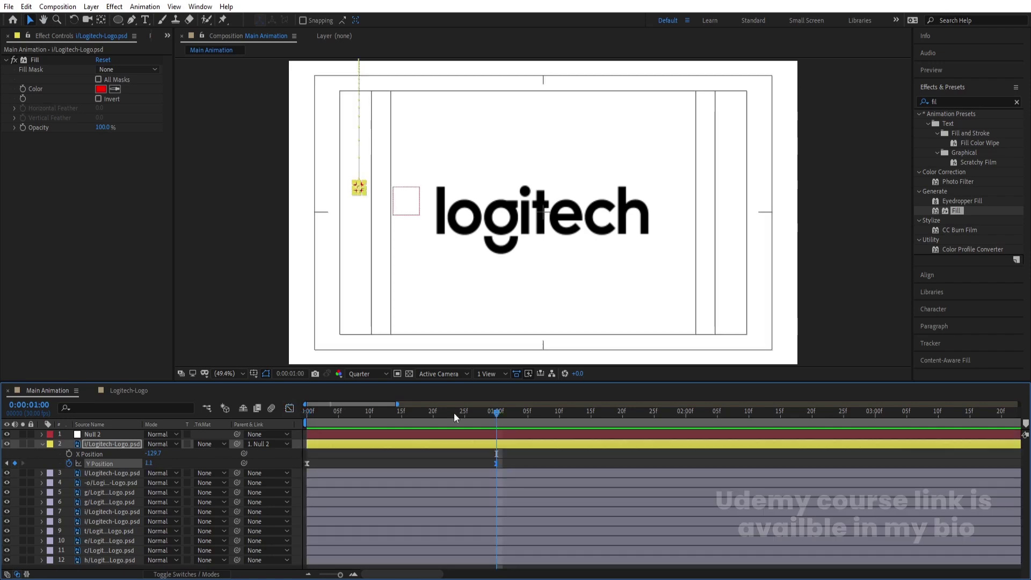
Keyframe the null's Rotation at 0° on 0:00:01:00 and -180° on 0:00:01:10, and preview the dot's swing.
{"action": "left_click", "coordinate": [127, 435]}
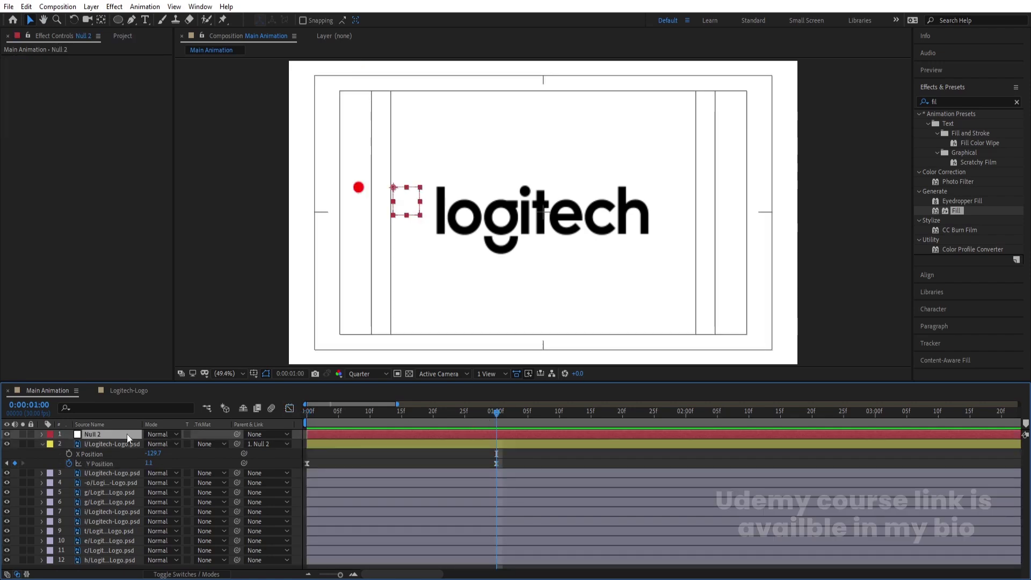
{"action": "key", "text": "r"}
{"action": "left_click", "coordinate": [68, 445]}
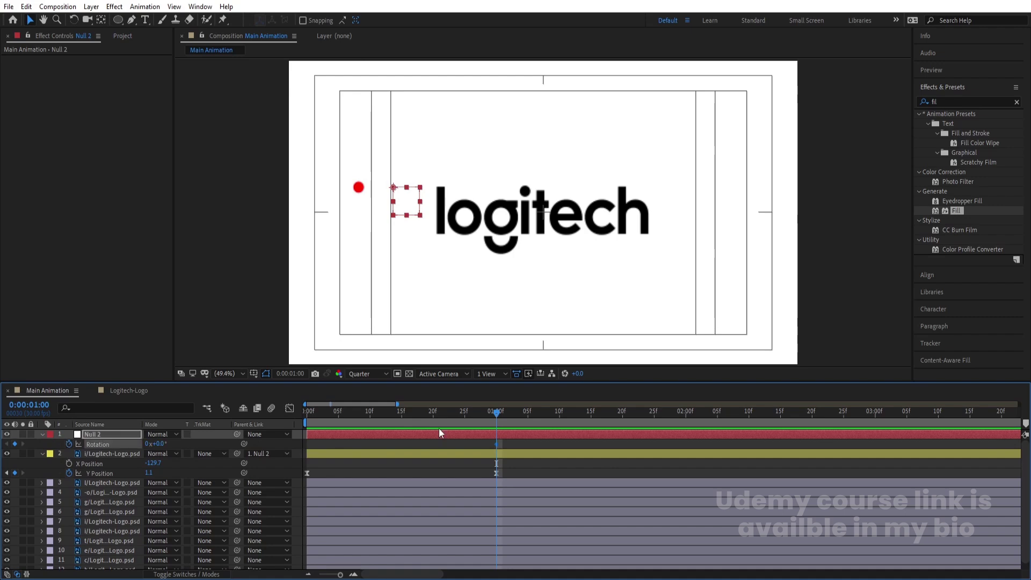
{"action": "left_click", "coordinate": [558, 421]}
{"action": "left_click_drag", "start_coordinate": [159, 443], "coordinate": [143, 443]}
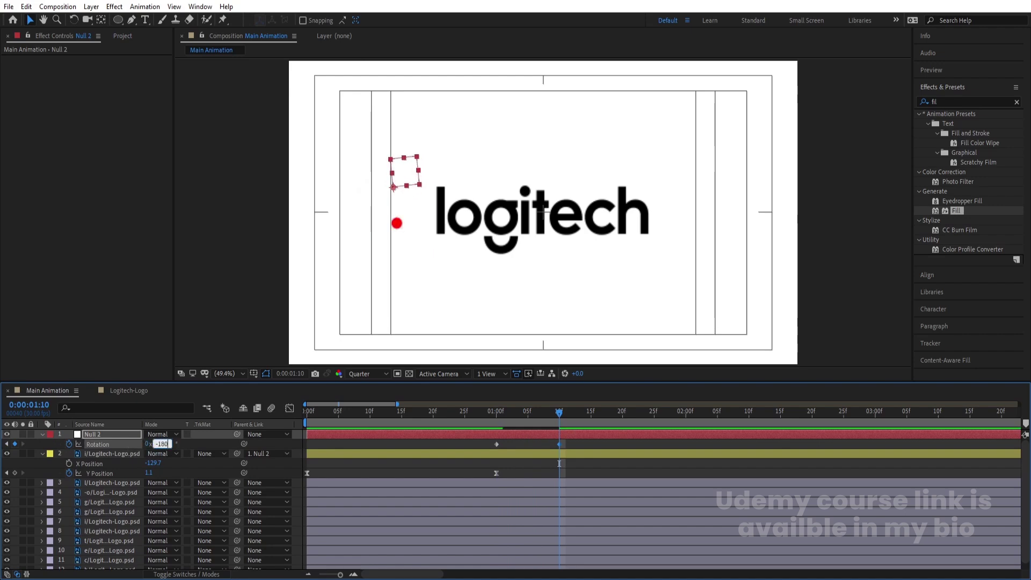
{"action": "key", "text": "Return"}
{"action": "key", "text": "space"}
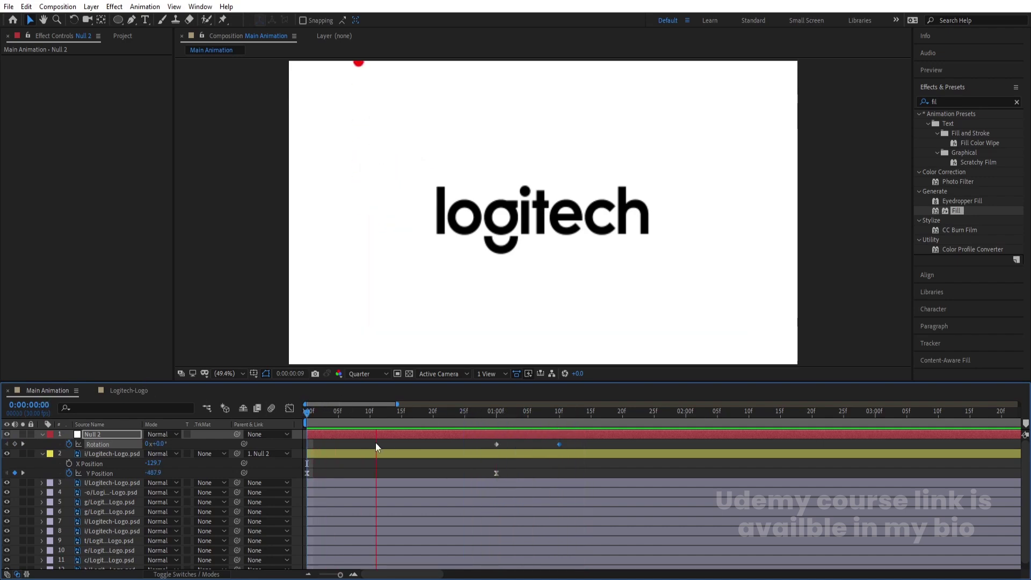
{"action": "key", "text": "space"}
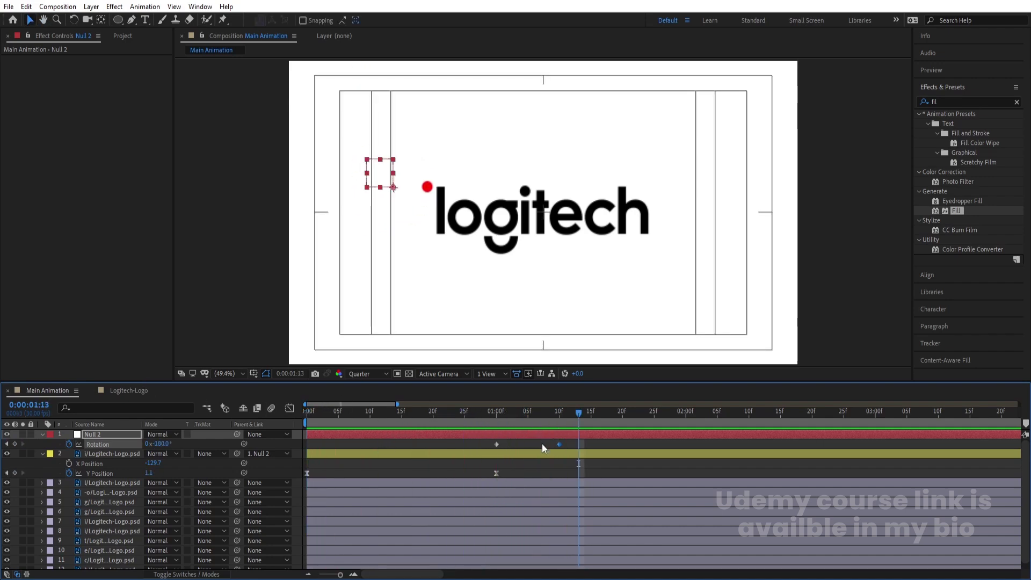
Try the null's second Rotation keyframe at 0:00:01:05 and at 0:00:01:08, previewing the swing each time.
{"action": "left_click_drag", "start_coordinate": [559, 444], "coordinate": [528, 434]}
{"action": "left_click", "coordinate": [453, 411]}
{"action": "key", "text": "space"}
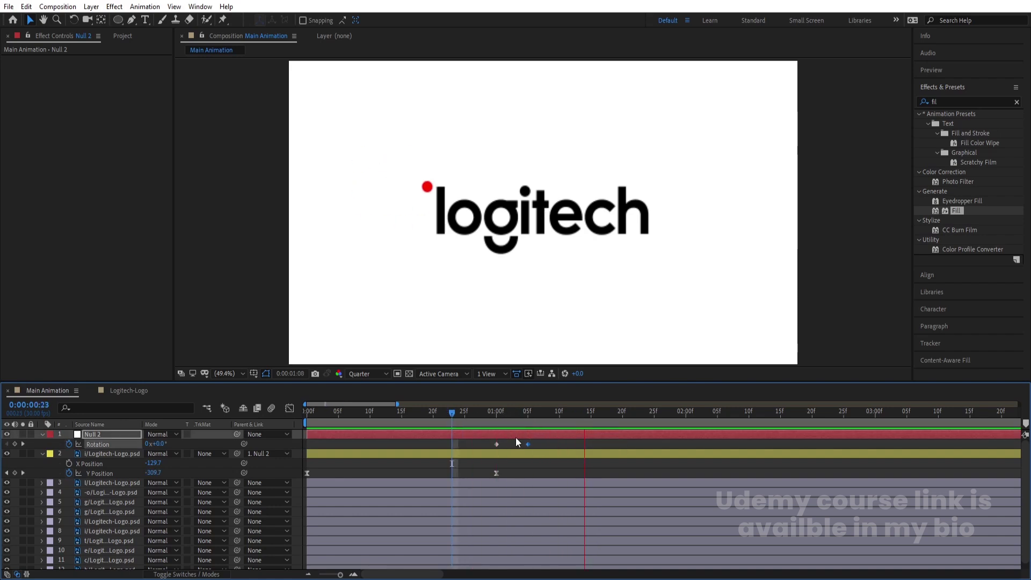
{"action": "key", "text": "space"}
{"action": "left_click_drag", "start_coordinate": [528, 444], "coordinate": [547, 443]}
{"action": "left_click", "coordinate": [446, 424]}
{"action": "key", "text": "space"}
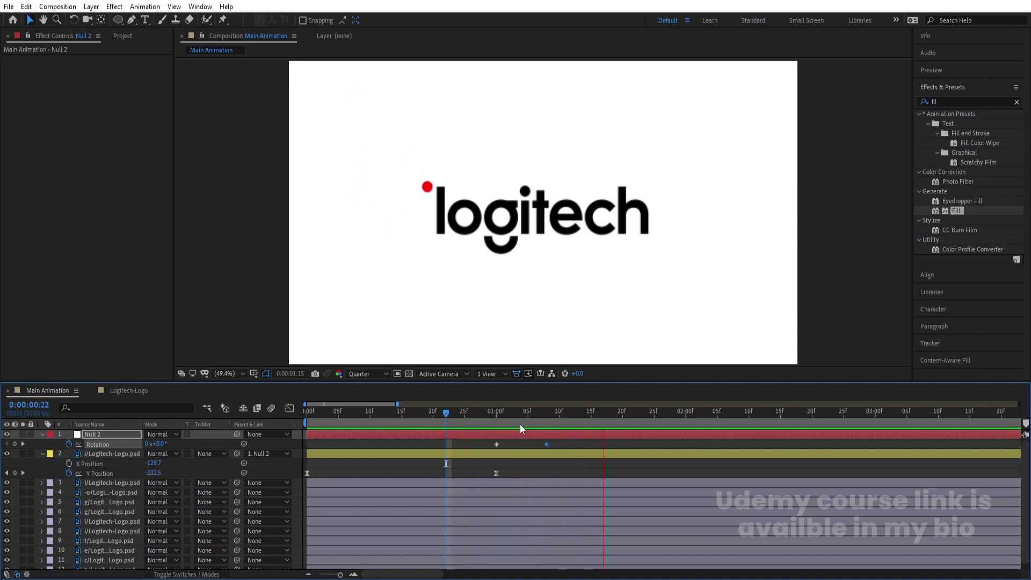
{"action": "key", "text": "space"}
Move the null's second Rotation keyframe to 0:00:01:07 and preview the swing from the start.
{"action": "left_click", "coordinate": [534, 414]}
{"action": "left_click_drag", "start_coordinate": [547, 444], "coordinate": [519, 416]}
{"action": "left_click", "coordinate": [537, 444]}
{"action": "key", "text": "Home"}
{"action": "key", "text": "space"}
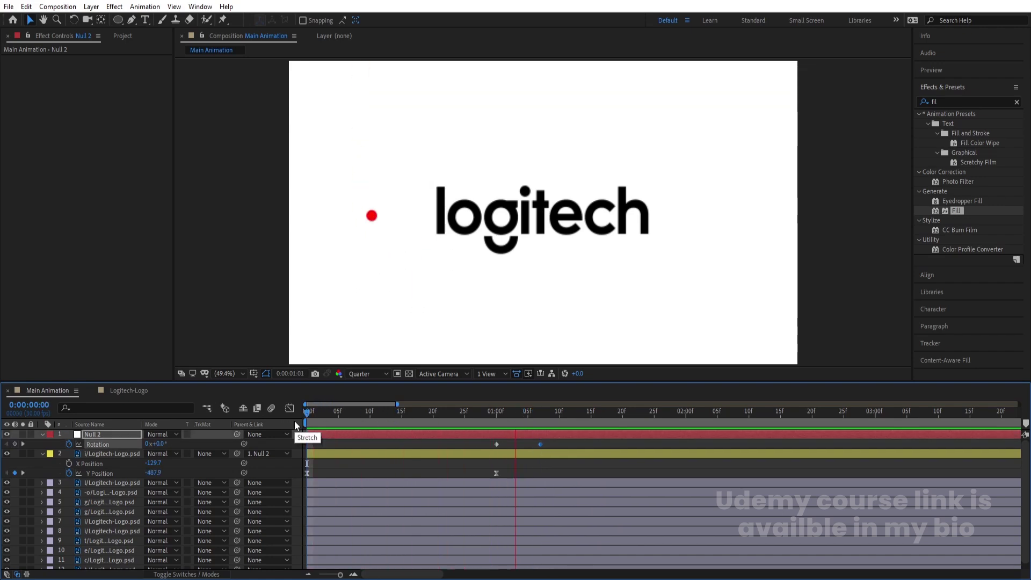
Add X Position and Y Position keyframes to the red dot layer at 0:00:01:07, where its swing ends.
{"action": "left_click_drag", "start_coordinate": [582, 414], "coordinate": [539, 423]}
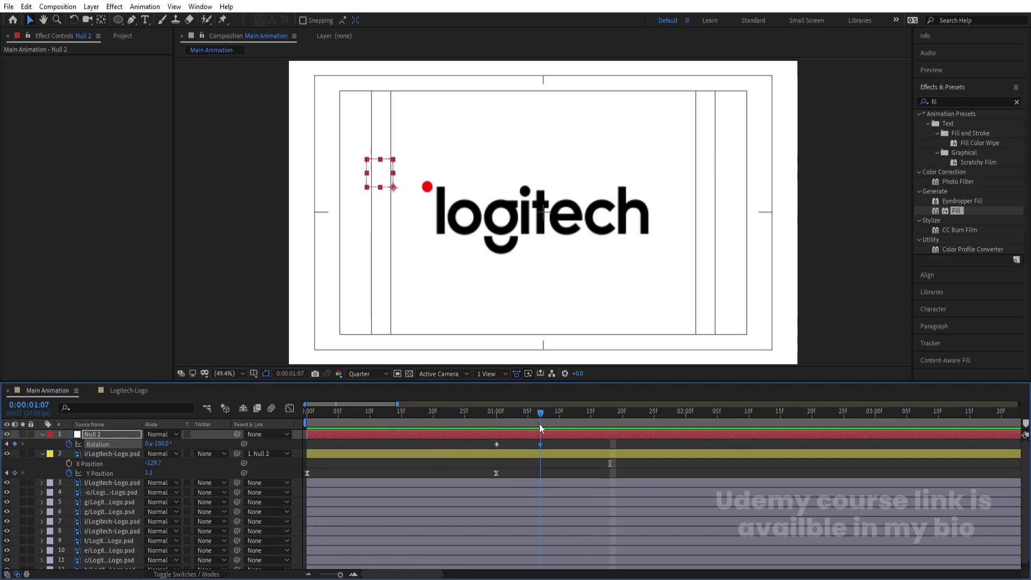
{"action": "left_click", "coordinate": [547, 453]}
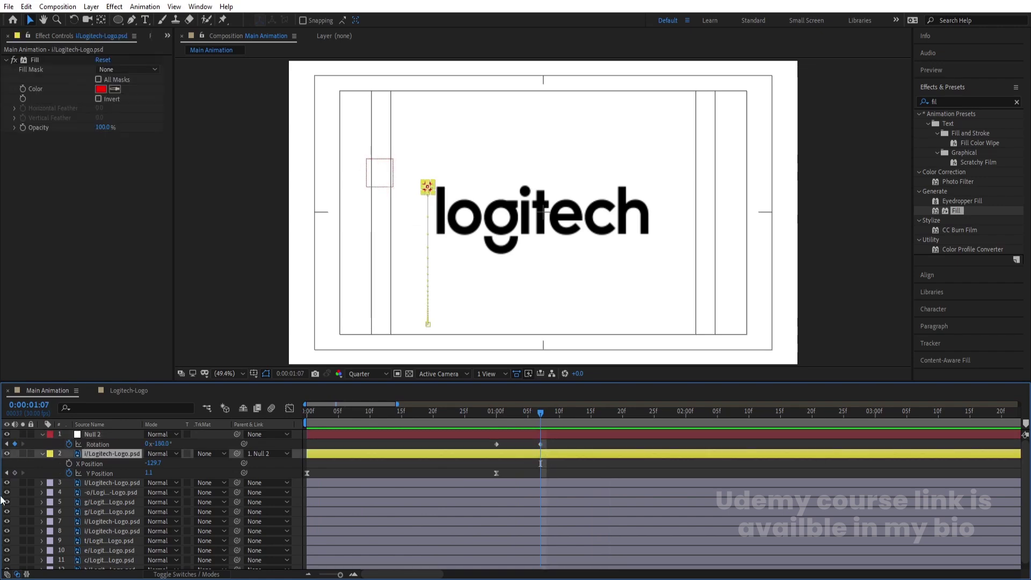
{"action": "left_click", "coordinate": [69, 464]}
{"action": "left_click", "coordinate": [14, 473]}
At 0:00:02:10, land the red dot exactly on the i's black dot with X Position -499.7 and Y Position -14.9.
{"action": "left_click_drag", "start_coordinate": [600, 417], "coordinate": [749, 427]}
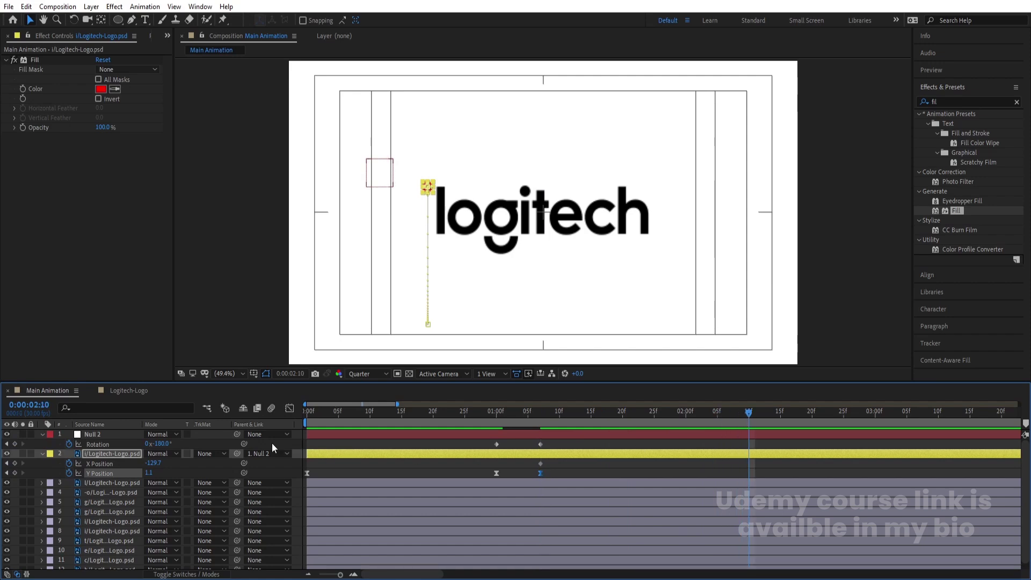
{"action": "left_click_drag", "start_coordinate": [153, 463], "coordinate": [54, 466]}
{"action": "left_click_drag", "start_coordinate": [153, 464], "coordinate": [72, 468]}
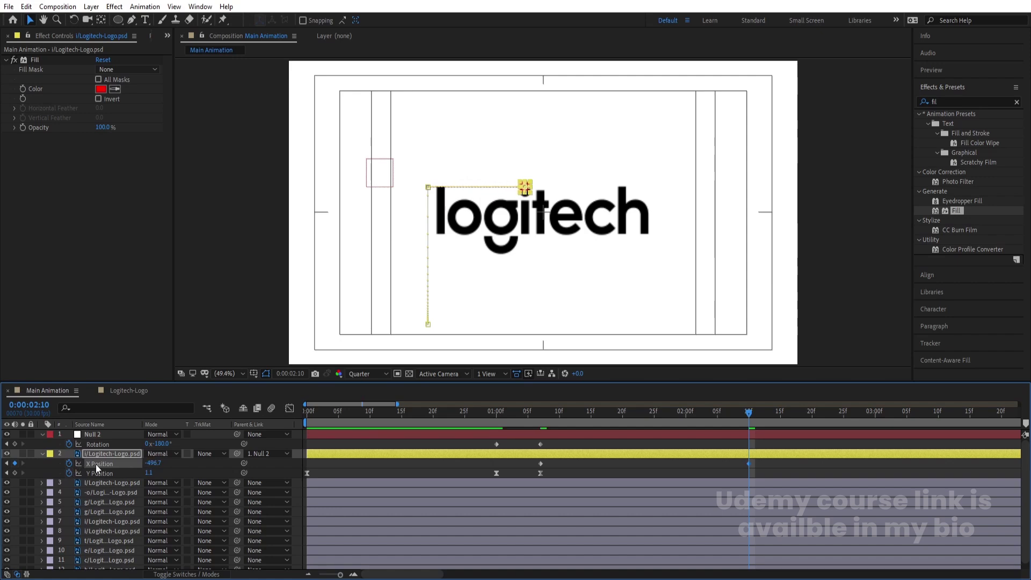
{"action": "left_click_drag", "start_coordinate": [149, 473], "coordinate": [135, 472]}
{"action": "key", "text": "period"}
{"action": "key", "text": "period"}
{"action": "key", "text": "period"}
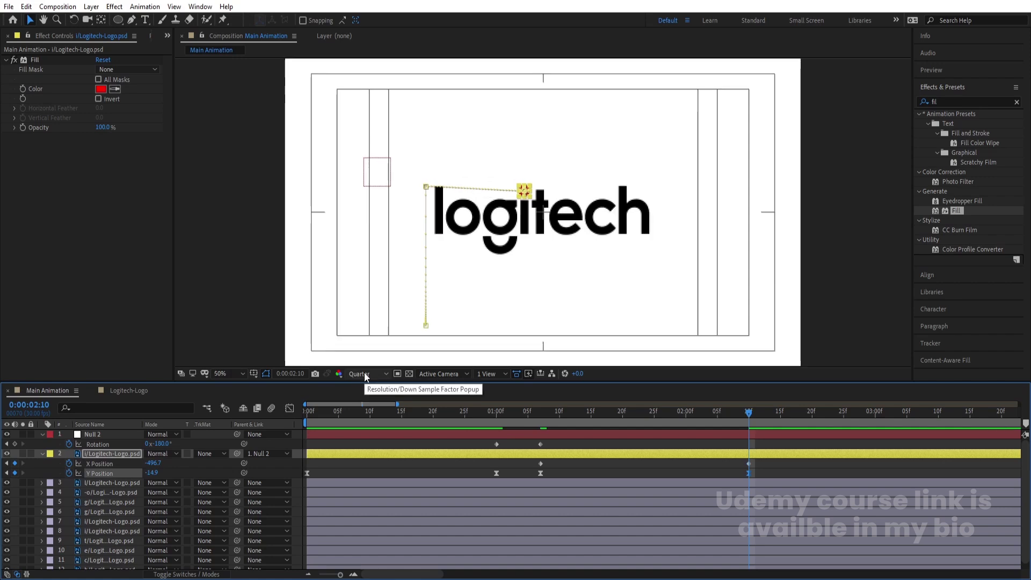
{"action": "left_click_drag", "start_coordinate": [151, 474], "coordinate": [153, 463]}
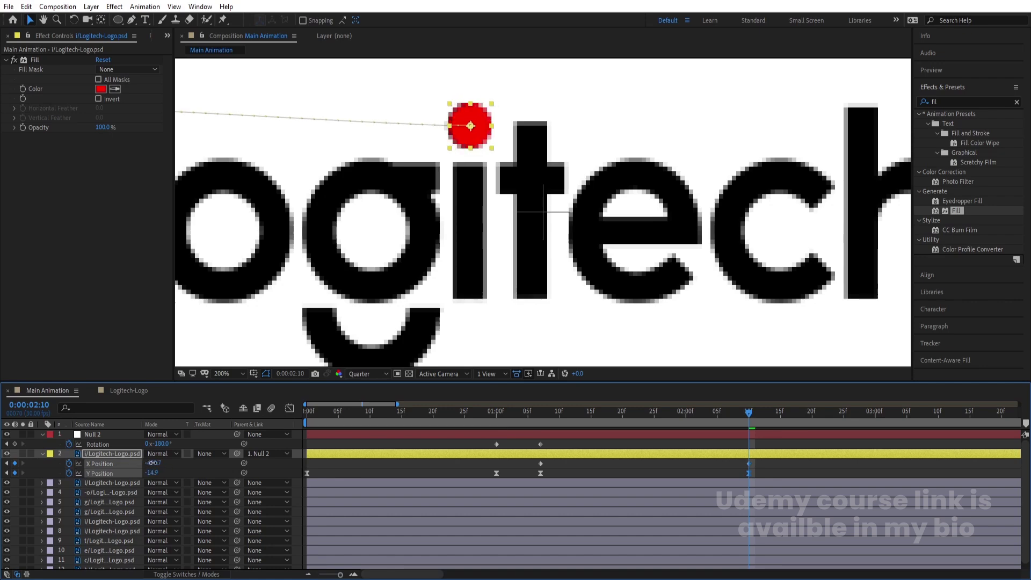
At 0:00:01:23, set the red dot's Y Position to about 221.3 so it travels in an arc above the logo.
{"action": "left_click_drag", "start_coordinate": [647, 412], "coordinate": [643, 415]}
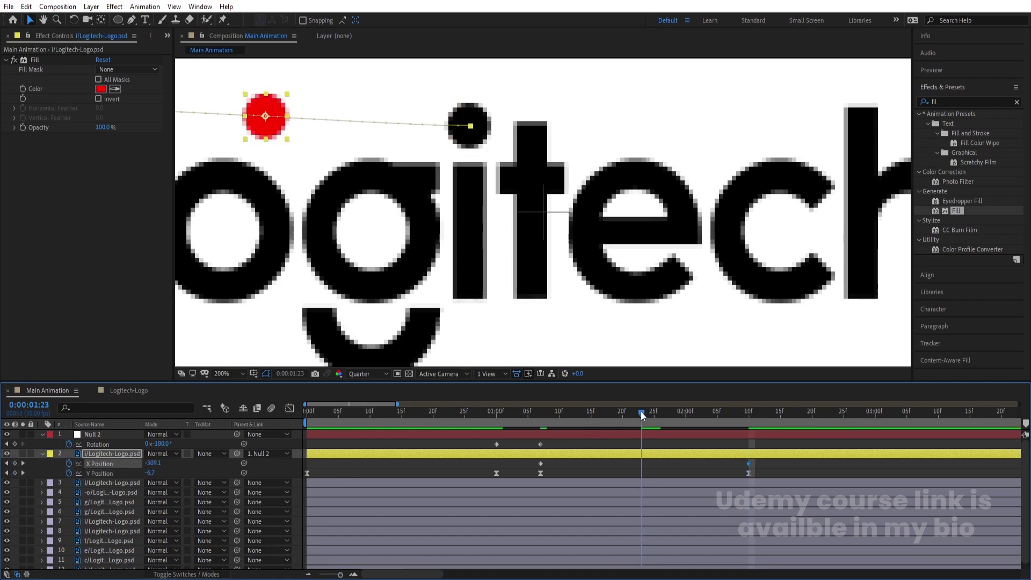
{"action": "left_click", "coordinate": [221, 375]}
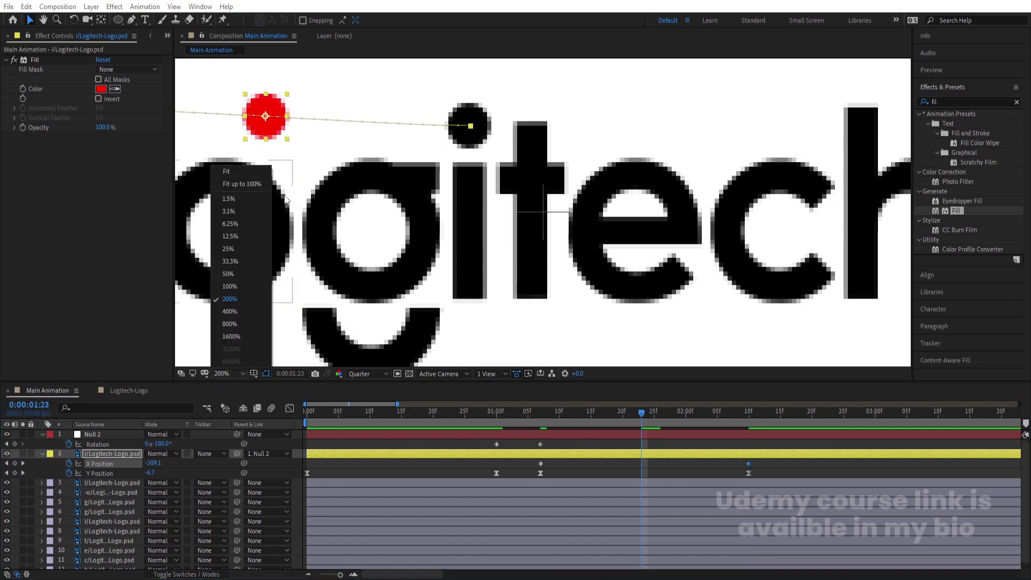
{"action": "left_click", "coordinate": [256, 172]}
{"action": "left_click_drag", "start_coordinate": [153, 474], "coordinate": [270, 467]}
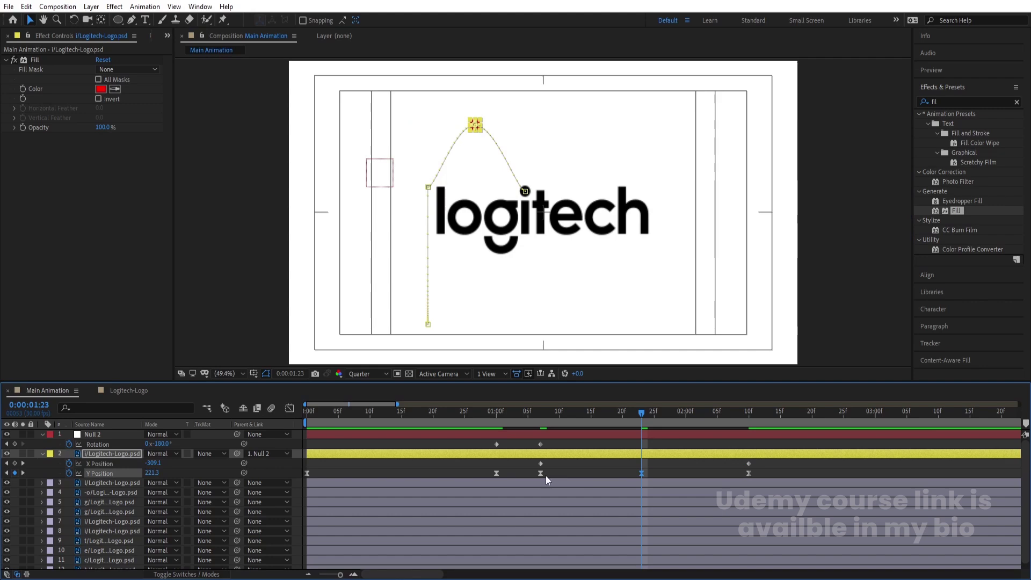
Reshape the arc's Y Position speed graph to launch fast, slow down at the apex and accelerate into the landing, and preview the motion.
{"action": "left_click_drag", "start_coordinate": [530, 476], "coordinate": [763, 488]}
{"action": "left_click", "coordinate": [290, 409]}
{"action": "left_click_drag", "start_coordinate": [626, 521], "coordinate": [591, 521]}
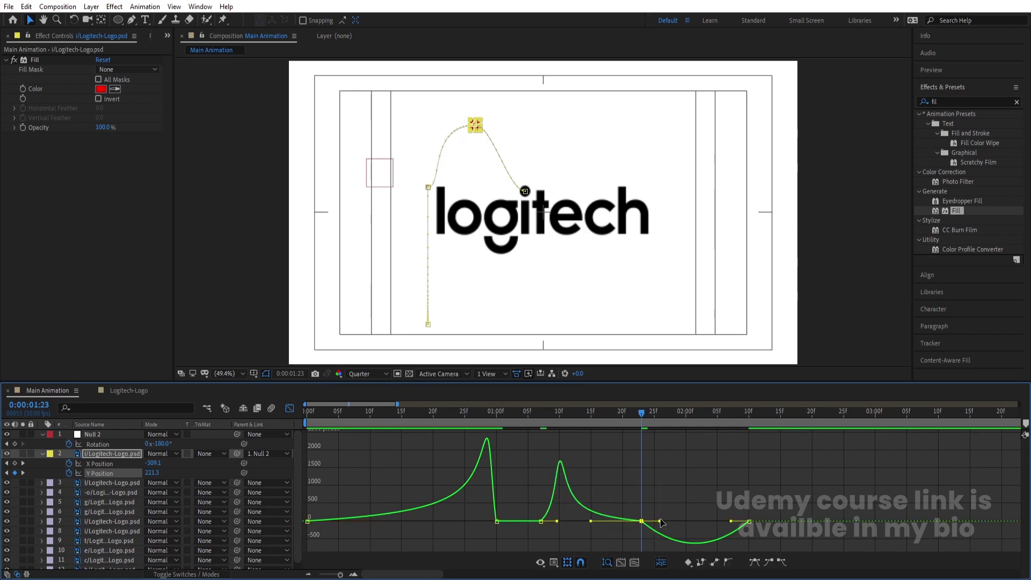
{"action": "left_click_drag", "start_coordinate": [660, 521], "coordinate": [704, 520]}
{"action": "left_click", "coordinate": [541, 499]}
{"action": "left_click_drag", "start_coordinate": [557, 500], "coordinate": [546, 498]}
{"action": "left_click_drag", "start_coordinate": [735, 460], "coordinate": [746, 498]}
{"action": "key", "text": "minus"}
{"action": "key", "text": "Num_Lock"}
{"action": "left_click_drag", "start_coordinate": [543, 415], "coordinate": [445, 426]}
{"action": "key", "text": "space"}
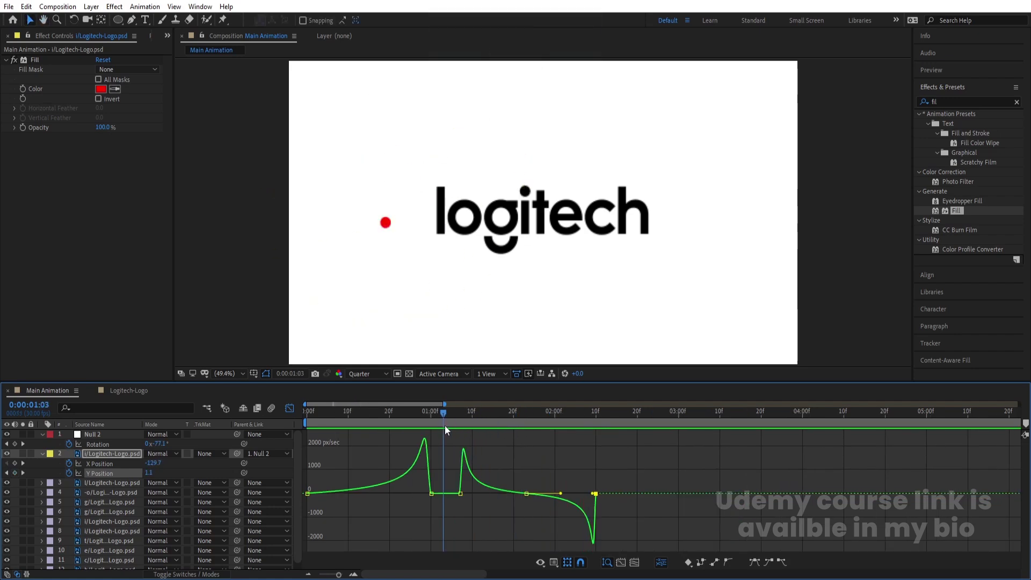
{"action": "key", "text": "space"}
{"action": "key", "text": "space"}
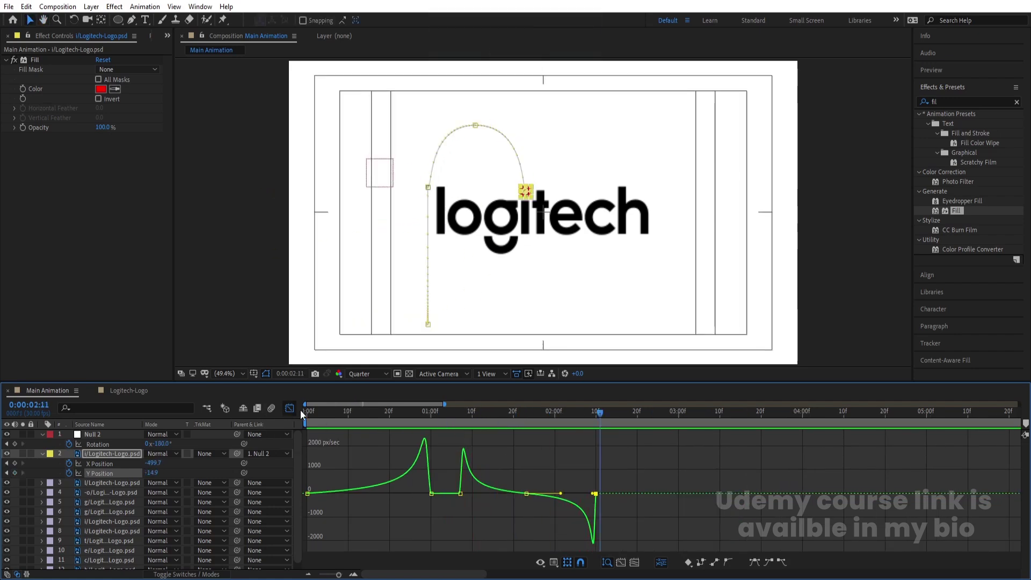
{"action": "left_click", "coordinate": [291, 408]}
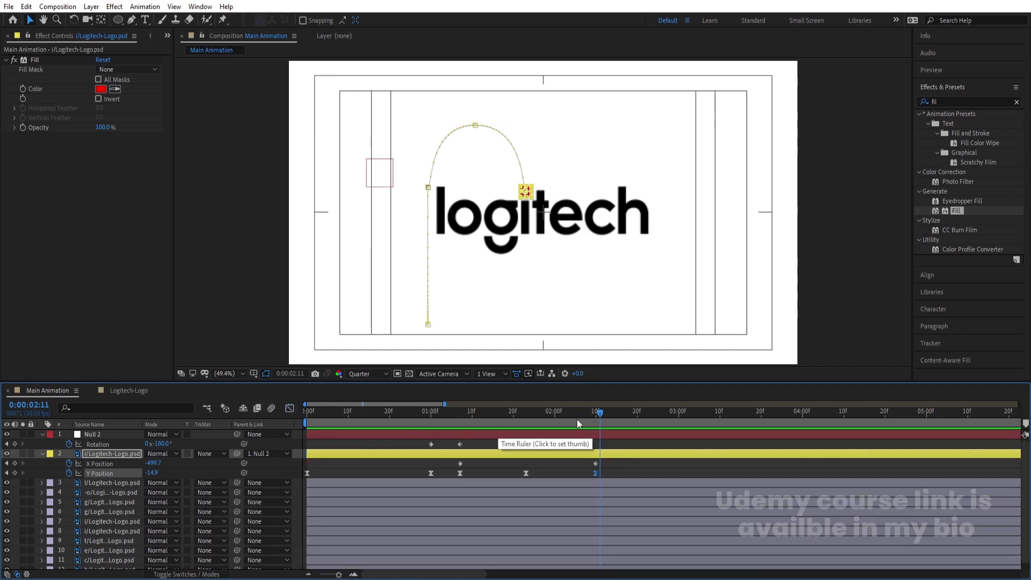
Keyframe a small bounce in Y Position, raising the dot to about 60.1 at 0:00:02:15 and returning it to -14.9 at about 0:00:02:20.
{"action": "left_click", "coordinate": [596, 417]}
{"action": "left_click_drag", "start_coordinate": [621, 419], "coordinate": [634, 419]}
{"action": "left_click", "coordinate": [15, 473]}
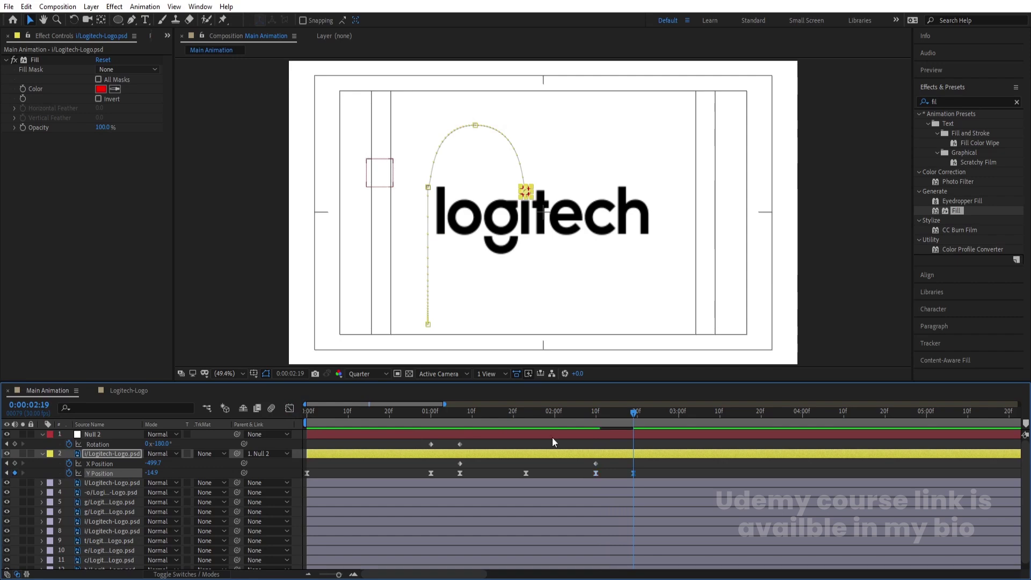
{"action": "left_click_drag", "start_coordinate": [613, 412], "coordinate": [617, 414]}
{"action": "left_click_drag", "start_coordinate": [151, 473], "coordinate": [190, 472]}
Reshape the bounce's Y Position speed graph so it peaks sharply at takeoff and landing and slows at the top, and preview it.
{"action": "left_click", "coordinate": [290, 409]}
{"action": "key", "text": "="}
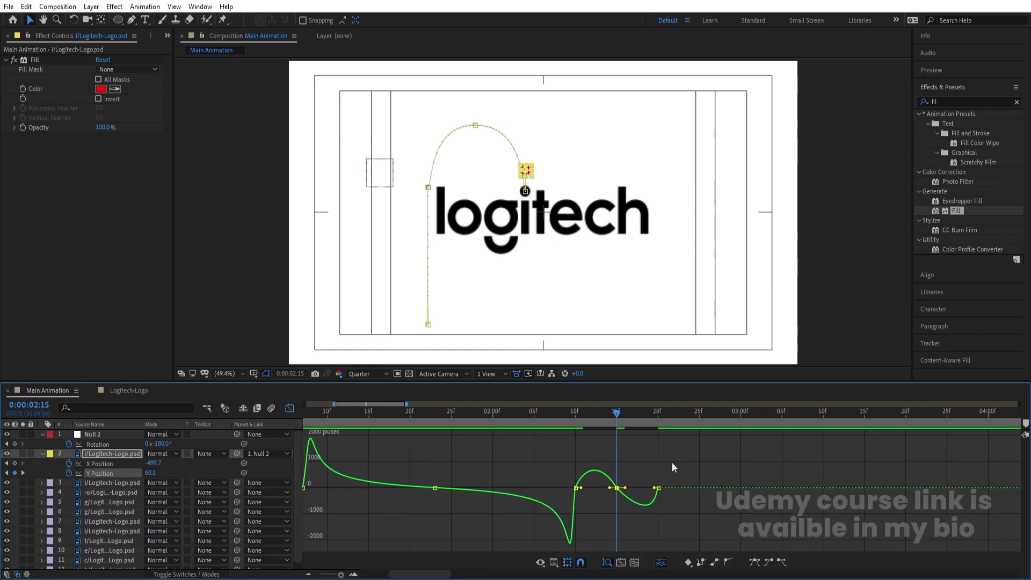
{"action": "left_click_drag", "start_coordinate": [676, 456], "coordinate": [598, 494]}
{"action": "left_click_drag", "start_coordinate": [645, 463], "coordinate": [639, 489]}
{"action": "left_click_drag", "start_coordinate": [617, 423], "coordinate": [487, 417]}
{"action": "key", "text": "space"}
Play back the complete red dot animation from the start, checking the drop, swing, arc and bounce together.
{"action": "key", "text": "minus"}
{"action": "key", "text": "minus"}
{"action": "key", "text": "minus"}
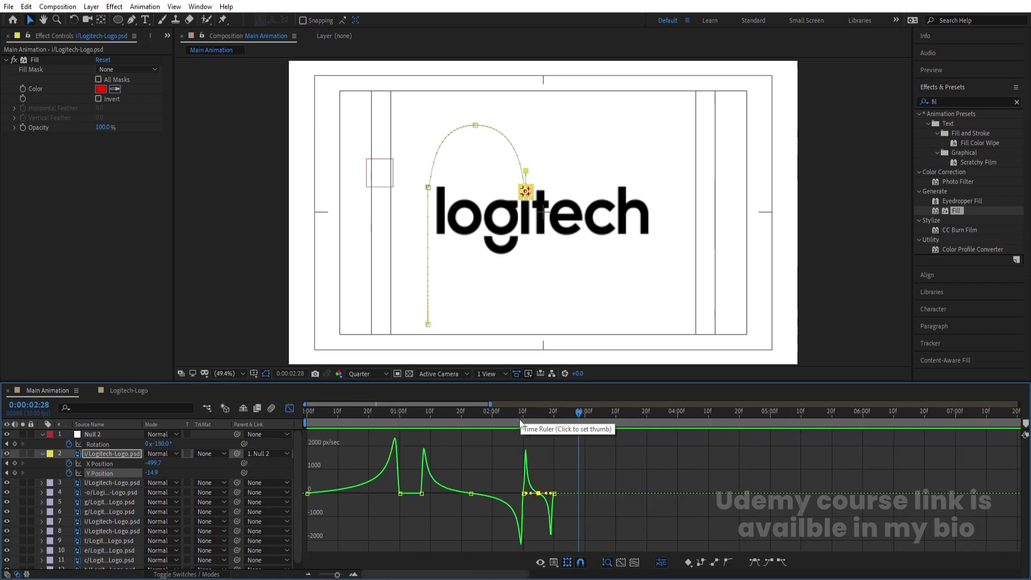
{"action": "key", "text": "Home"}
{"action": "left_click", "coordinate": [290, 408]}
{"action": "key", "text": "space"}
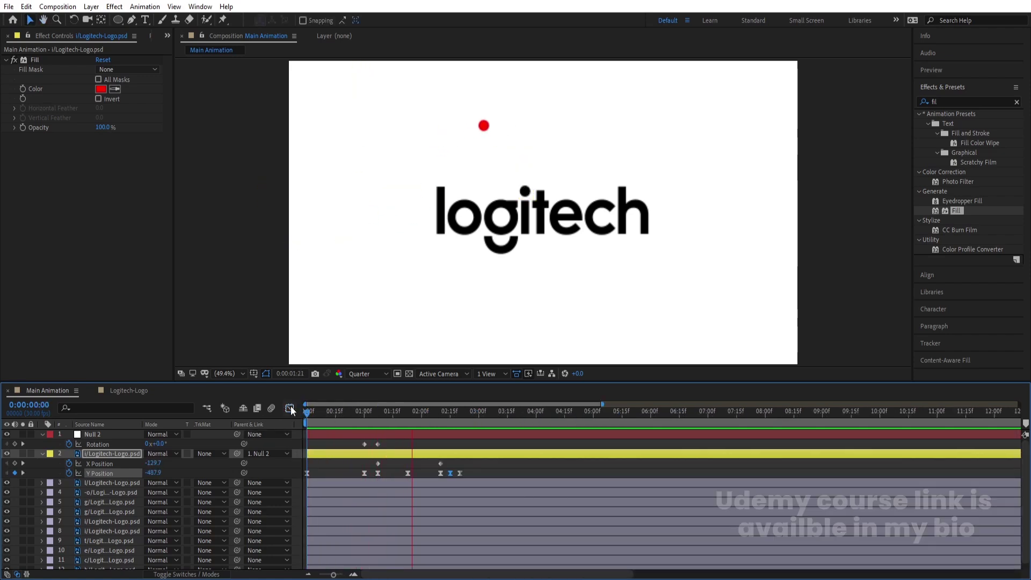
{"action": "left_click", "coordinate": [443, 413]}
{"action": "left_click_drag", "start_coordinate": [421, 417], "coordinate": [195, 417]}
{"action": "key", "text": "space"}
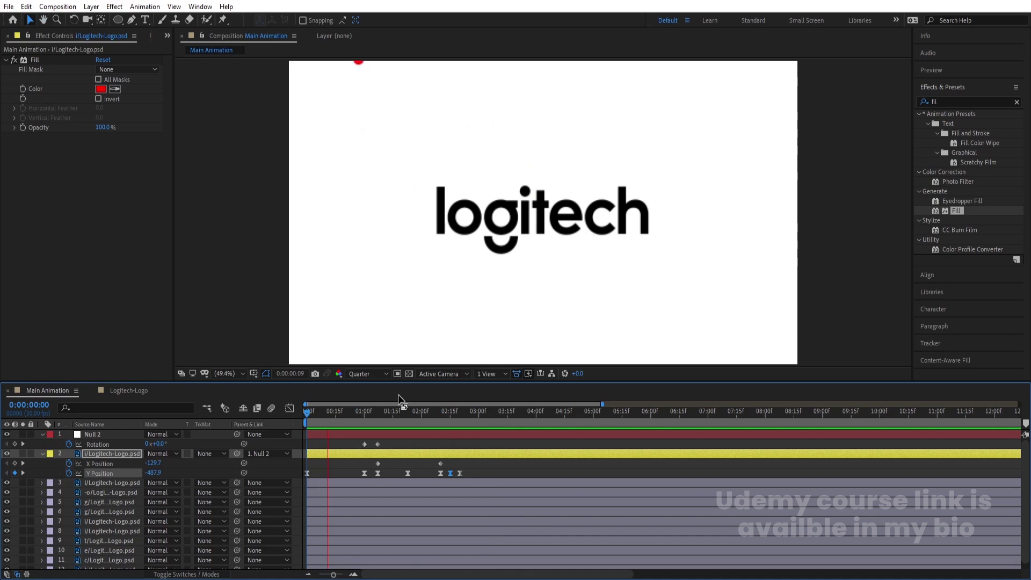
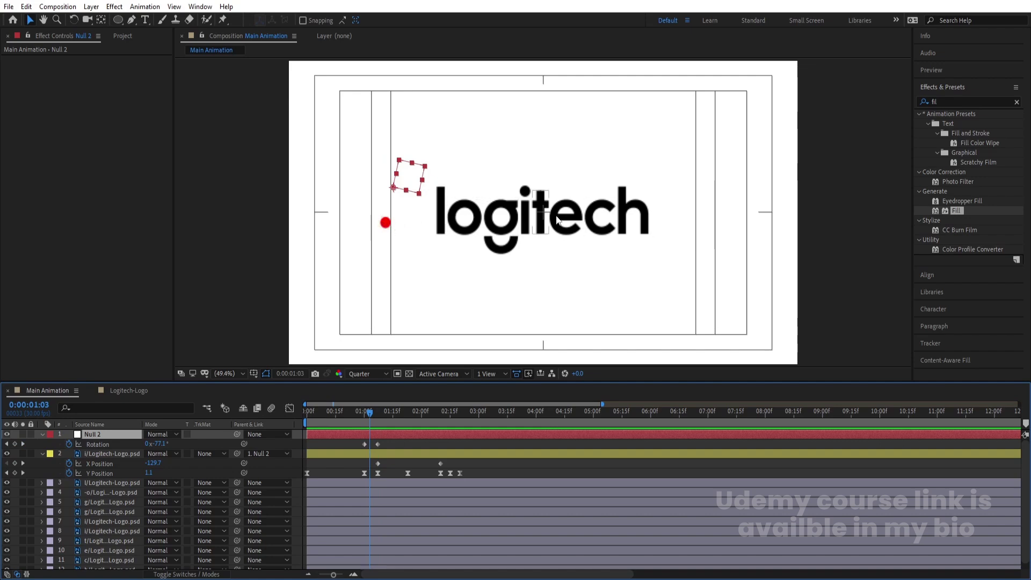
Delete the black i-dot layer, collapse the animated properties, and lock the null and red dot layers.
{"action": "left_click", "coordinate": [525, 192]}
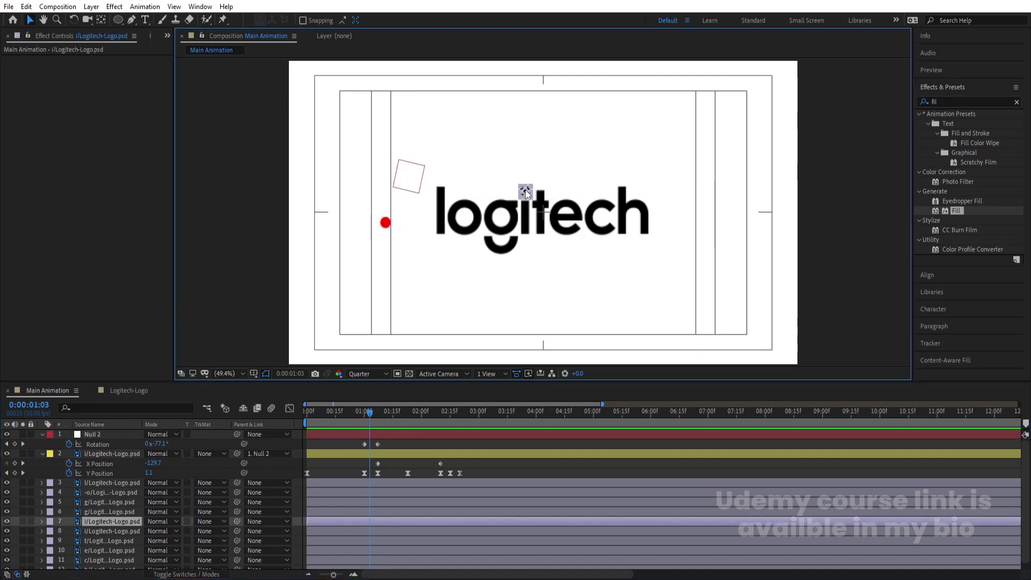
{"action": "key", "text": "Delete"}
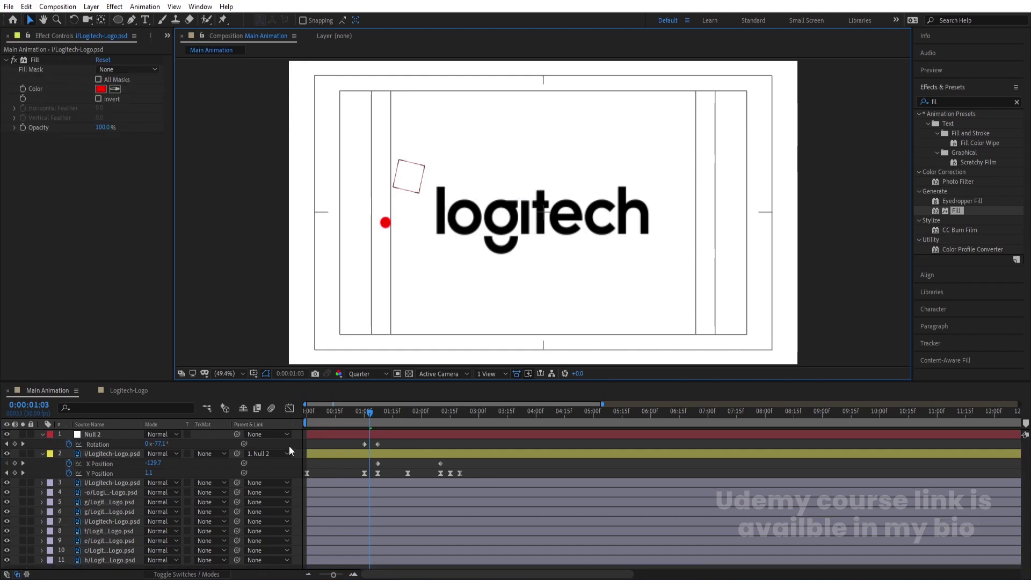
{"action": "key", "text": "u"}
{"action": "left_click", "coordinate": [92, 443]}
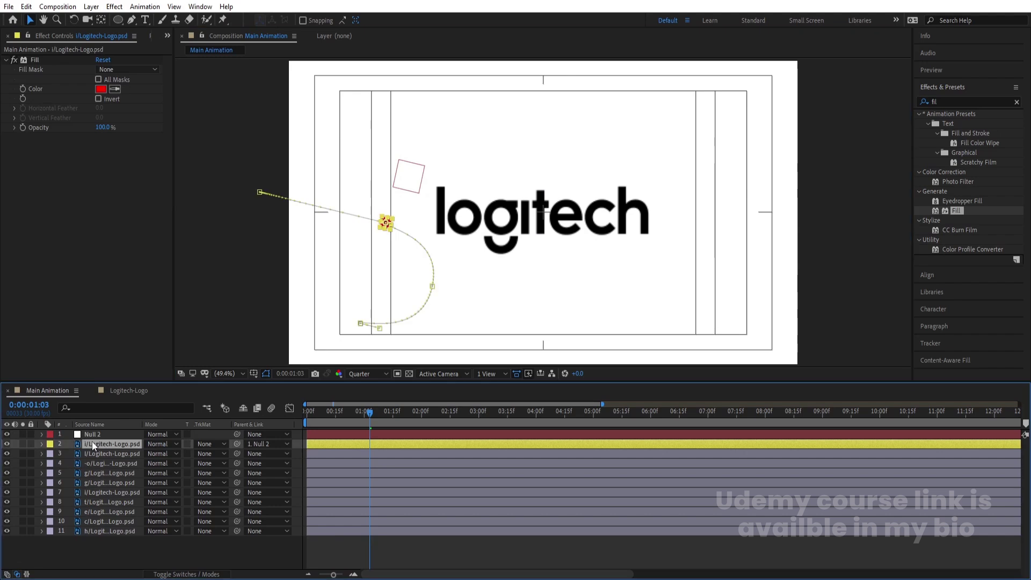
{"action": "left_click", "coordinate": [92, 434], "text": "ctrl"}
{"action": "left_click", "coordinate": [30, 444]}
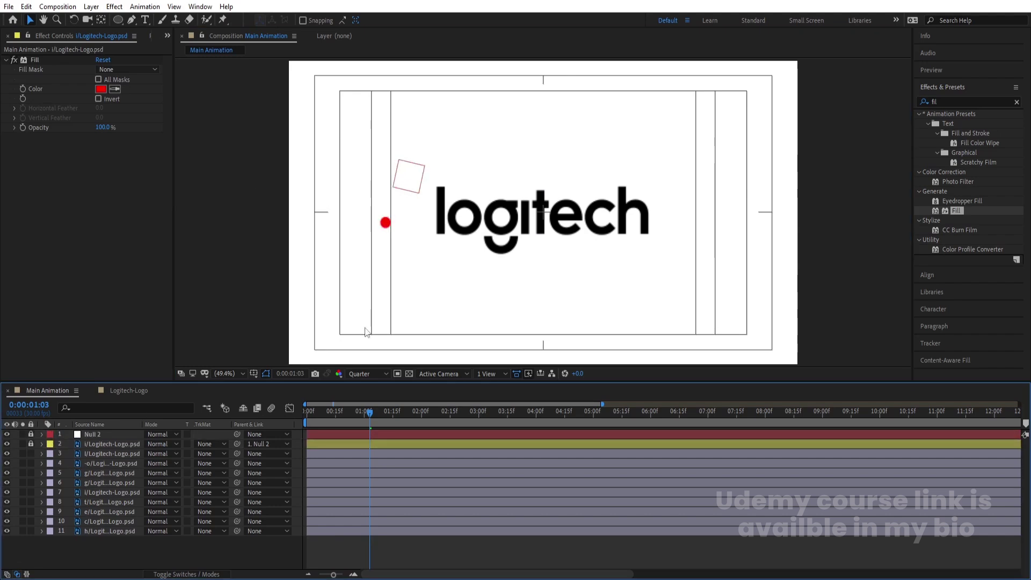
Trim the start of all the letter layers to 0:00:01:03 and reveal their Position property.
{"action": "left_click_drag", "start_coordinate": [434, 221], "coordinate": [660, 243]}
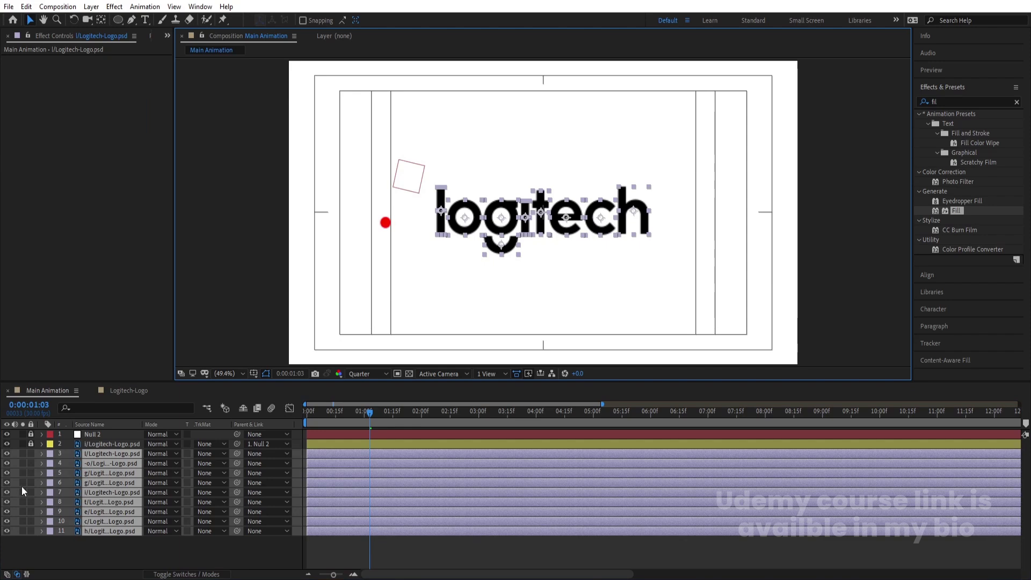
{"action": "key", "text": "alt+bracketleft"}
{"action": "key", "text": "p"}
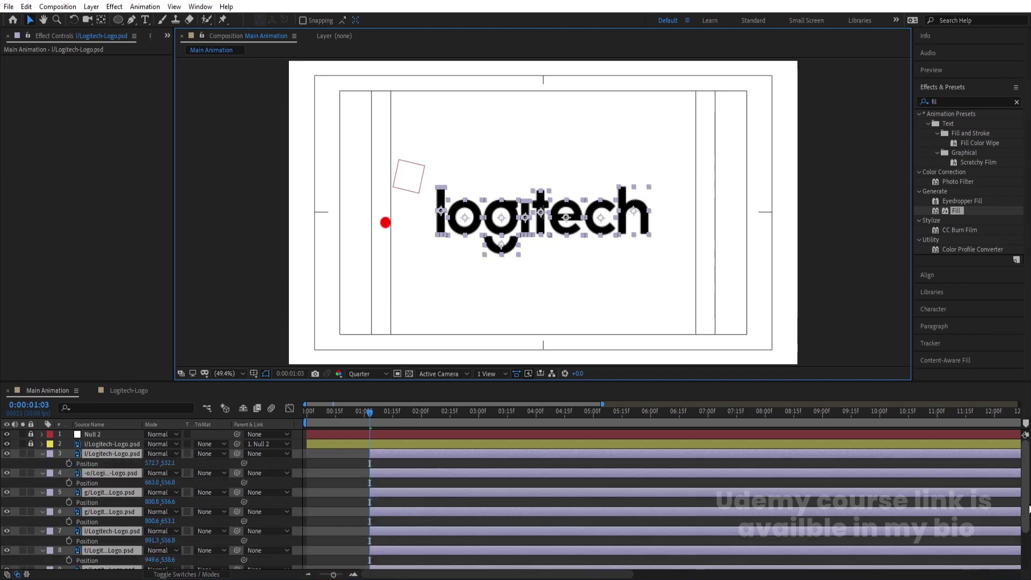
Separate the Position dimensions of all nine letter layers and keyframe X and Y Position at 0:00:01:03.
{"action": "scroll", "coordinate": [161, 510], "scroll_direction": "down", "scroll_amount": 3}
{"action": "left_click", "coordinate": [84, 553]}
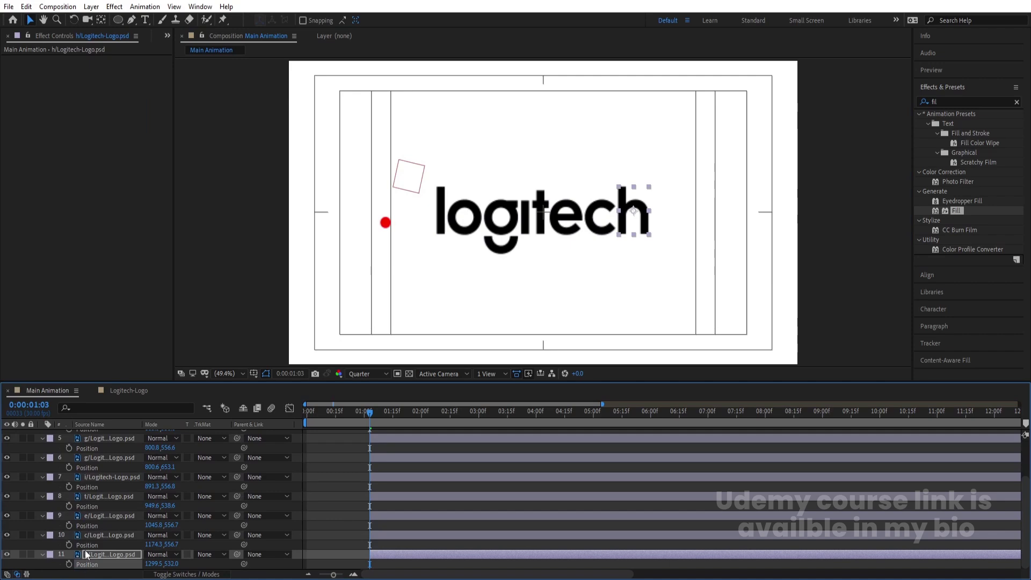
{"action": "left_click", "coordinate": [86, 535], "text": "ctrl"}
{"action": "left_click", "coordinate": [85, 516], "text": "ctrl"}
{"action": "left_click", "coordinate": [91, 497], "text": "ctrl"}
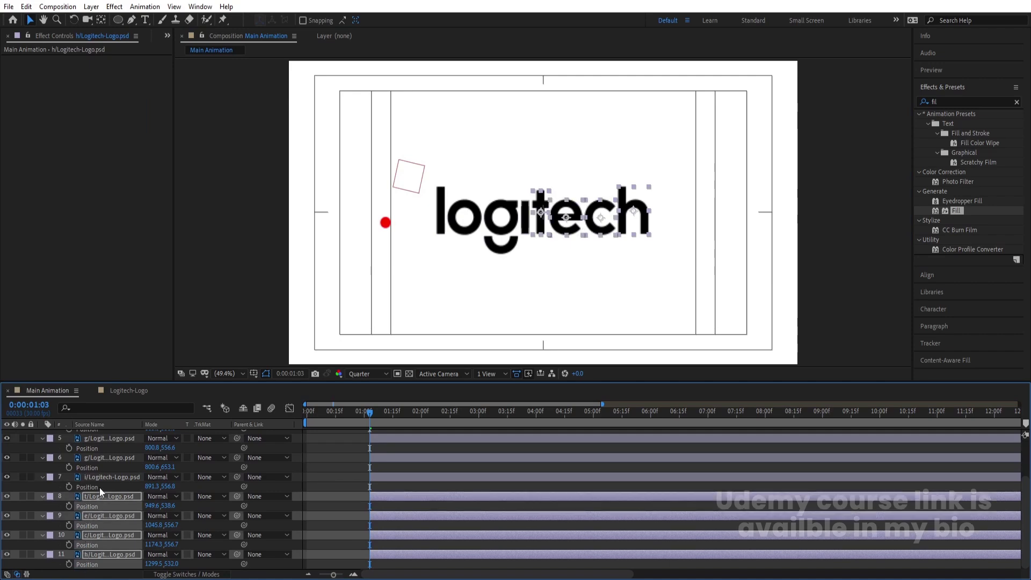
{"action": "left_click", "coordinate": [97, 477], "text": "ctrl"}
{"action": "left_click", "coordinate": [92, 459], "text": "ctrl"}
{"action": "left_click", "coordinate": [107, 440], "text": "ctrl"}
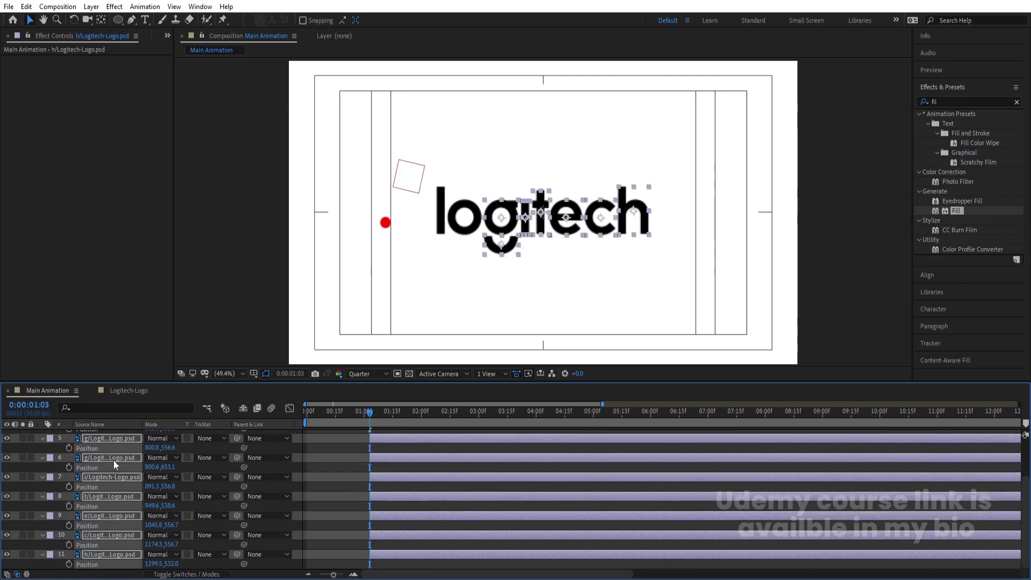
{"action": "scroll", "coordinate": [575, 462], "scroll_direction": "up", "scroll_amount": 3}
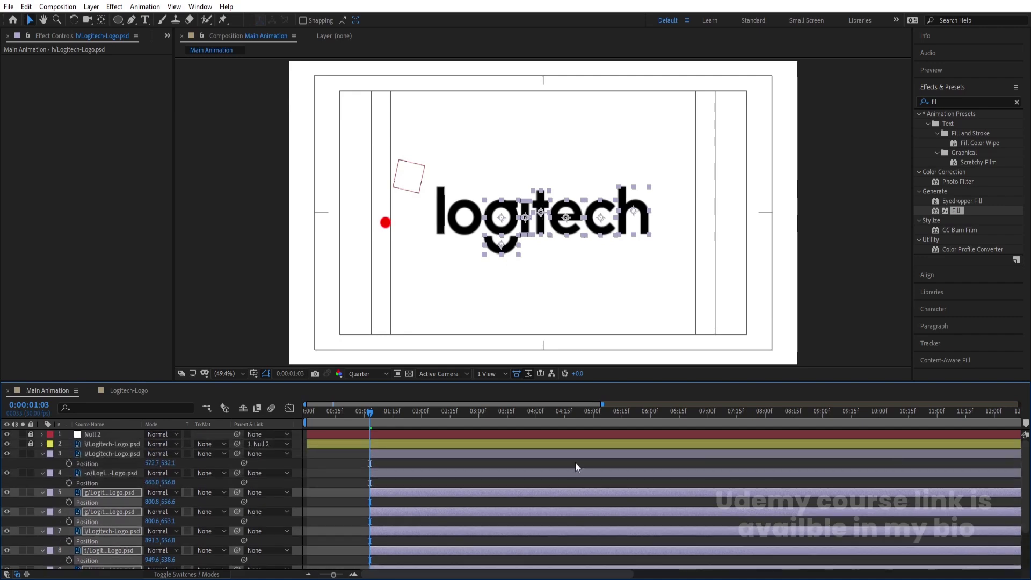
{"action": "left_click", "coordinate": [111, 478], "text": "ctrl"}
{"action": "left_click", "coordinate": [91, 463], "text": "ctrl"}
{"action": "right_click", "coordinate": [91, 463]}
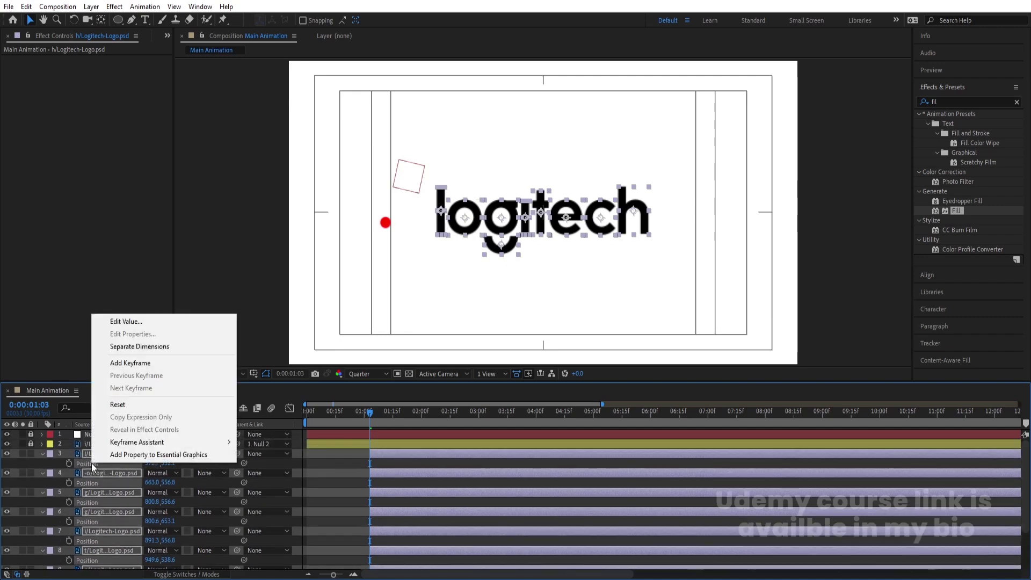
{"action": "left_click", "coordinate": [134, 347]}
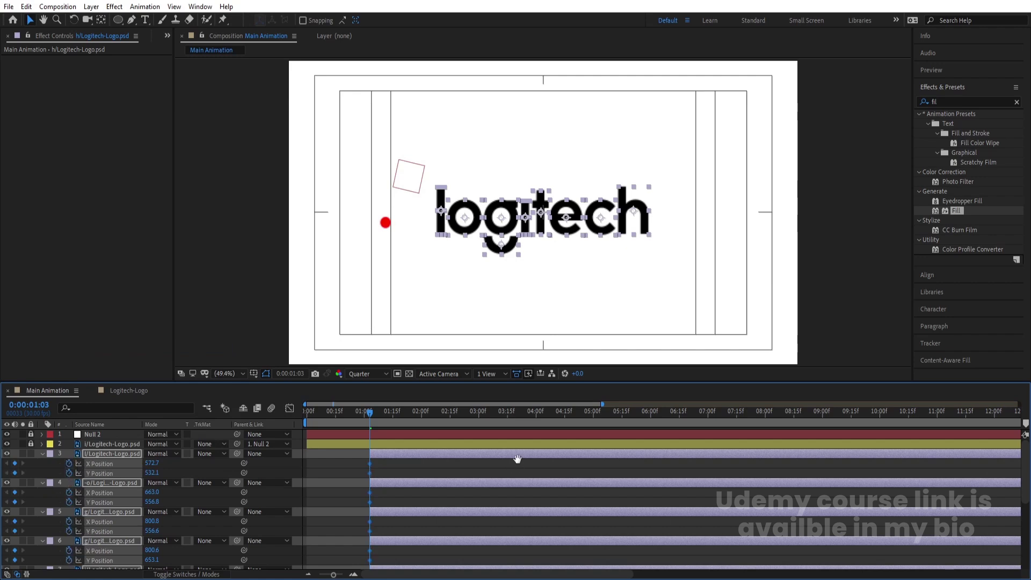
Add X and Y Position keyframes at 0:00:02:11 on all the letters to hold their final places.
{"action": "key", "text": "space"}
{"action": "key", "text": "space"}
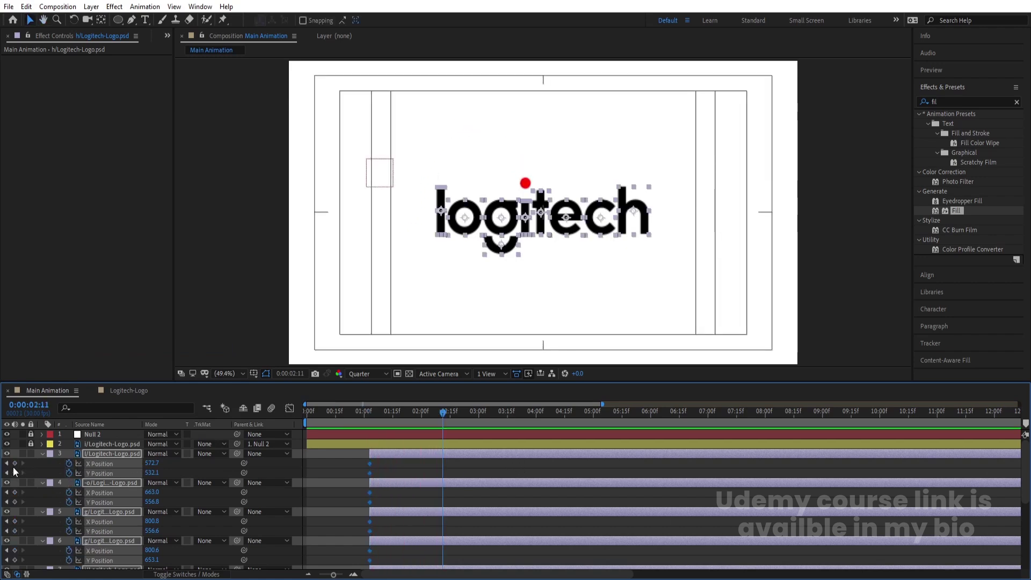
{"action": "left_click", "coordinate": [14, 463]}
Keyframe Scale and Rotation on all the letters at both 0:00:01:03 and 0:00:02:11.
{"action": "key", "text": "j"}
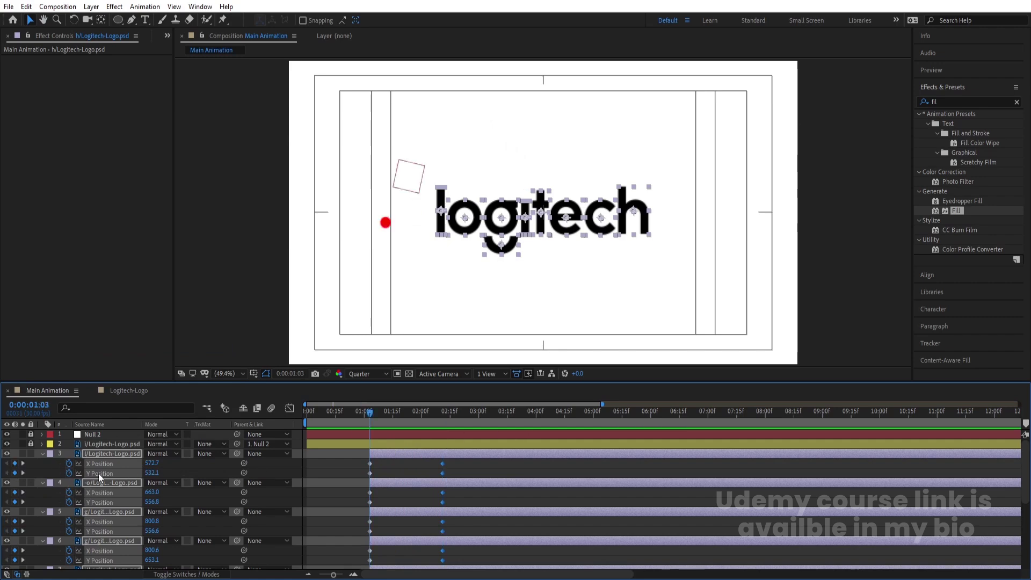
{"action": "key", "text": "s"}
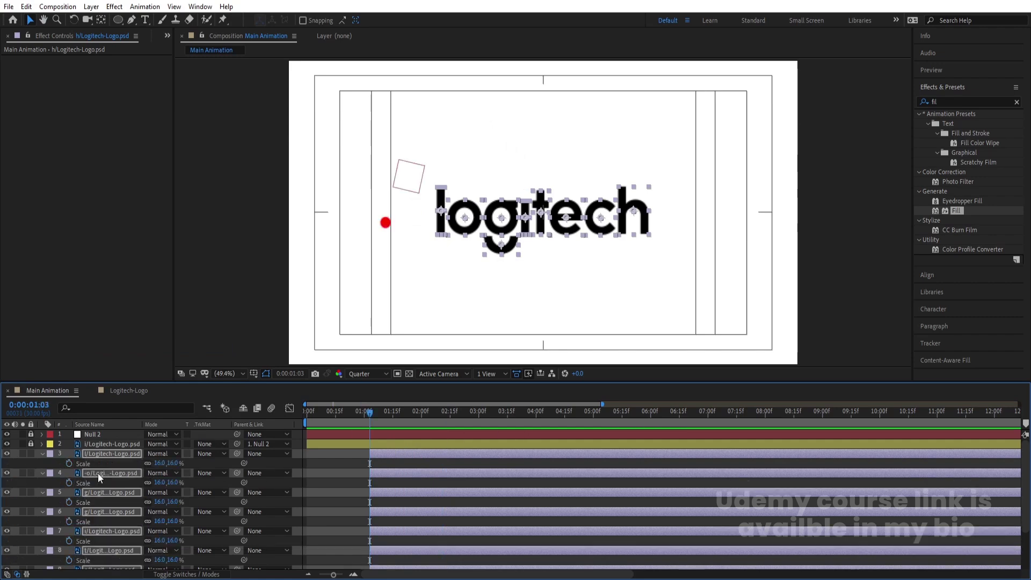
{"action": "key", "text": "r"}
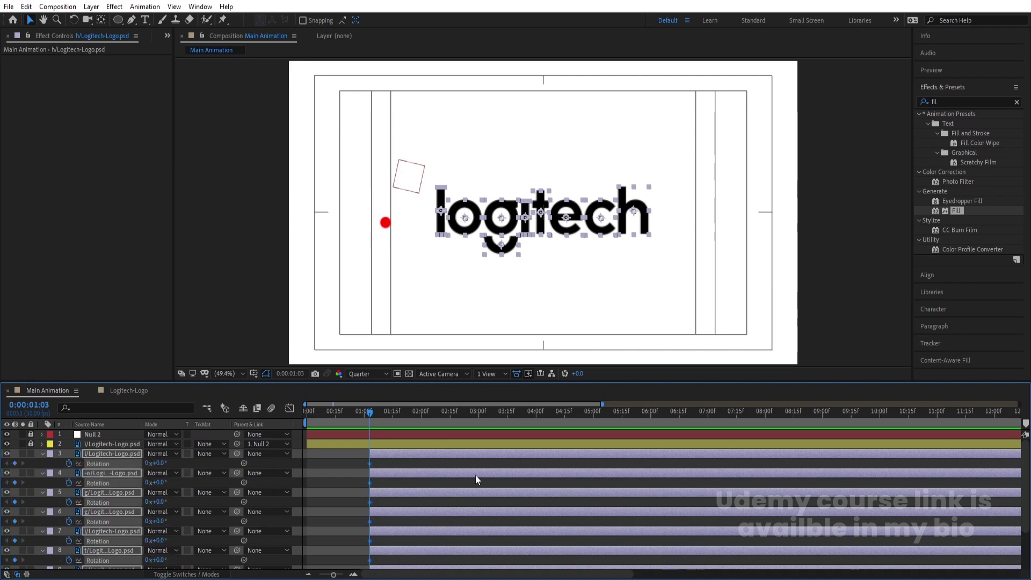
{"action": "key", "text": "u"}
{"action": "key", "text": "k"}
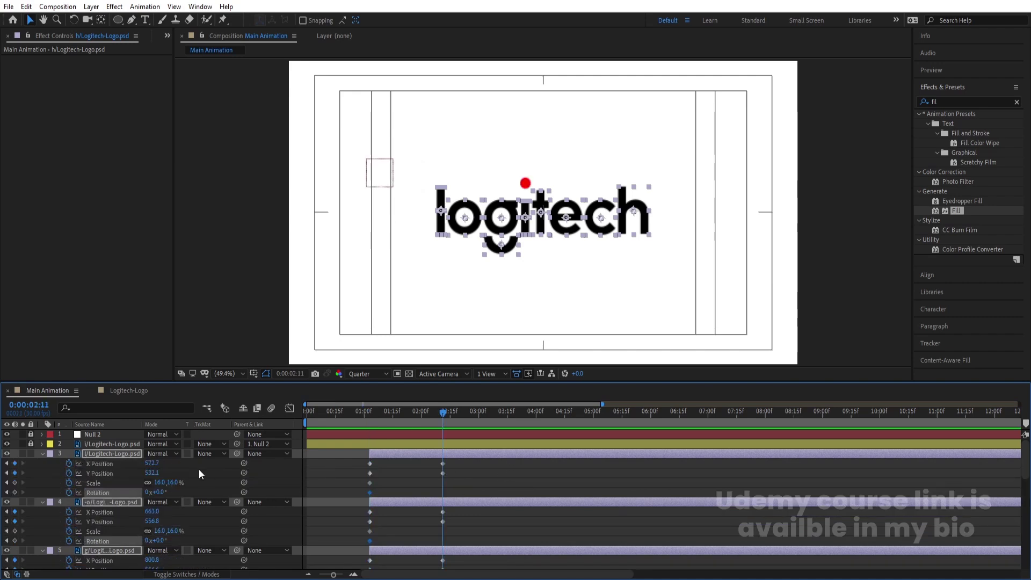
{"action": "left_click", "coordinate": [15, 482]}
{"action": "left_click", "coordinate": [15, 492]}
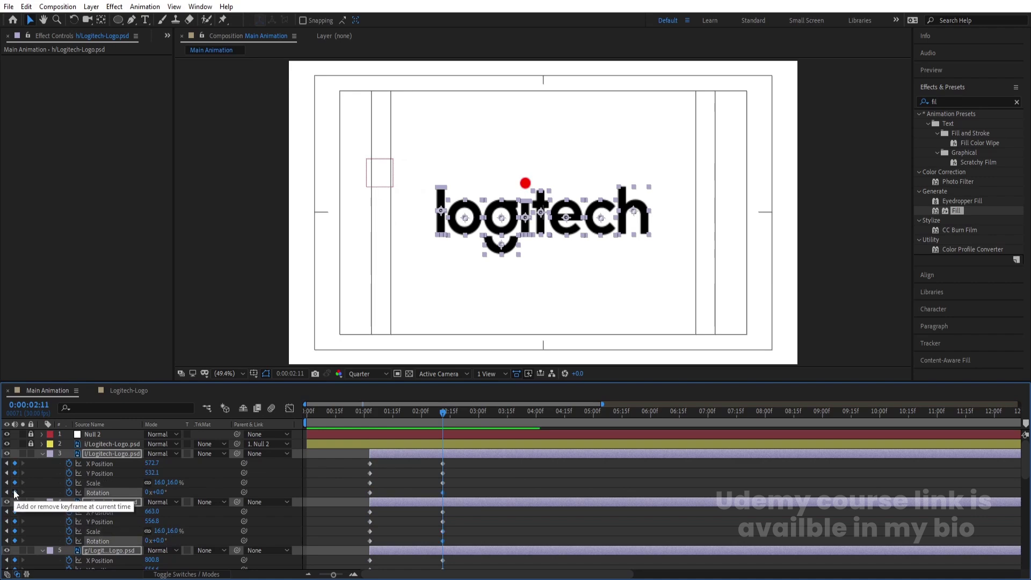
Set the letters' Rotation at 0:00:02:11 to one full turn and scrub through the spin.
{"action": "left_click", "coordinate": [148, 492]}
{"action": "type", "text": "1"}
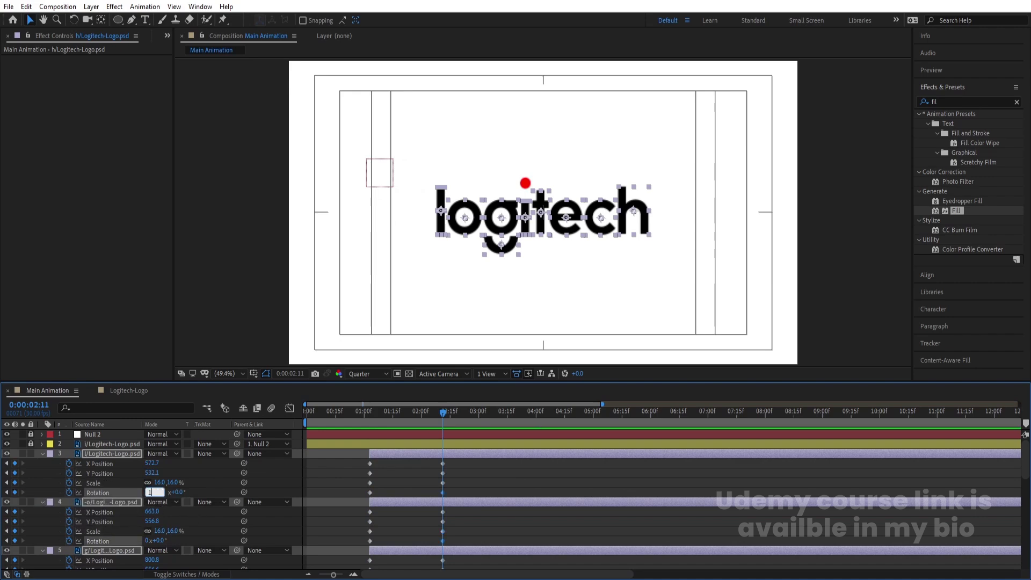
{"action": "key", "text": "Return"}
{"action": "left_click_drag", "start_coordinate": [431, 420], "coordinate": [386, 421]}
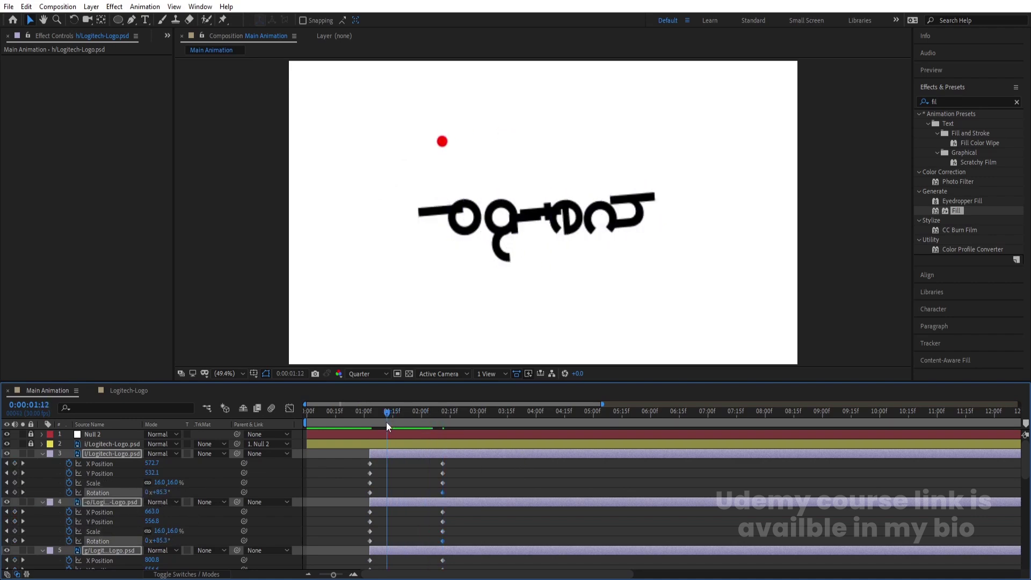
Set the Scale of all the letters to 5% at the 0:00:01:03 keyframe.
{"action": "key", "text": "j"}
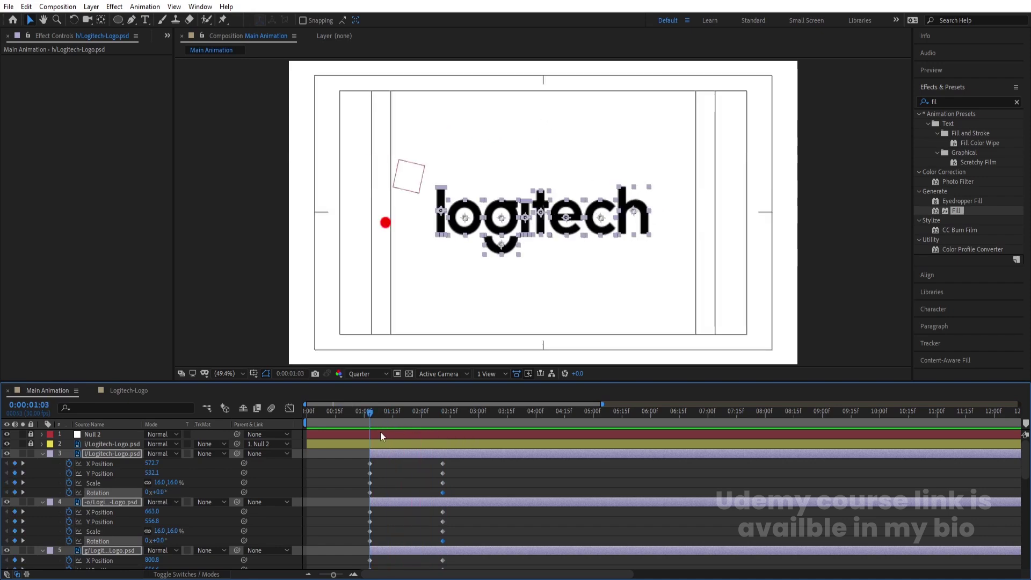
{"action": "left_click", "coordinate": [159, 483]}
{"action": "type", "text": "5"}
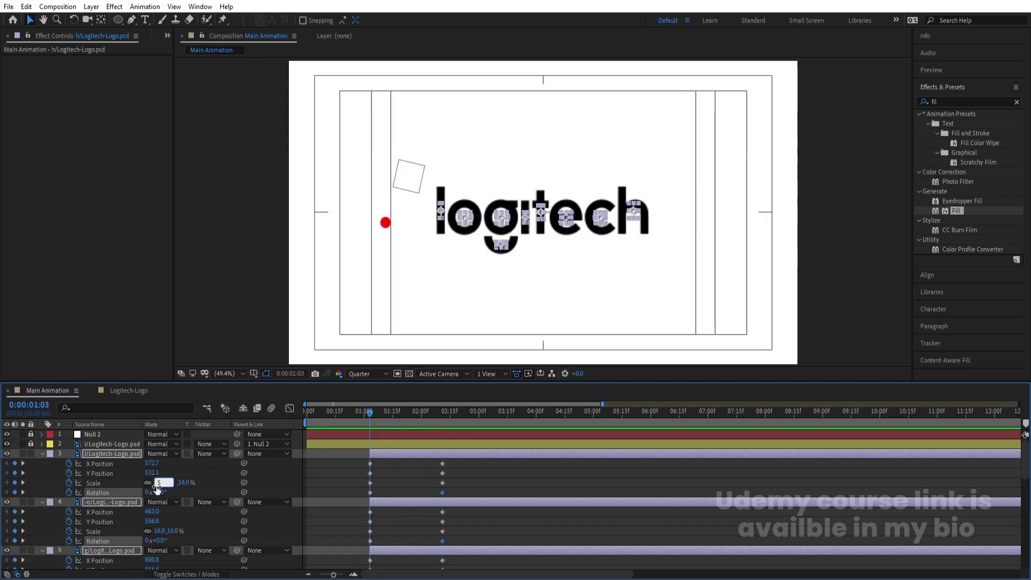
{"action": "key", "text": "Return"}
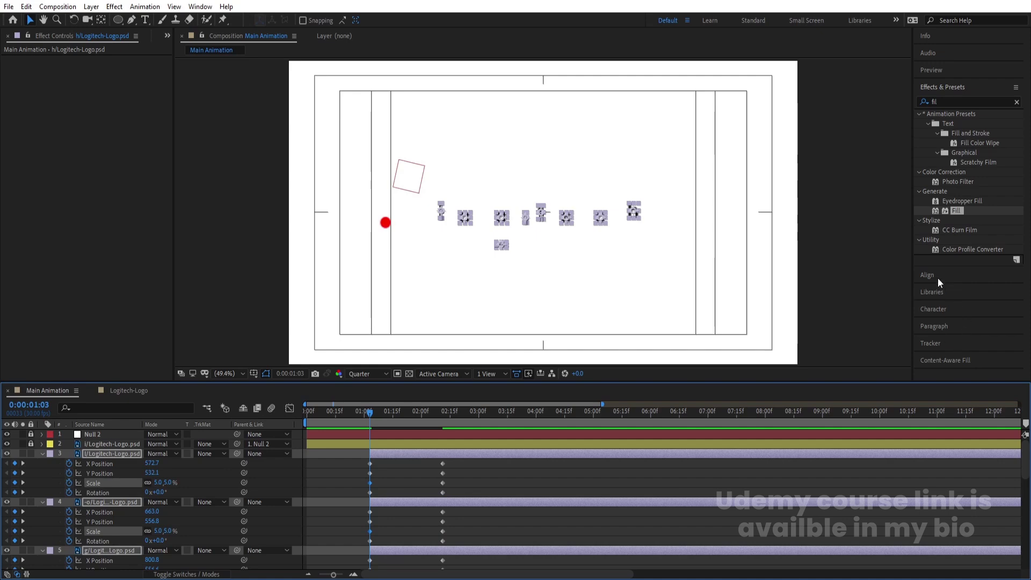
Center-align the letters horizontally and vertically at 0:00:01:03, then move the stack onto the red dot.
{"action": "left_click", "coordinate": [939, 279]}
{"action": "left_click", "coordinate": [944, 133]}
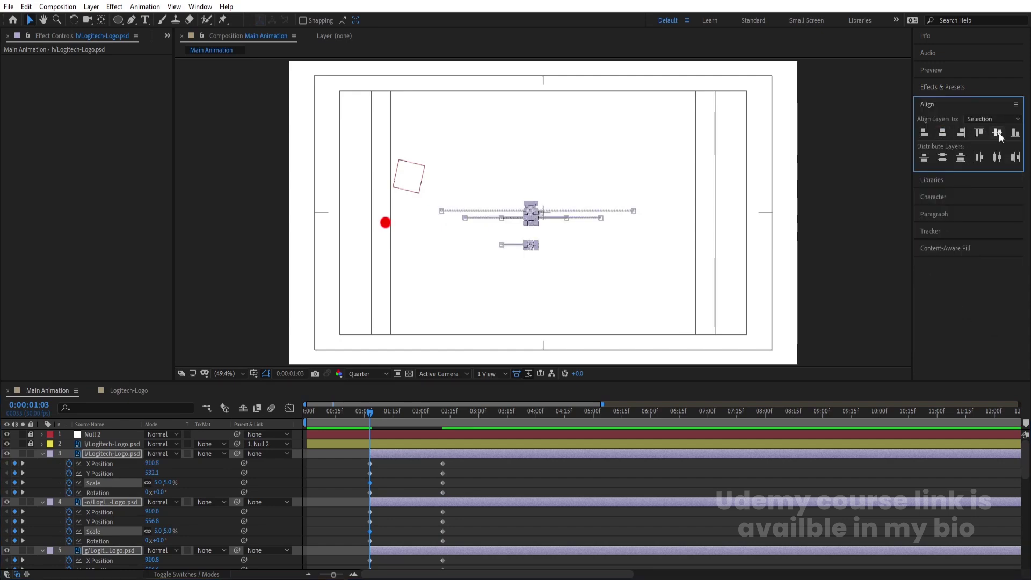
{"action": "left_click", "coordinate": [998, 133]}
{"action": "left_click_drag", "start_coordinate": [533, 221], "coordinate": [388, 225]}
At 0:00:01:23, raise all the letters' Y Position, bringing the l to about 257.8, and preview the arc.
{"action": "left_click_drag", "start_coordinate": [400, 413], "coordinate": [407, 413]}
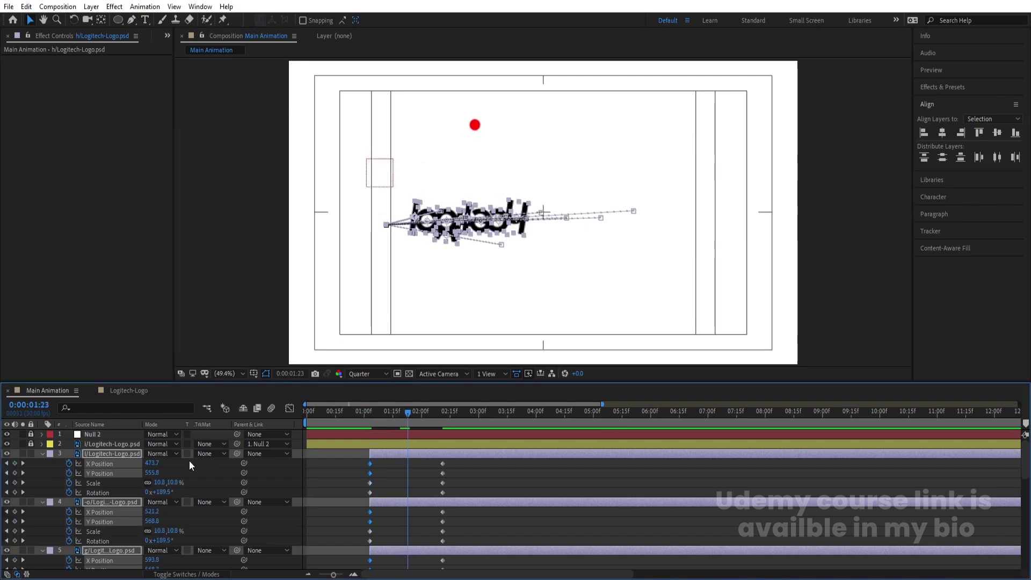
{"action": "left_click_drag", "start_coordinate": [158, 472], "coordinate": [10, 472]}
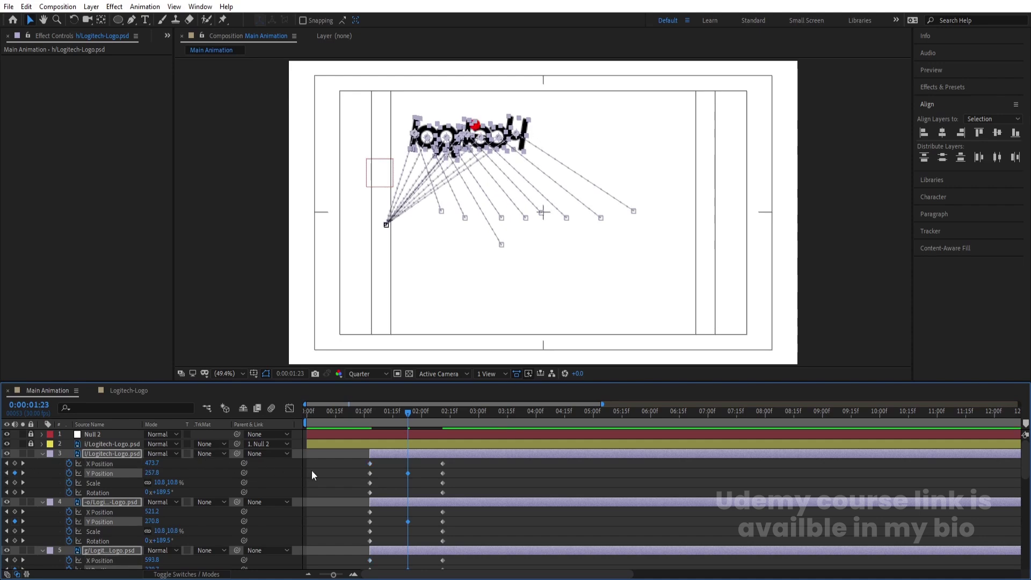
{"action": "key", "text": "j"}
{"action": "key", "text": "space"}
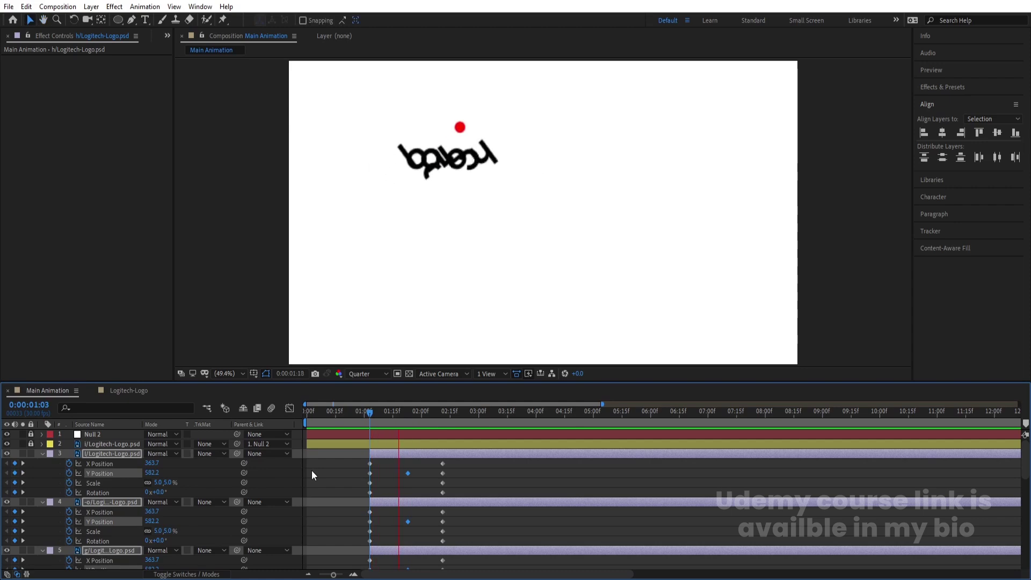
{"action": "key", "text": "space"}
{"action": "key", "text": "j"}
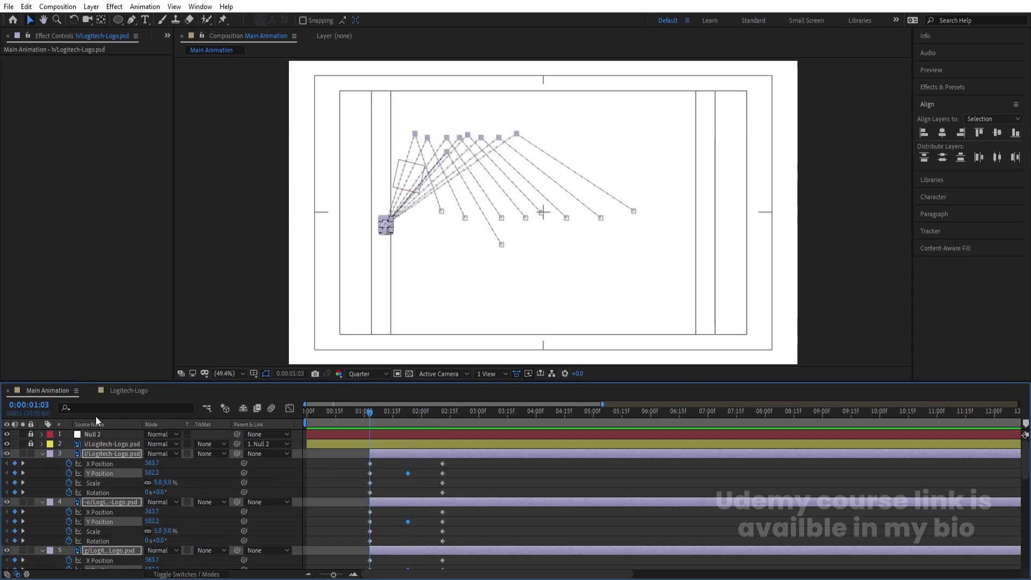
Filter the timeline properties by "y" and apply Easy Ease to every Y Position keyframe of the letters.
{"action": "left_click", "coordinate": [84, 409]}
{"action": "type", "text": "y"}
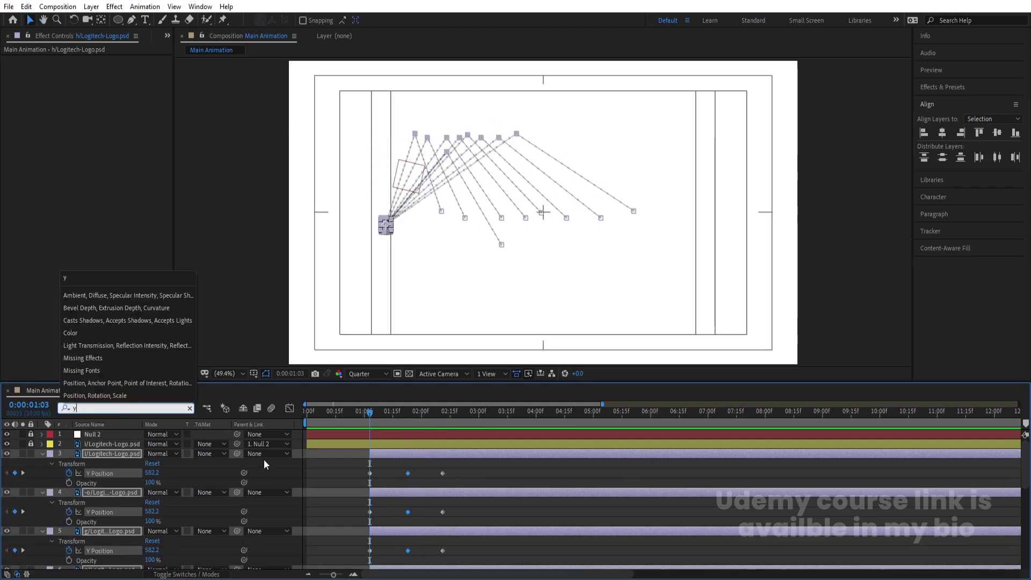
{"action": "left_click", "coordinate": [344, 465]}
{"action": "left_click_drag", "start_coordinate": [345, 465], "coordinate": [508, 569]}
{"action": "key", "text": "F9"}
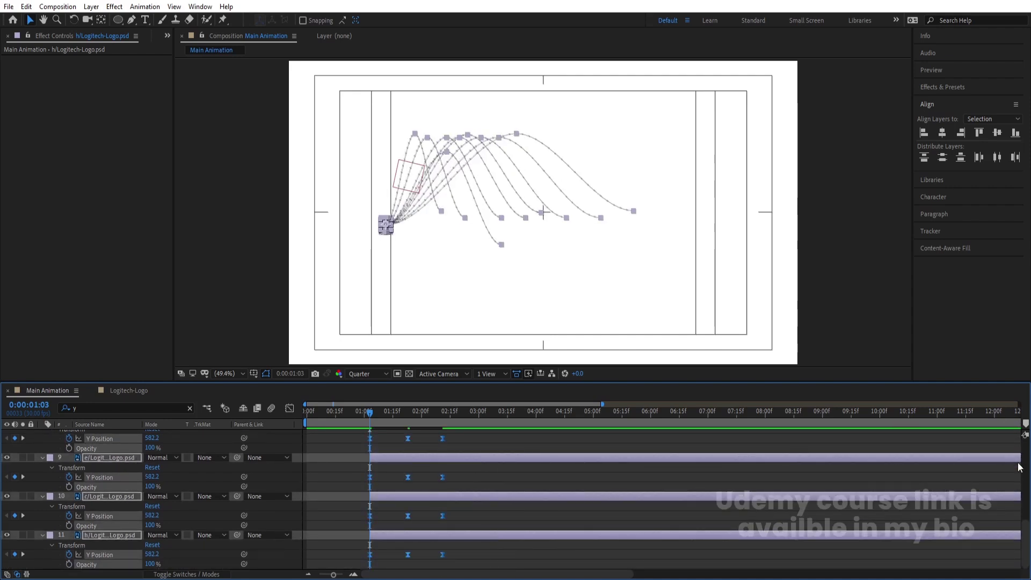
Keyframe a letter bounce in Y Position, raising all letters 60 px at 0:00:02:17 and landing them at about 0:00:02:22.
{"action": "scroll", "coordinate": [1020, 467], "scroll_direction": "up", "scroll_amount": 10}
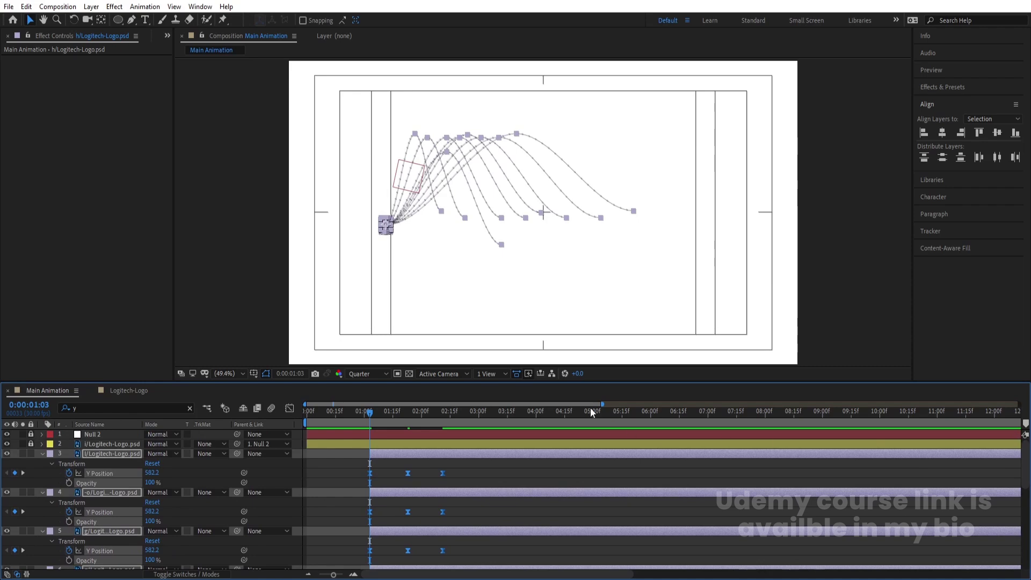
{"action": "key", "text": "="}
{"action": "left_click_drag", "start_coordinate": [516, 418], "coordinate": [538, 420]}
{"action": "left_click", "coordinate": [15, 473]}
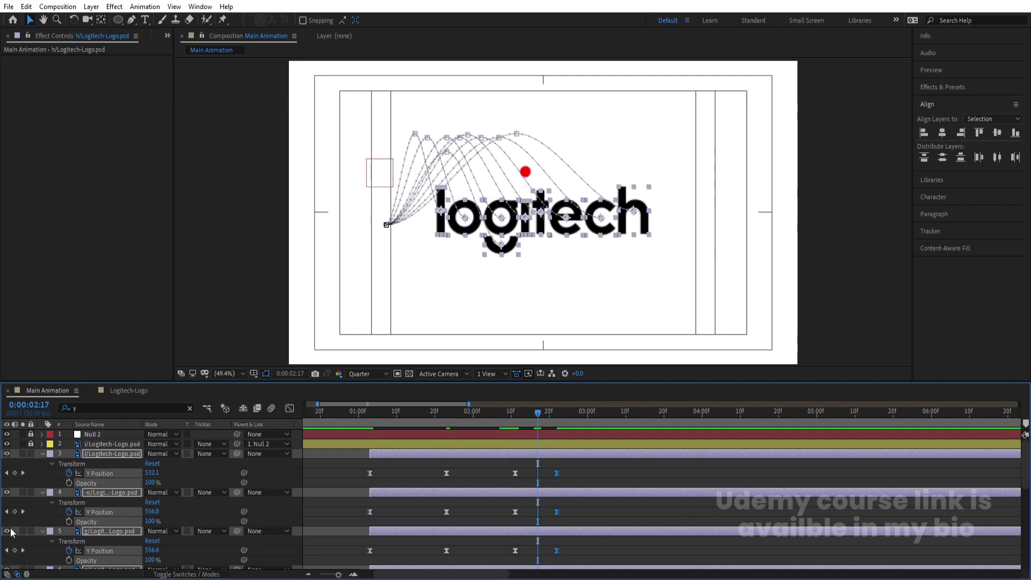
{"action": "left_click_drag", "start_coordinate": [152, 472], "coordinate": [121, 473]}
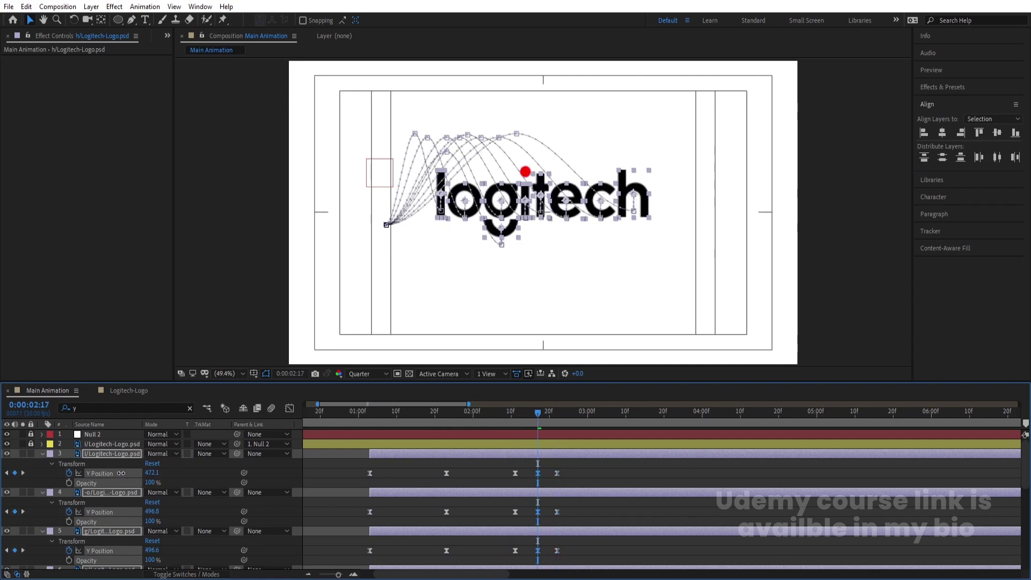
Shape the letters' Y Position speed graph for a fast launch, a long slow ease around the apex and a fast first landing.
{"action": "left_click", "coordinate": [290, 408]}
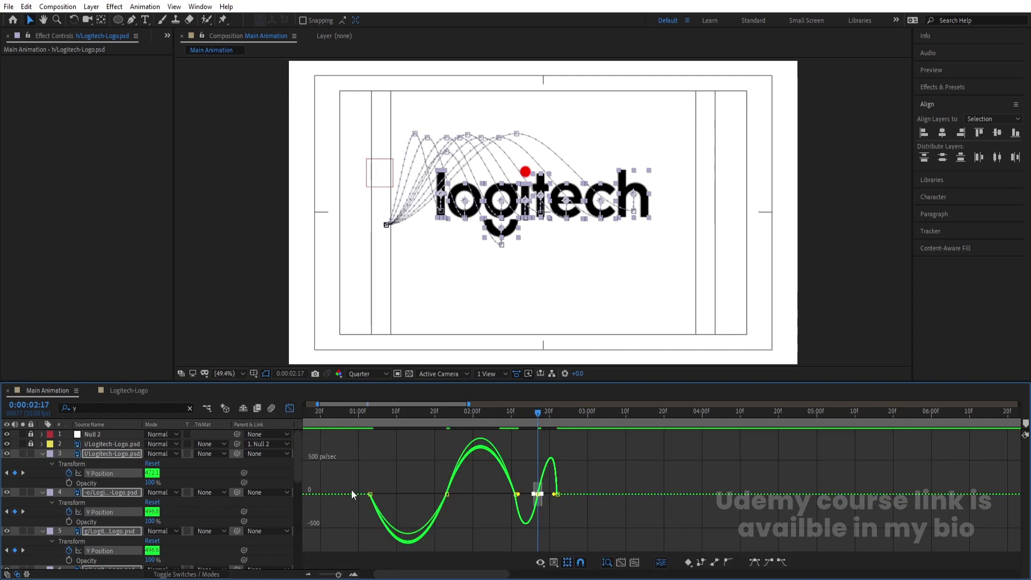
{"action": "left_click_drag", "start_coordinate": [414, 471], "coordinate": [378, 494]}
{"action": "left_click_drag", "start_coordinate": [432, 450], "coordinate": [499, 471]}
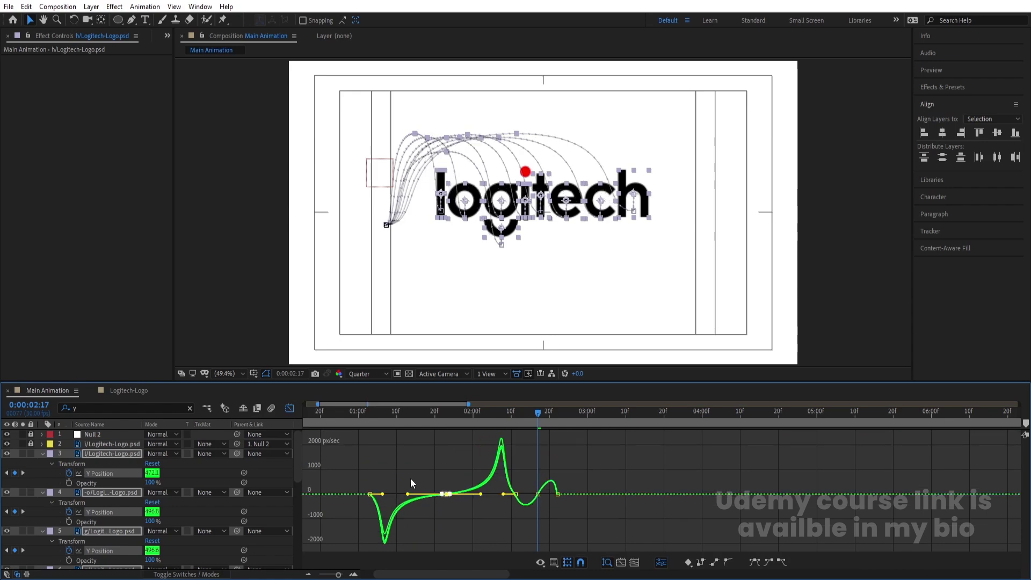
{"action": "left_click_drag", "start_coordinate": [386, 462], "coordinate": [373, 493]}
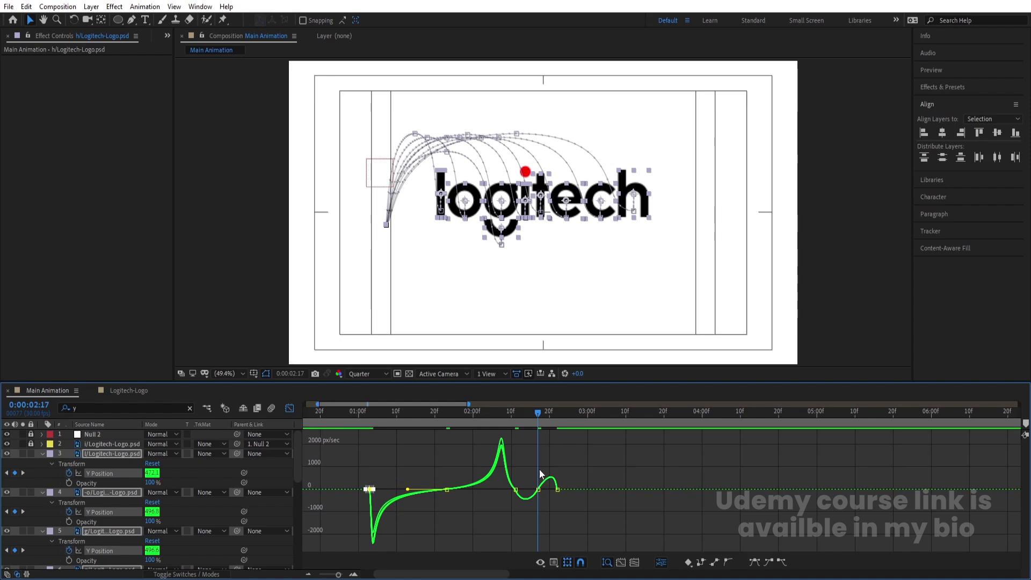
{"action": "left_click_drag", "start_coordinate": [527, 463], "coordinate": [508, 495]}
{"action": "key", "text": "="}
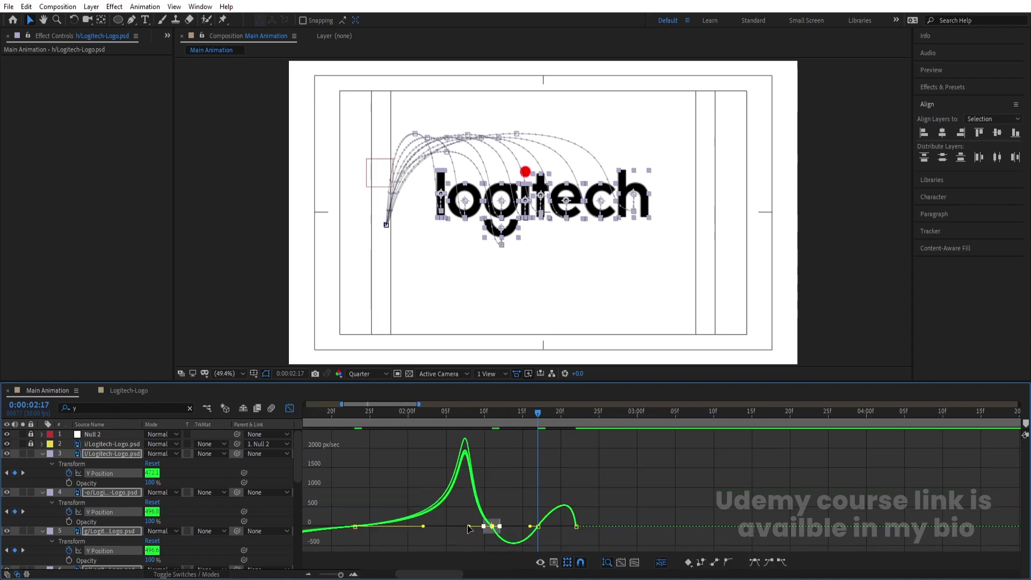
{"action": "left_click_drag", "start_coordinate": [475, 525], "coordinate": [490, 527]}
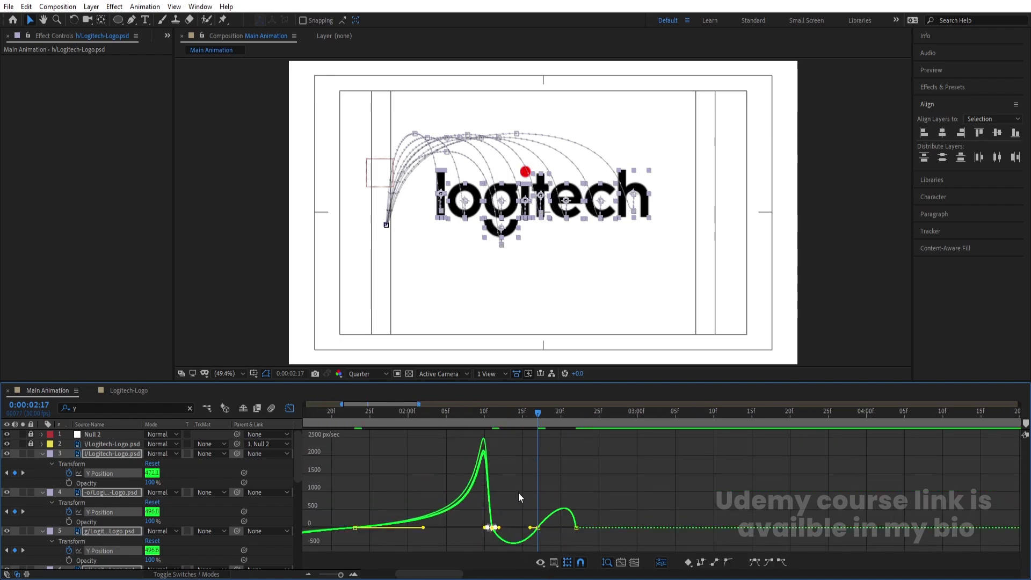
Shape the letters' bounce in the speed graph with a long ease at the 0:00:02:17 peak and short eases at both landings.
{"action": "left_click_drag", "start_coordinate": [512, 456], "coordinate": [616, 562]}
{"action": "key", "text": "F9"}
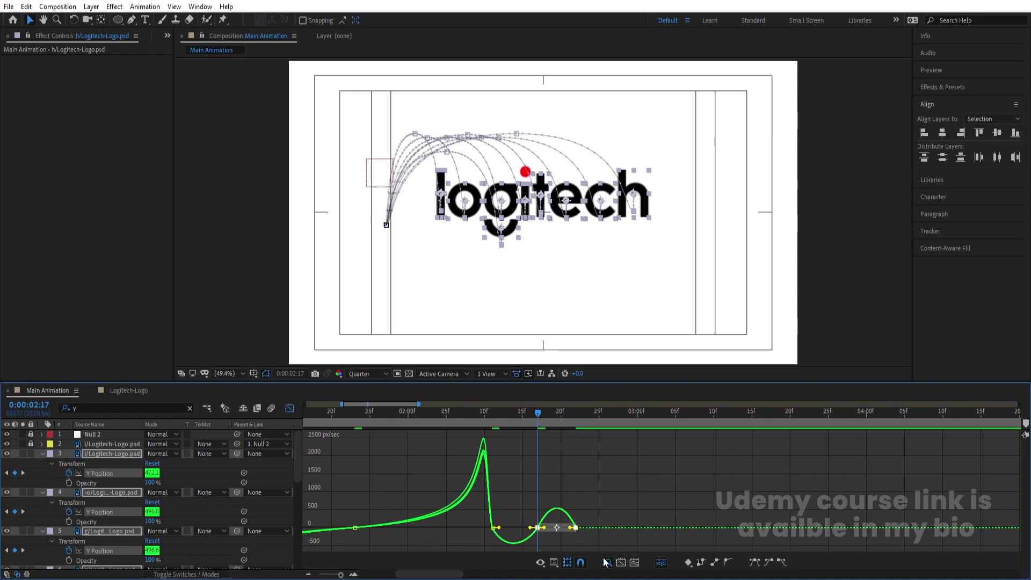
{"action": "left_click_drag", "start_coordinate": [524, 502], "coordinate": [566, 509]}
{"action": "left_click", "coordinate": [547, 507]}
{"action": "key", "text": "ctrl+z"}
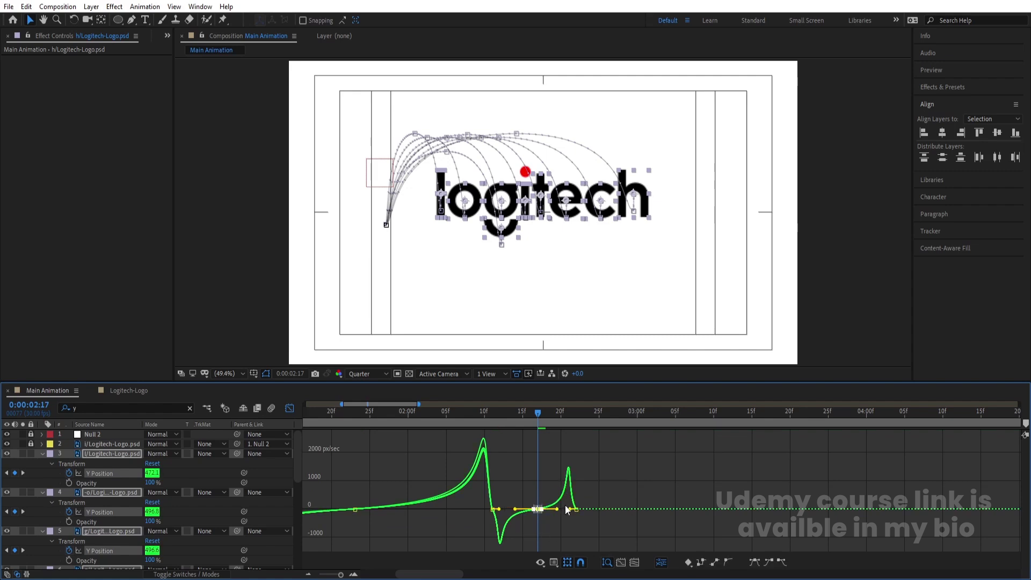
{"action": "left_click_drag", "start_coordinate": [502, 488], "coordinate": [495, 510]}
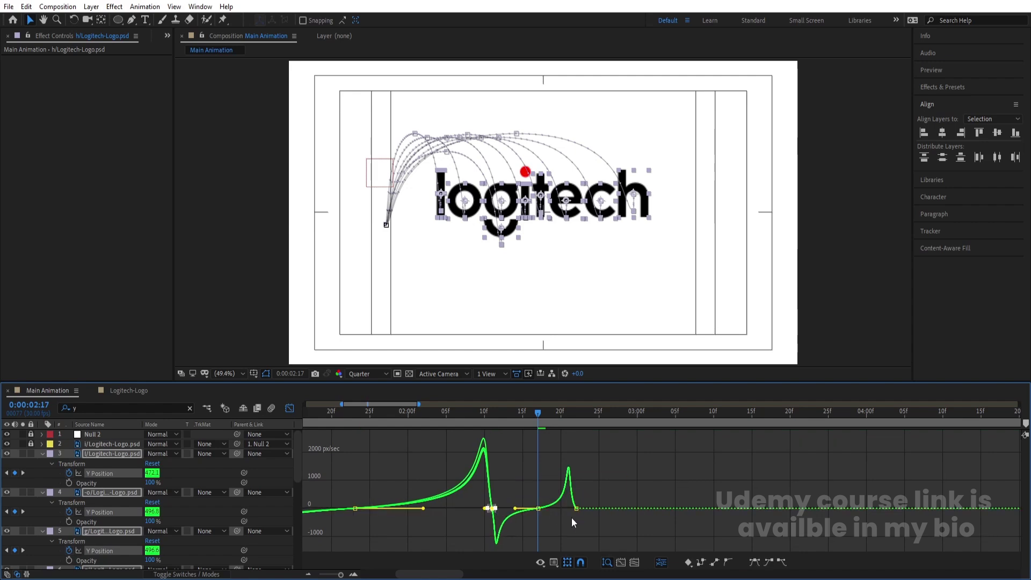
{"action": "left_click_drag", "start_coordinate": [586, 530], "coordinate": [574, 509]}
{"action": "key", "text": "minus"}
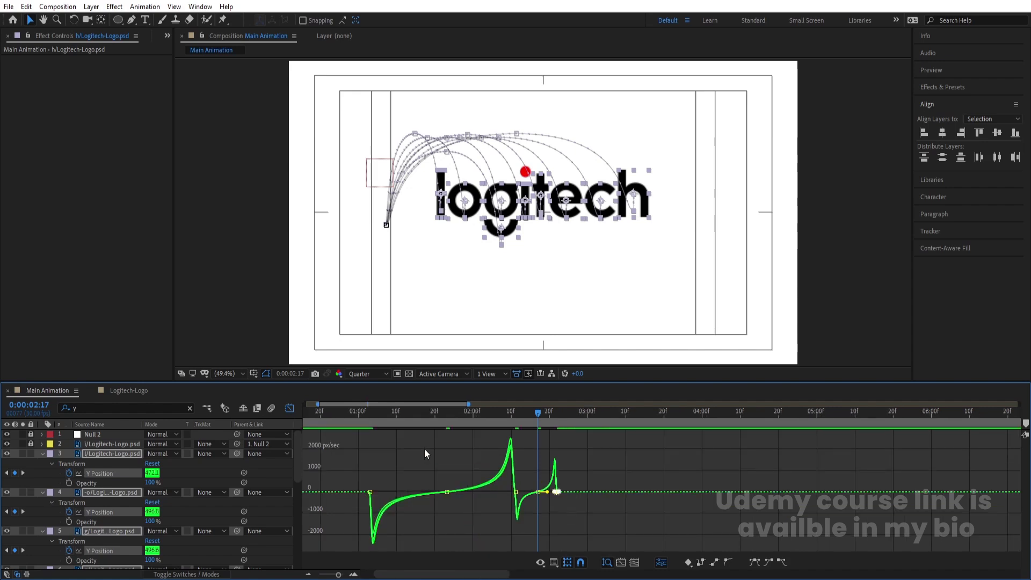
Close the graph editor and preview the letter animation from 0:00:01:02, then from the start of the composition.
{"action": "left_click", "coordinate": [367, 414]}
{"action": "left_click", "coordinate": [291, 412]}
{"action": "key", "text": "space"}
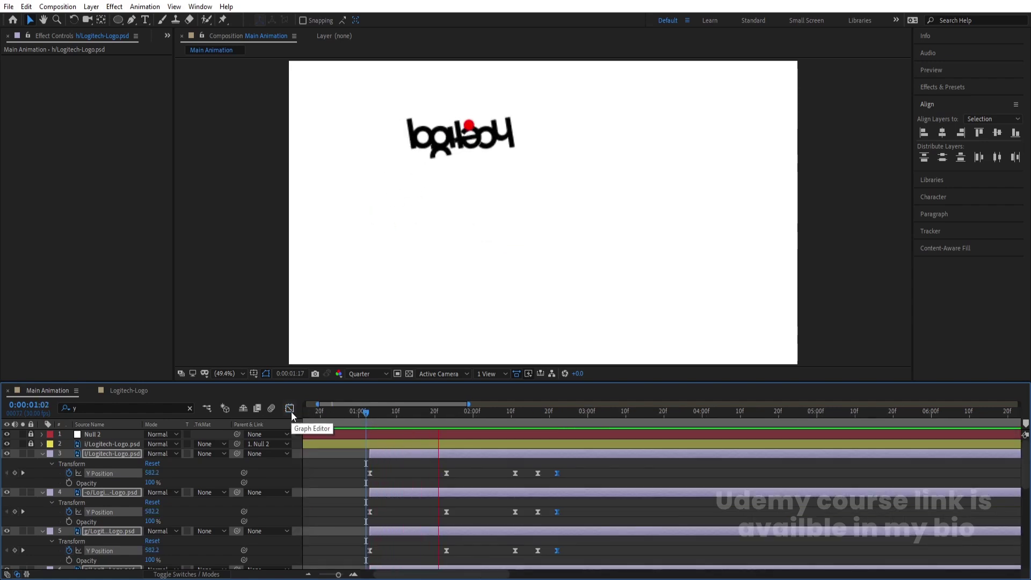
{"action": "key", "text": "space"}
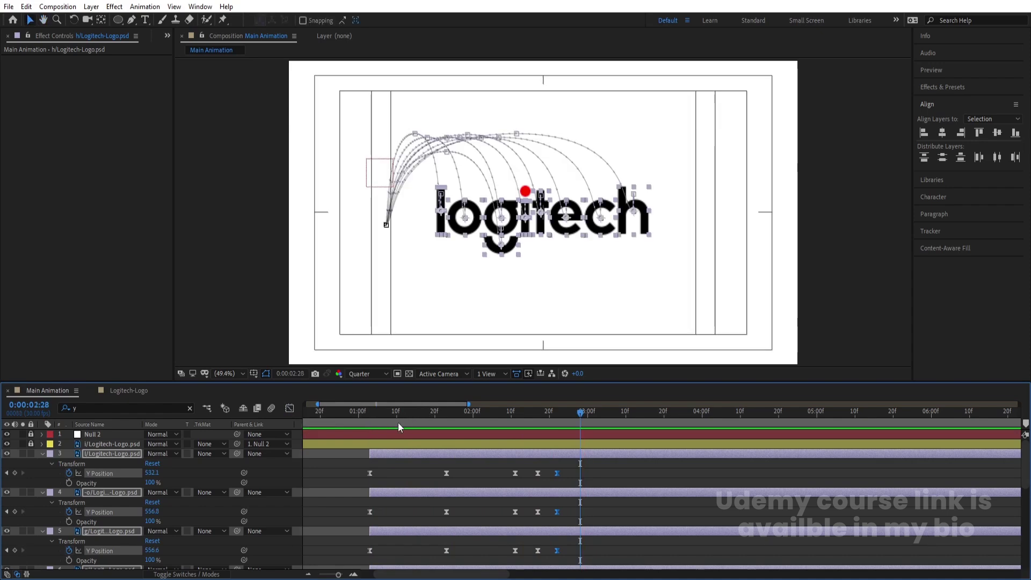
{"action": "key", "text": "Home"}
{"action": "key", "text": "space"}
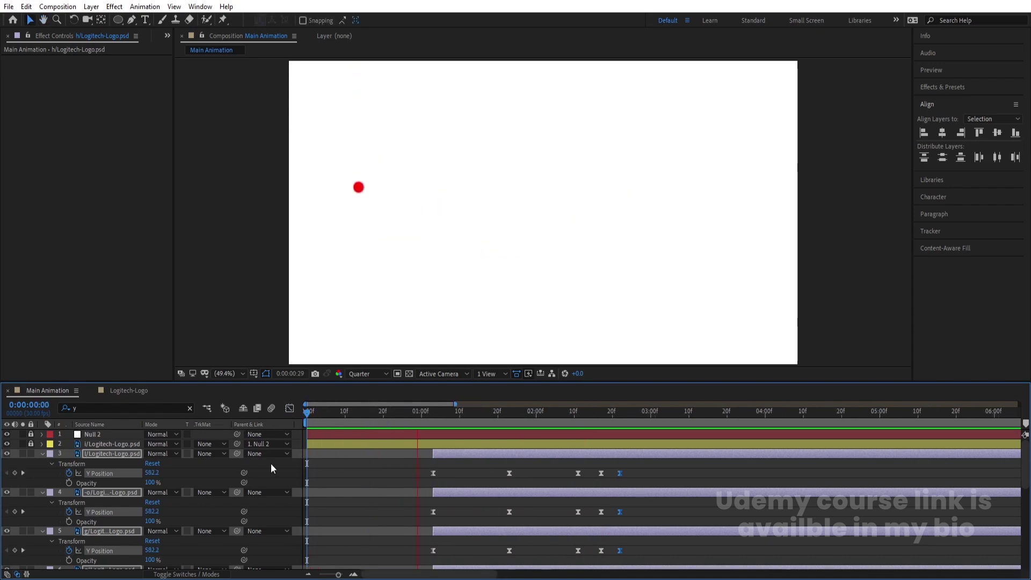
{"action": "key", "text": "space"}
Stagger the letter layers after 0:00:01:03, delaying the c layer by one frame and the e layer by two frames.
{"action": "left_click_drag", "start_coordinate": [445, 420], "coordinate": [432, 417]}
{"action": "scroll", "coordinate": [537, 500], "scroll_direction": "down", "scroll_amount": 5}
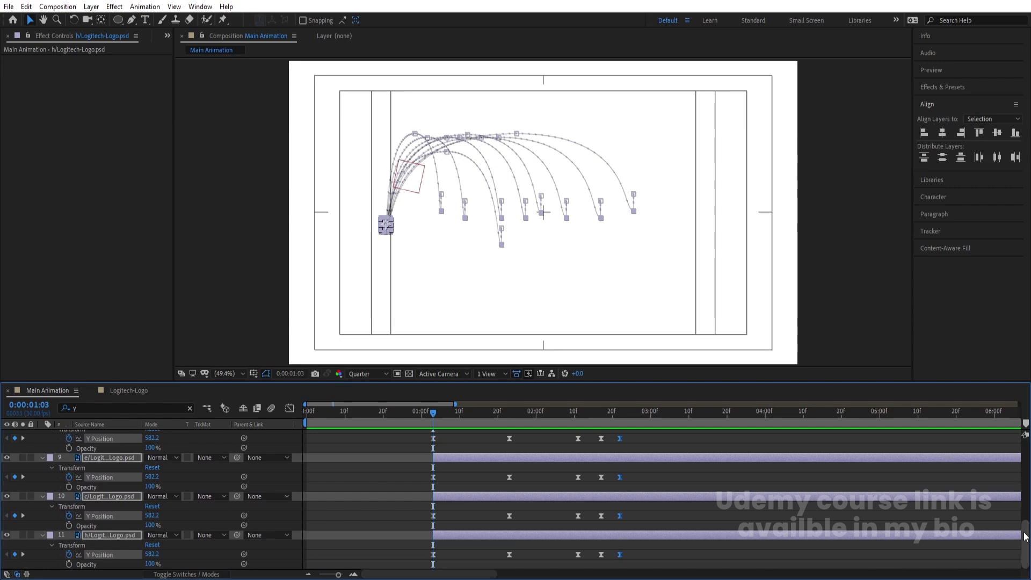
{"action": "key", "text": "Page_Down"}
{"action": "left_click", "coordinate": [448, 498]}
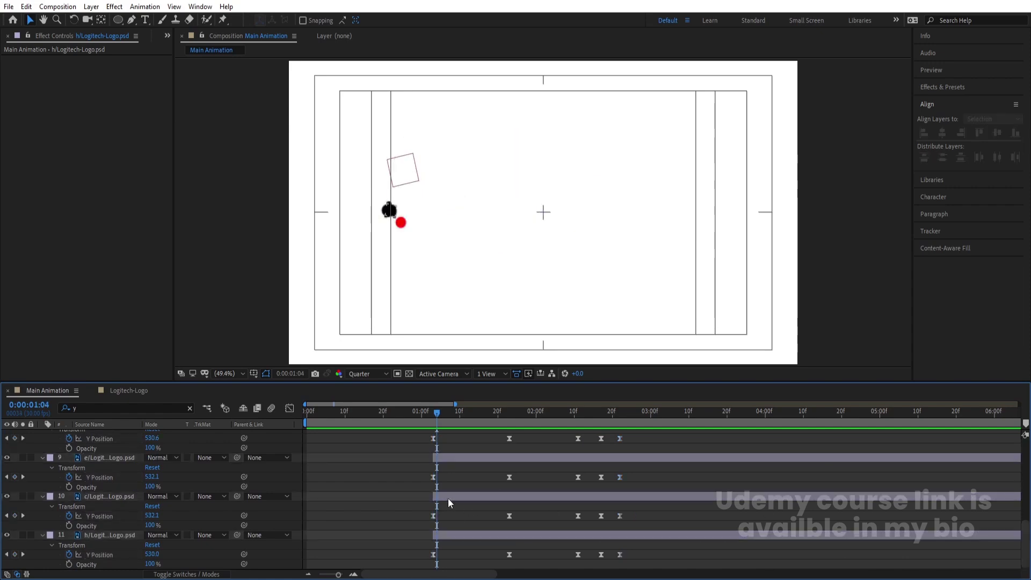
{"action": "key", "text": "alt+Page_Down"}
{"action": "key", "text": "Page_Down"}
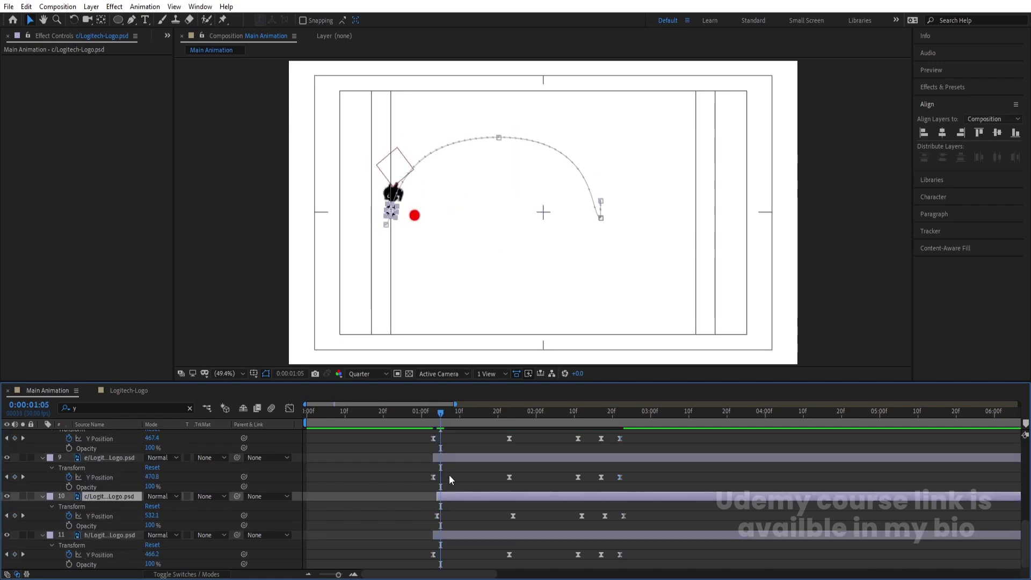
{"action": "left_click", "coordinate": [447, 459]}
{"action": "key", "text": "alt+Page_Down"}
{"action": "key", "text": "alt+Page_Down"}
{"action": "key", "text": "Page_Down"}
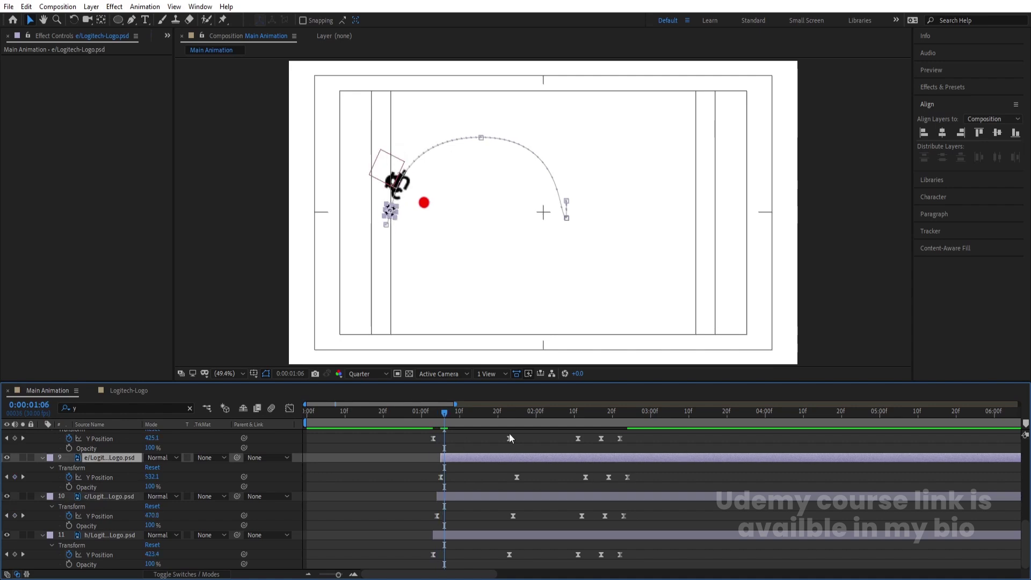
Delay the t layer by three frames to start at 0:00:01:06, then clear the property filter and collapse all layers.
{"action": "scroll", "coordinate": [1024, 532], "scroll_direction": "up", "scroll_amount": 5}
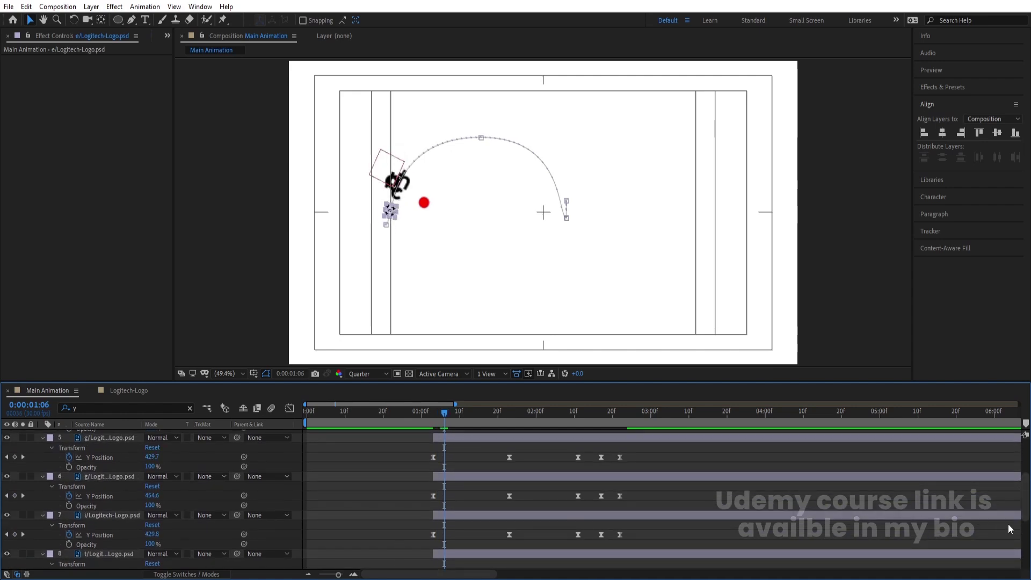
{"action": "scroll", "coordinate": [1024, 510], "scroll_direction": "down", "scroll_amount": 3}
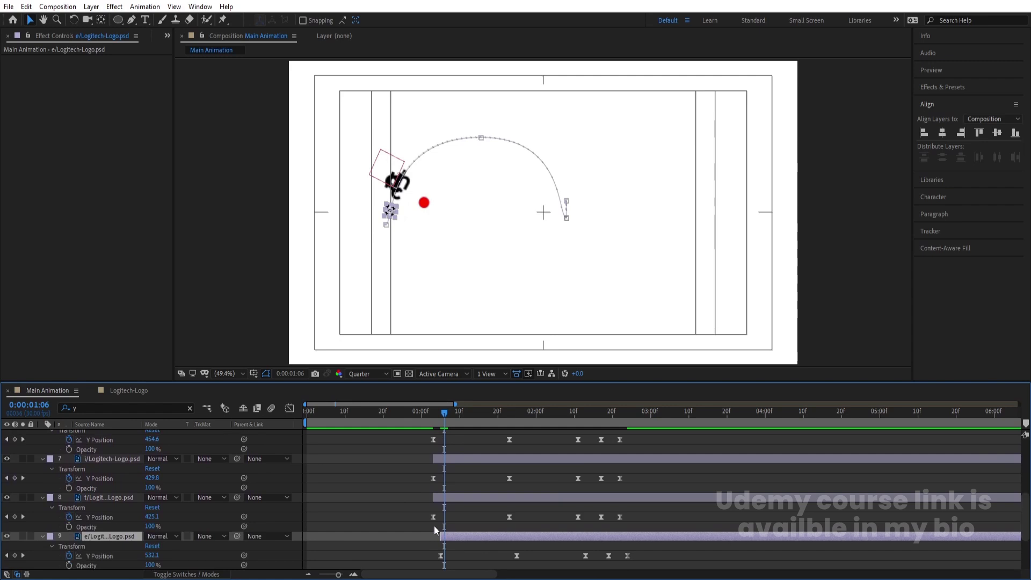
{"action": "left_click", "coordinate": [453, 498]}
{"action": "key", "text": "alt+Page_Down"}
{"action": "key", "text": "alt+Page_Down"}
{"action": "key", "text": "alt+Page_Down"}
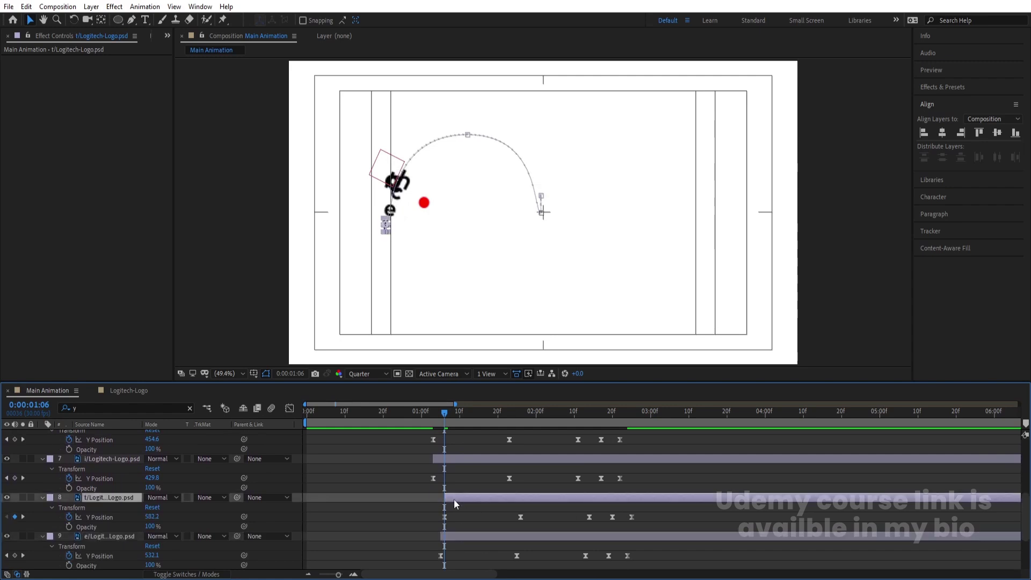
{"action": "left_click", "coordinate": [482, 476]}
{"action": "key", "text": "u"}
{"action": "key", "text": "u"}
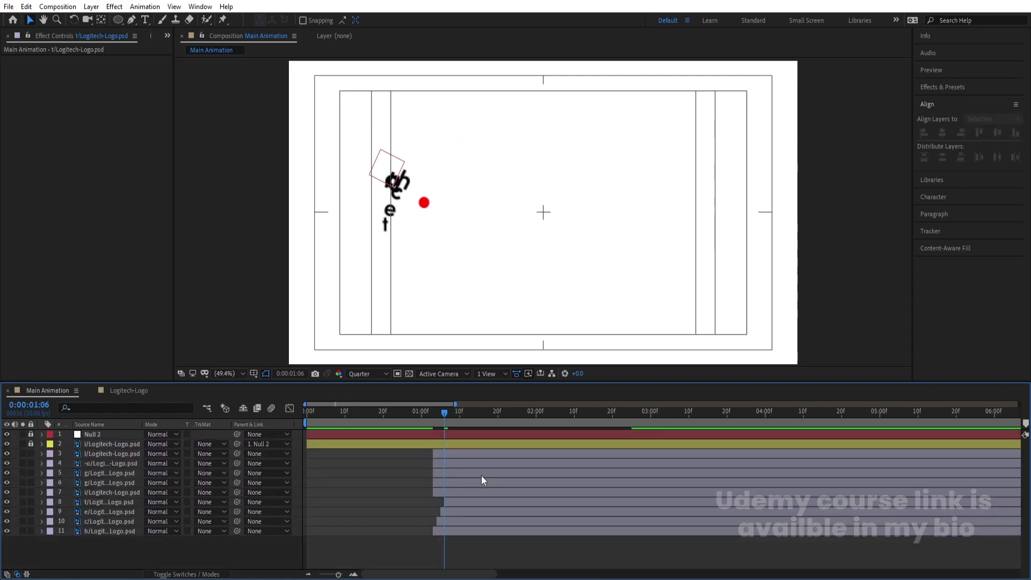
Start the i layer at 0:00:01:07, the g's lower curve at 0:00:01:08 and the upper g layer at 0:00:01:09.
{"action": "key", "text": "Page_Down"}
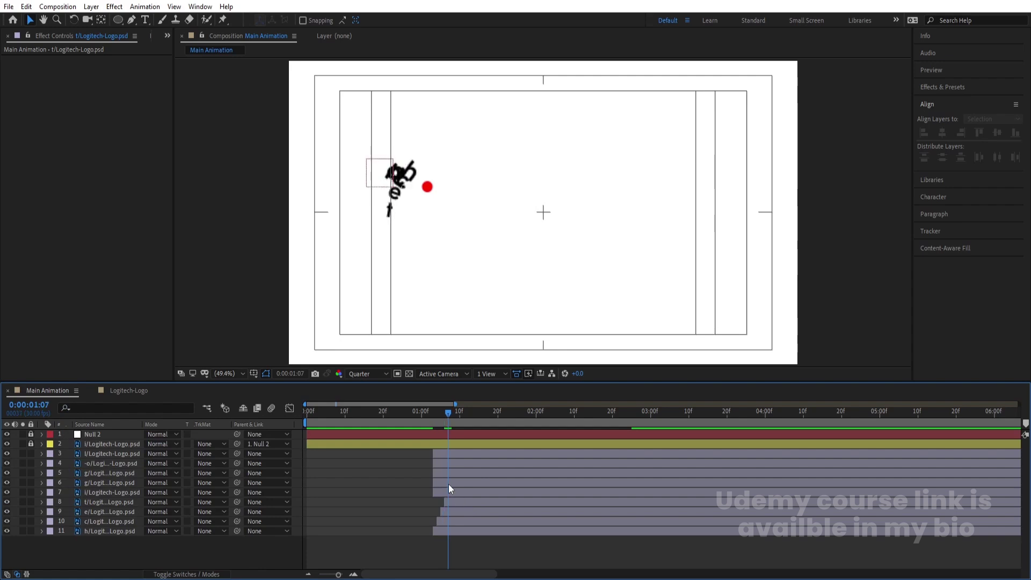
{"action": "left_click", "coordinate": [459, 493]}
{"action": "key", "text": "bracketleft"}
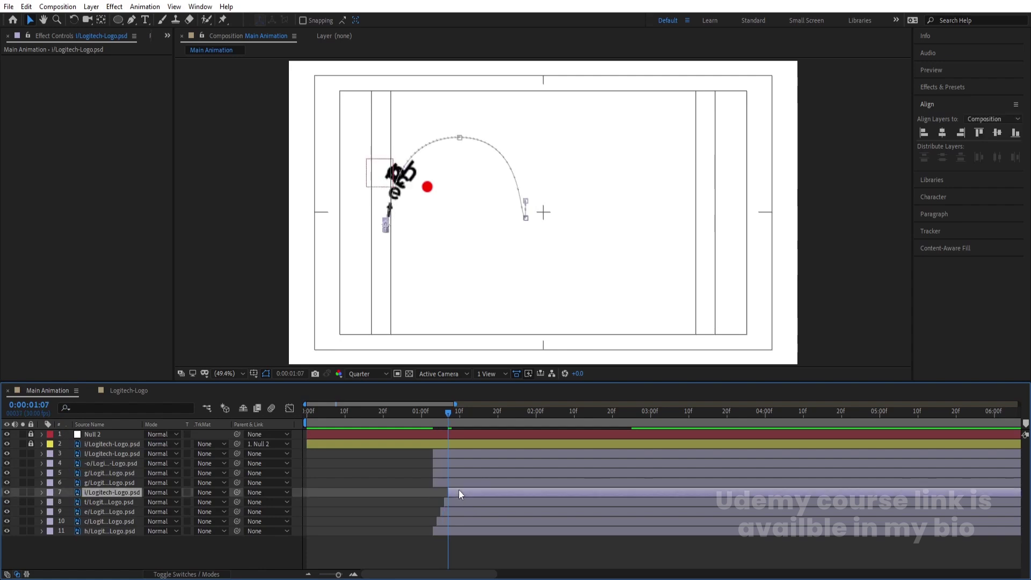
{"action": "key", "text": "Page_Down"}
{"action": "key", "text": "F2"}
{"action": "left_click", "coordinate": [466, 483]}
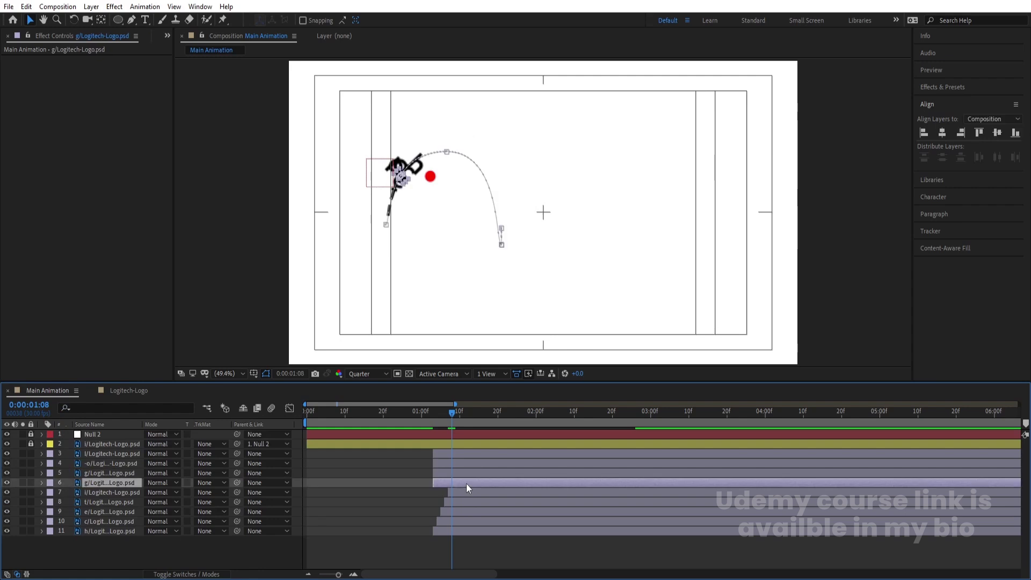
{"action": "key", "text": "bracketleft"}
{"action": "key", "text": "Page_Down"}
{"action": "left_click", "coordinate": [466, 474]}
{"action": "key", "text": "bracketleft"}
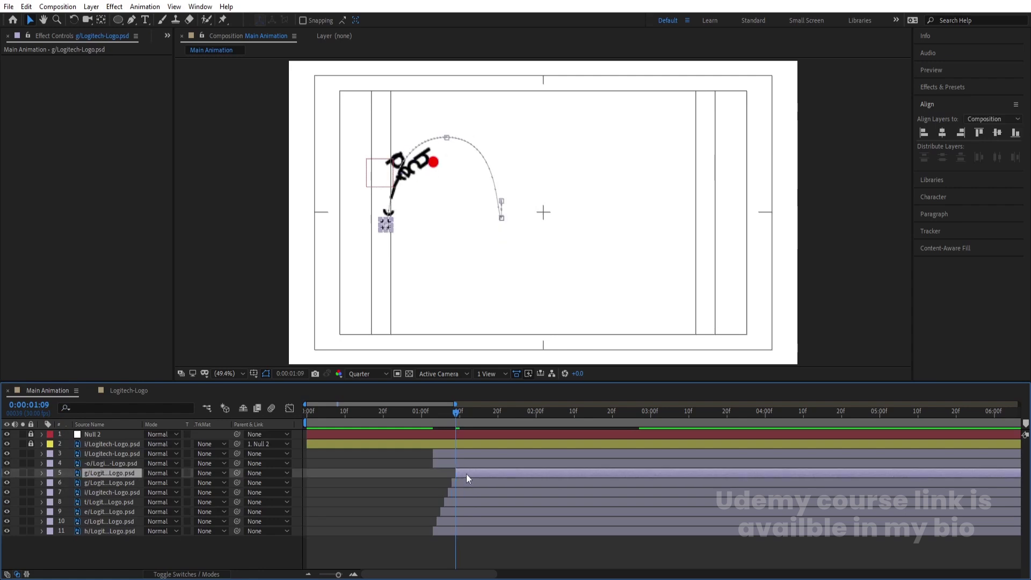
Start the o layer at 0:00:01:10 and the l layer at 0:00:01:11, then preview the staggered letters.
{"action": "key", "text": "Page_Down"}
{"action": "left_click", "coordinate": [466, 464]}
{"action": "key", "text": "bracketleft"}
{"action": "key", "text": "Page_Down"}
{"action": "left_click", "coordinate": [474, 454]}
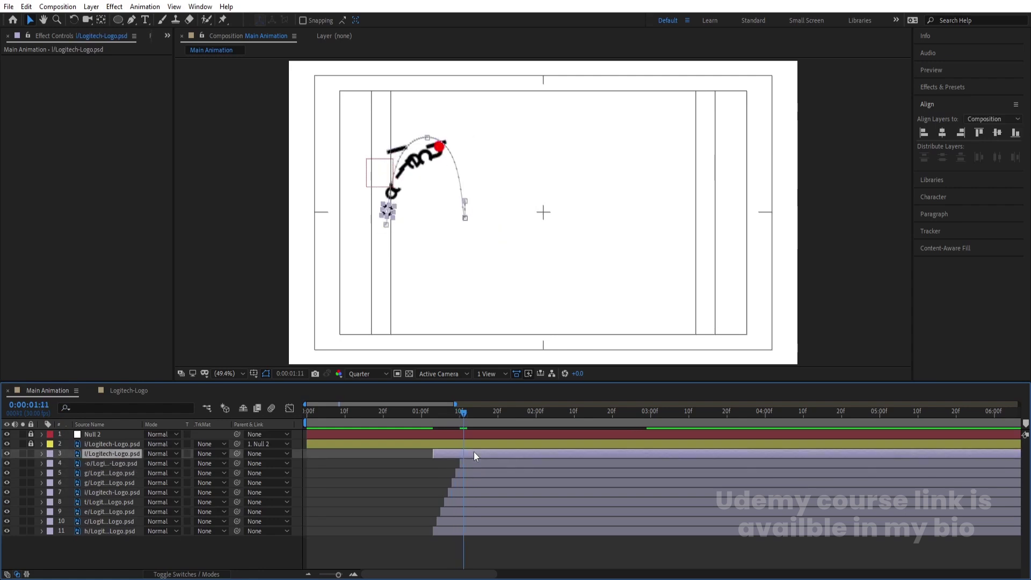
{"action": "key", "text": "bracketleft"}
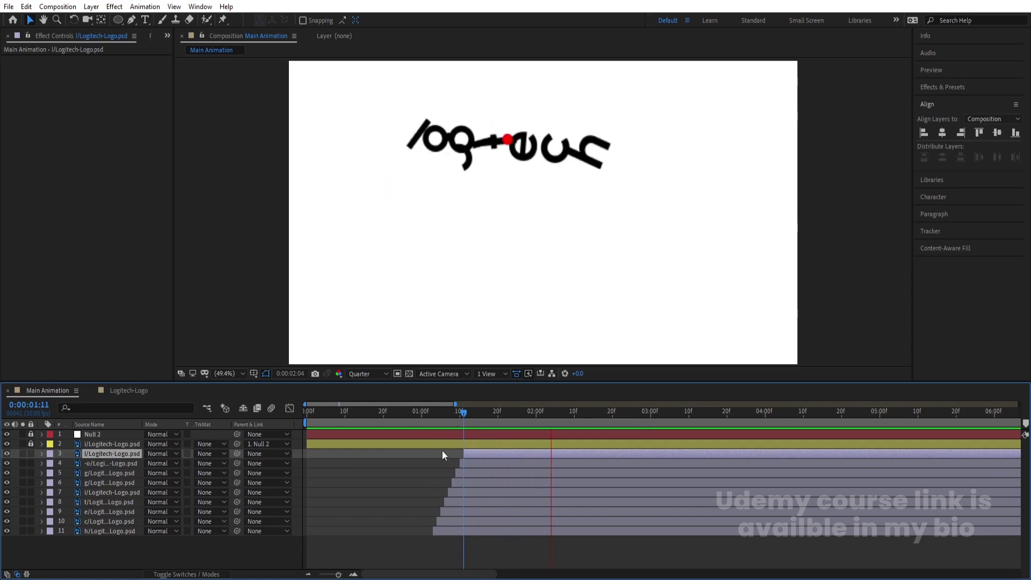
{"action": "left_click_drag", "start_coordinate": [438, 423], "coordinate": [361, 426]}
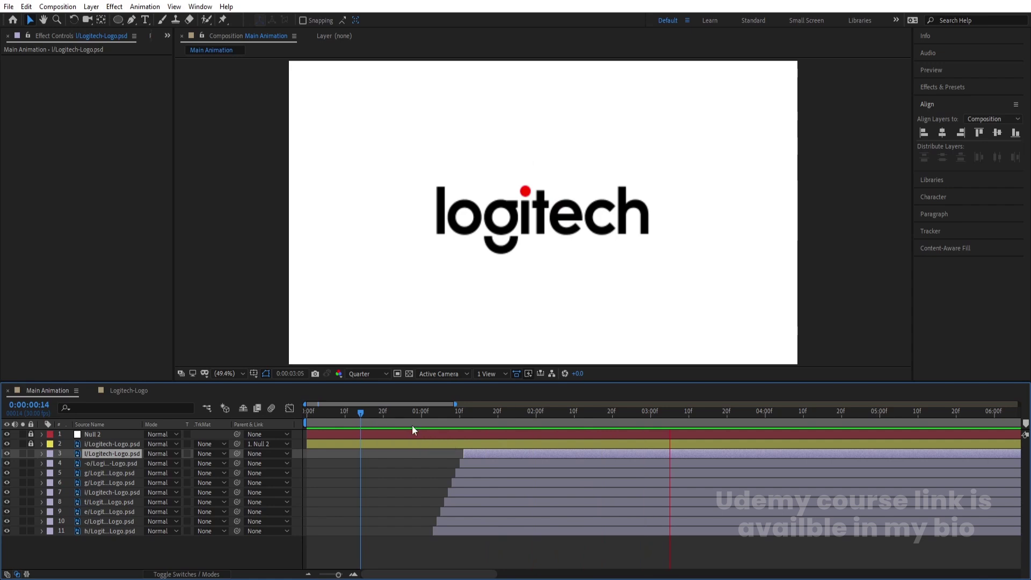
{"action": "key", "text": "space"}
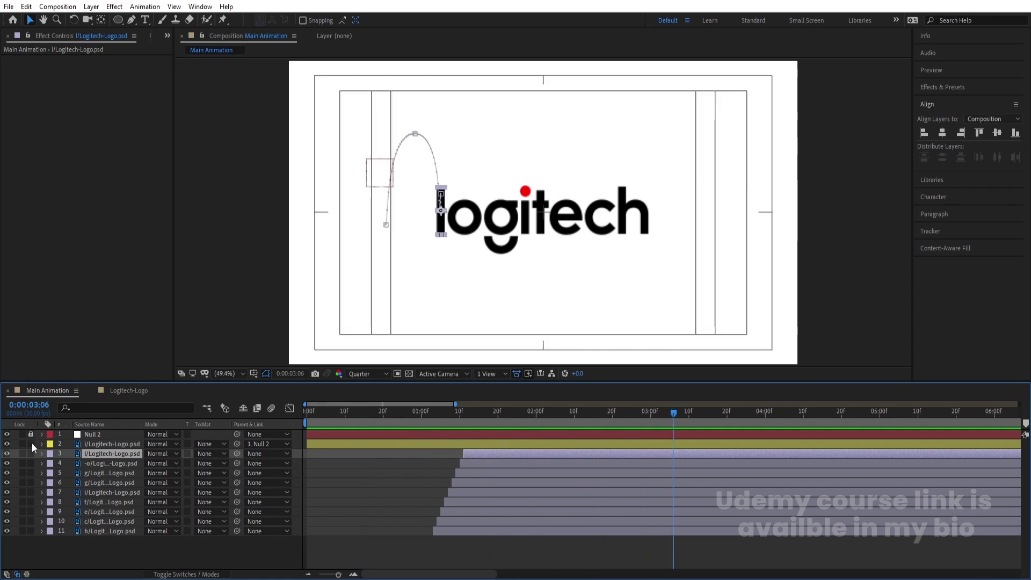
Reveal the red dot layer's keyframes and stretch those from 0:00:01:07 onward so the last lands at about 0:00:03:13.
{"action": "left_click", "coordinate": [114, 444]}
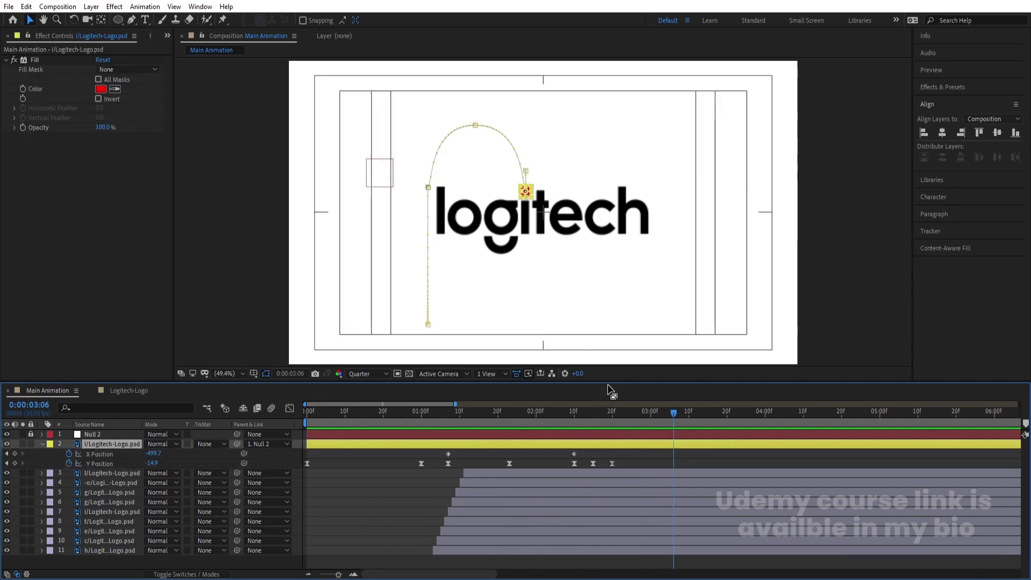
{"action": "key", "text": "u"}
{"action": "left_click_drag", "start_coordinate": [443, 450], "coordinate": [701, 465]}
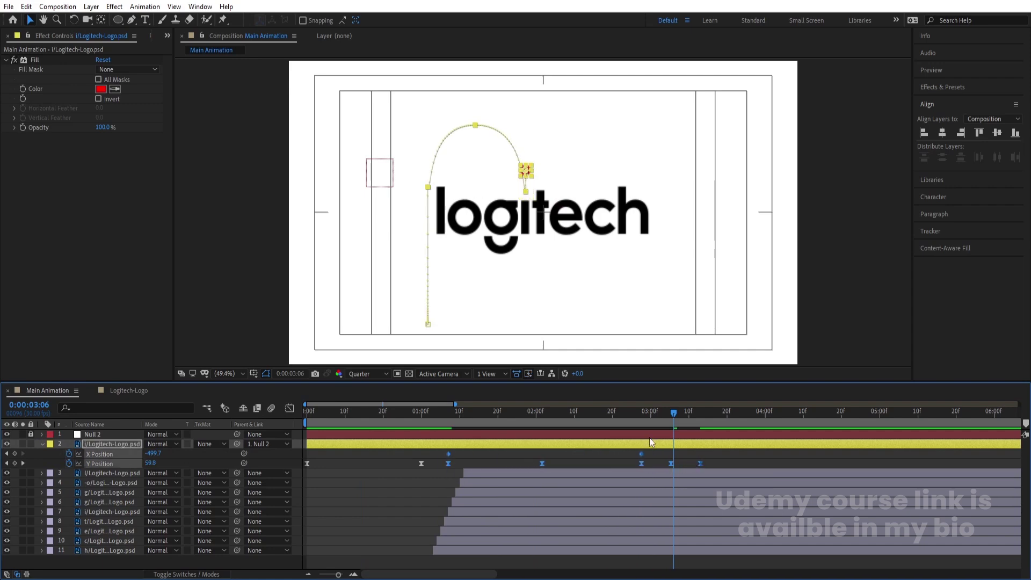
Preview the red dot's timing against the letters, including a playback from the start of the composition.
{"action": "left_click_drag", "start_coordinate": [673, 413], "coordinate": [337, 415]}
{"action": "left_click", "coordinate": [494, 418]}
{"action": "key", "text": "space"}
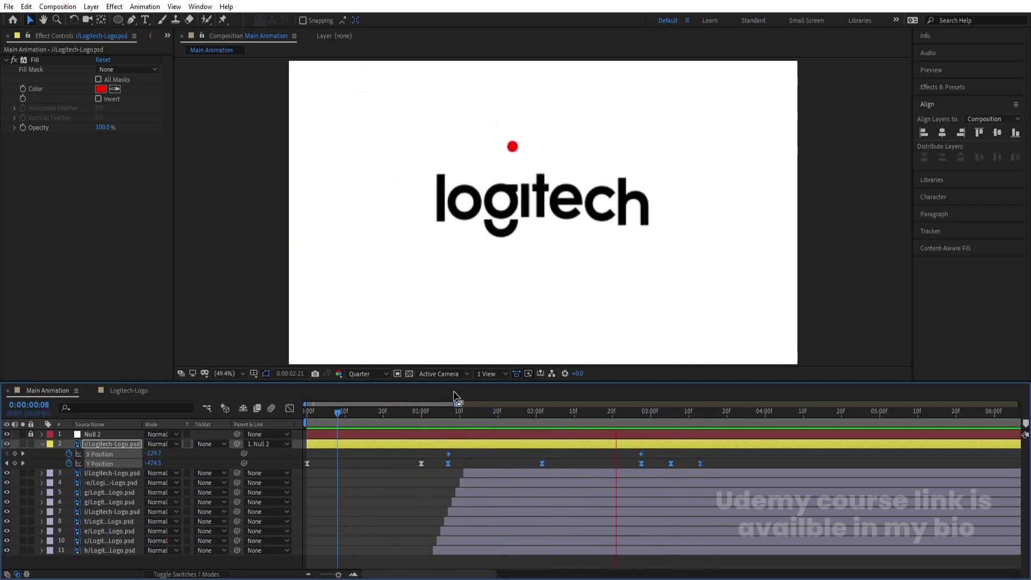
{"action": "key", "text": "space"}
{"action": "key", "text": "Home"}
{"action": "key", "text": "space"}
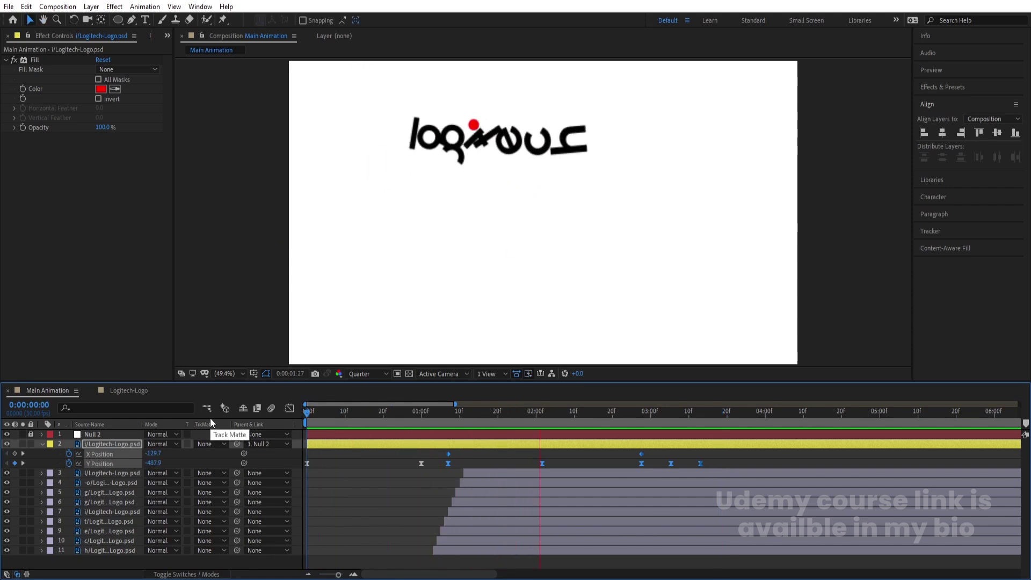
{"action": "key", "text": "space"}
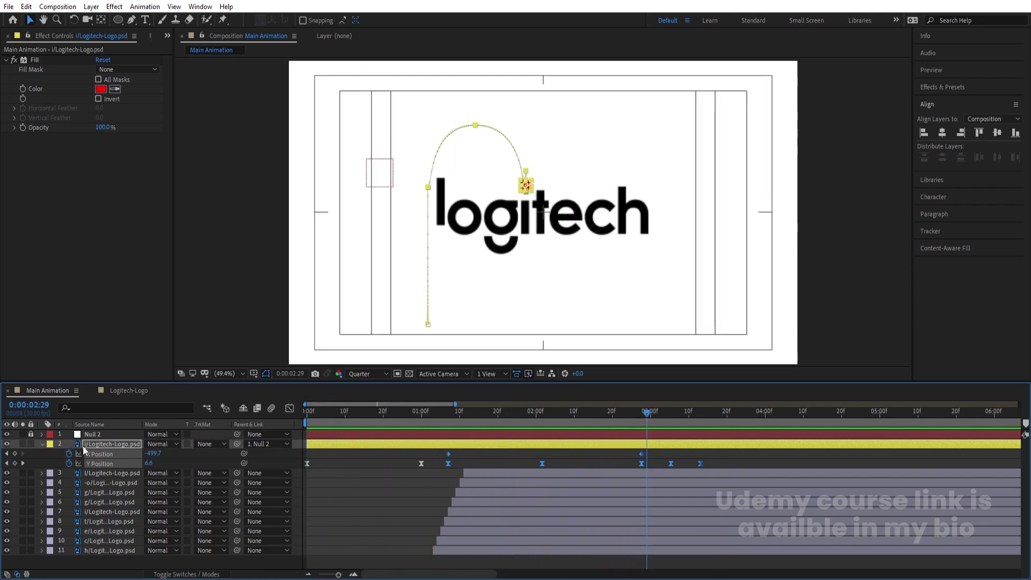
Delete the Fill effect from the dot layer and deselect the layer.
{"action": "left_click", "coordinate": [27, 61]}
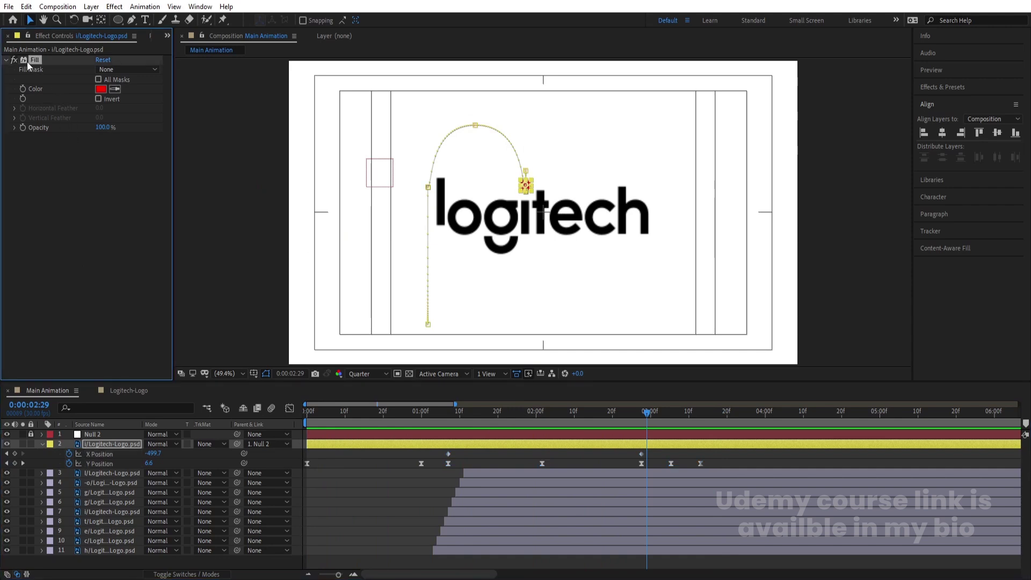
{"action": "key", "text": "Delete"}
{"action": "left_click", "coordinate": [336, 460]}
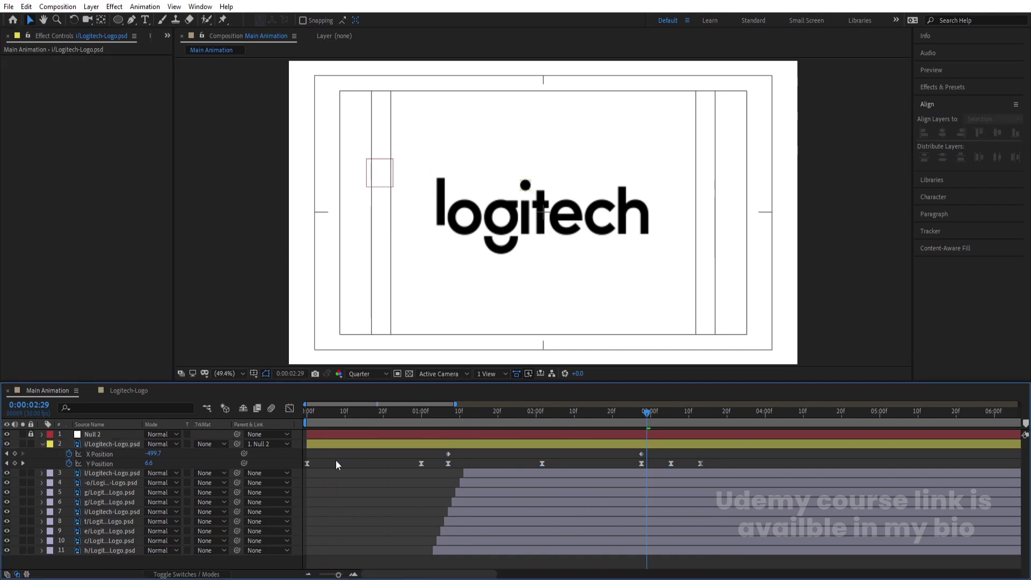
Collapse the dot layer's keyframes and enable motion blur on the dot layer and all the letter layers.
{"action": "key", "text": "u"}
{"action": "key", "text": "u"}
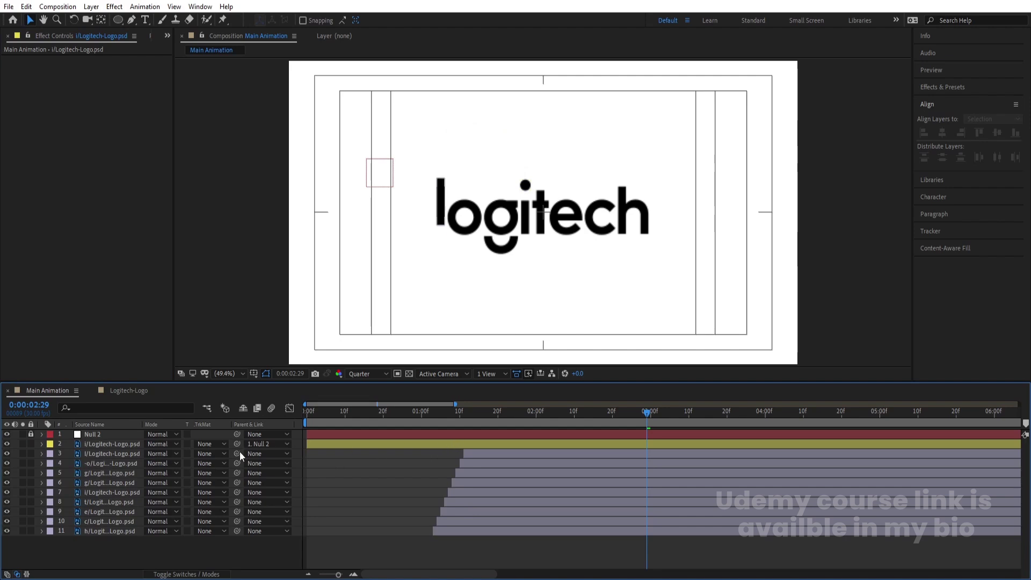
{"action": "key", "text": "F4"}
{"action": "left_click_drag", "start_coordinate": [188, 444], "coordinate": [188, 530]}
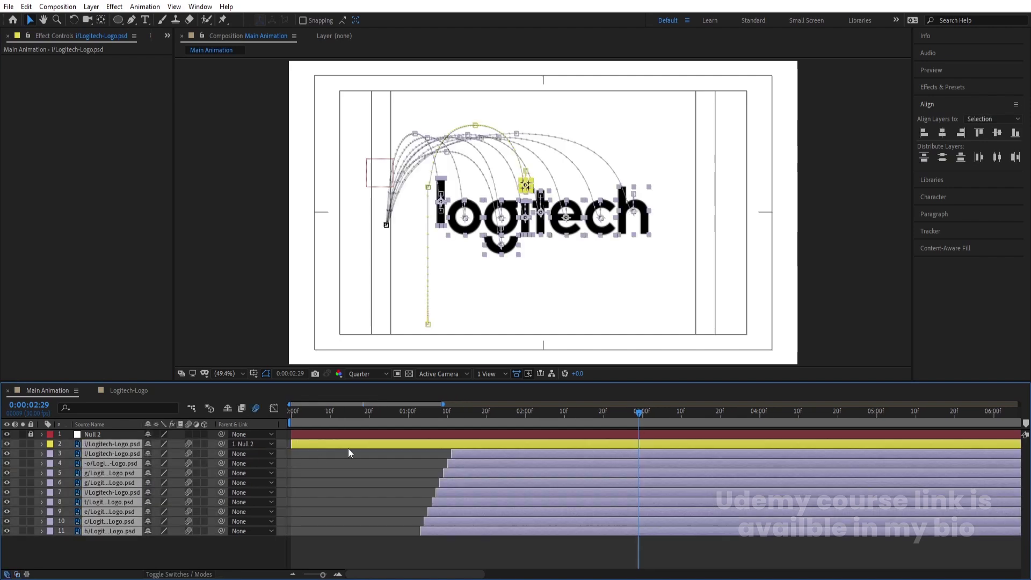
Preview the motion-blurred animation near its start, the letters' landing around 0:00:03:00, and the burst from 0:00:01:00.
{"action": "left_click", "coordinate": [299, 420]}
{"action": "key", "text": "space"}
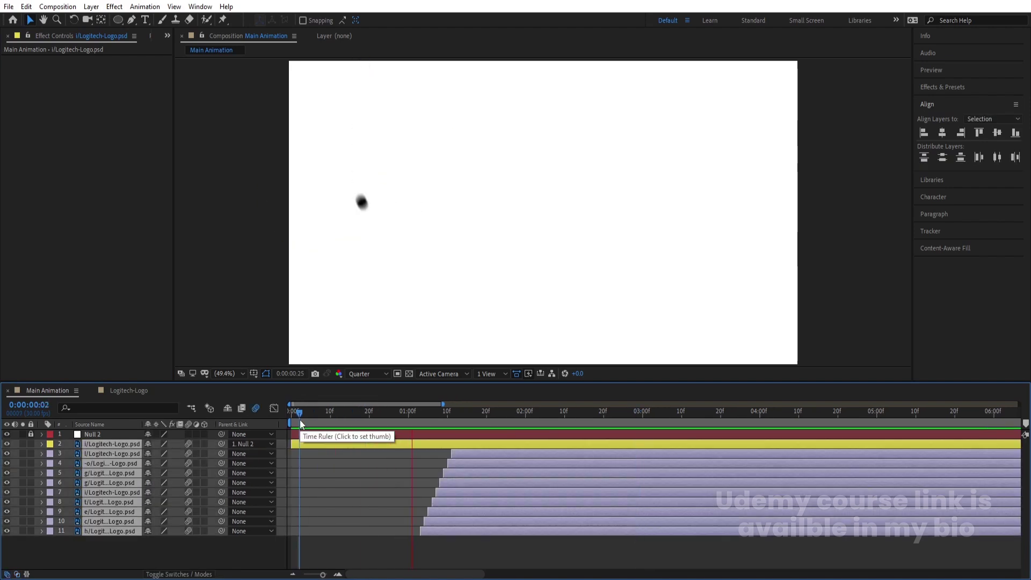
{"action": "key", "text": "space"}
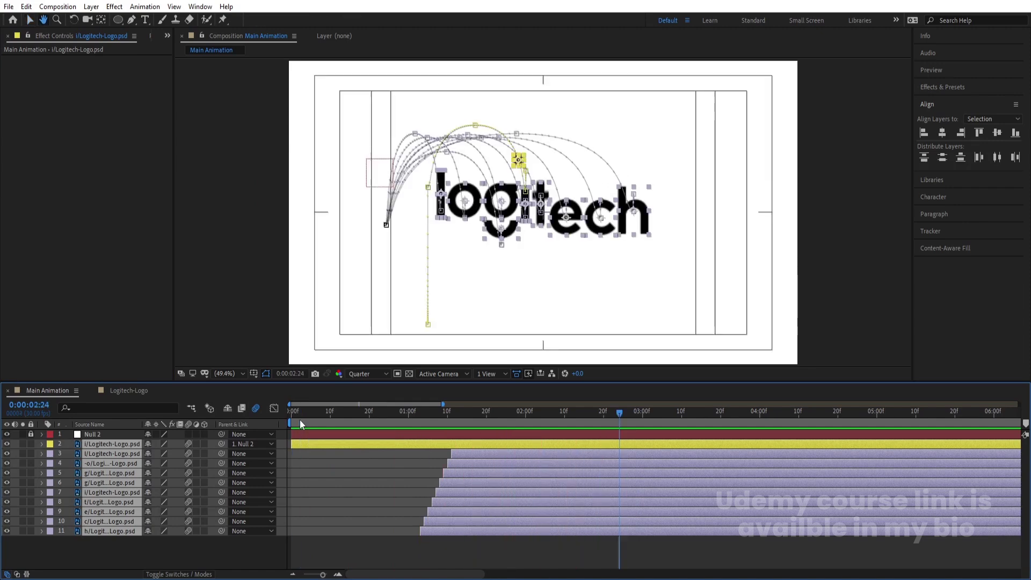
{"action": "key", "text": "space"}
{"action": "left_click_drag", "start_coordinate": [649, 420], "coordinate": [638, 420]}
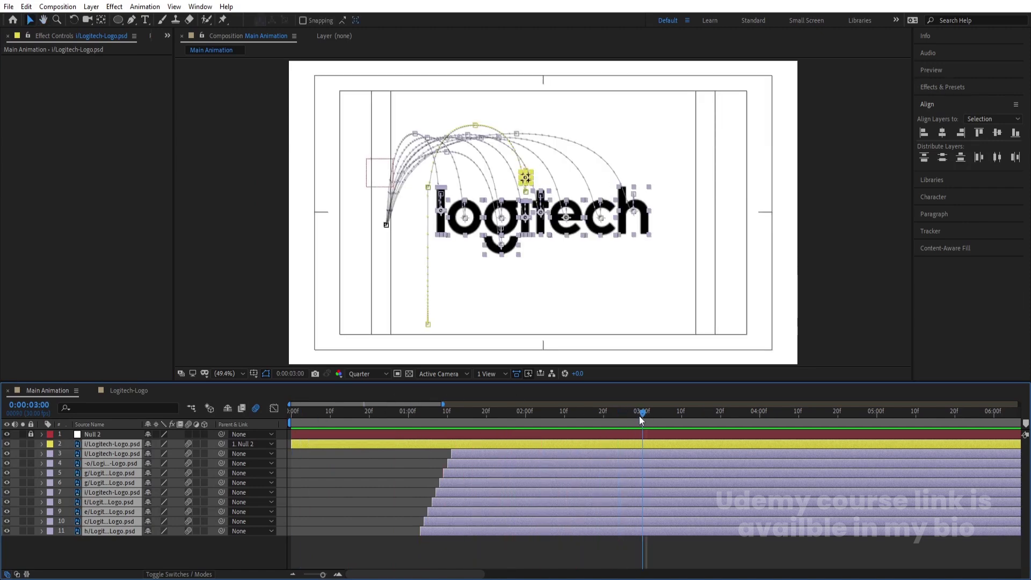
{"action": "left_click", "coordinate": [306, 536]}
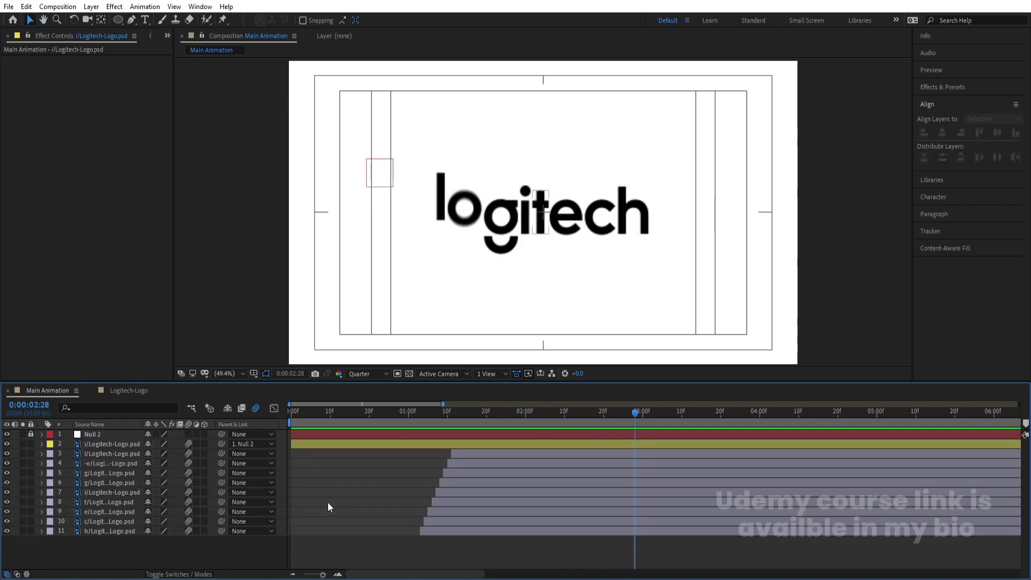
{"action": "left_click_drag", "start_coordinate": [433, 418], "coordinate": [409, 411]}
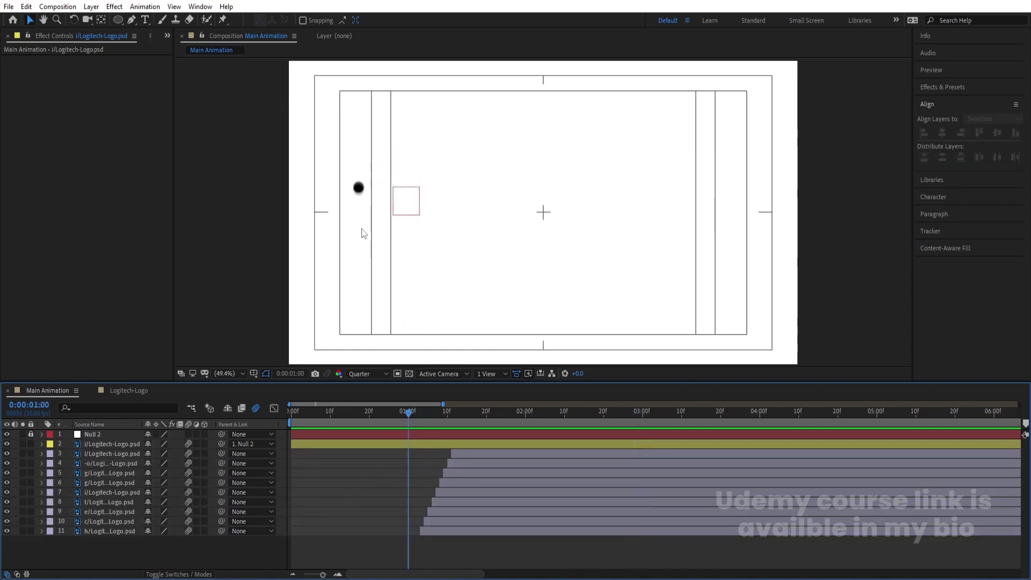
{"action": "key", "text": "space"}
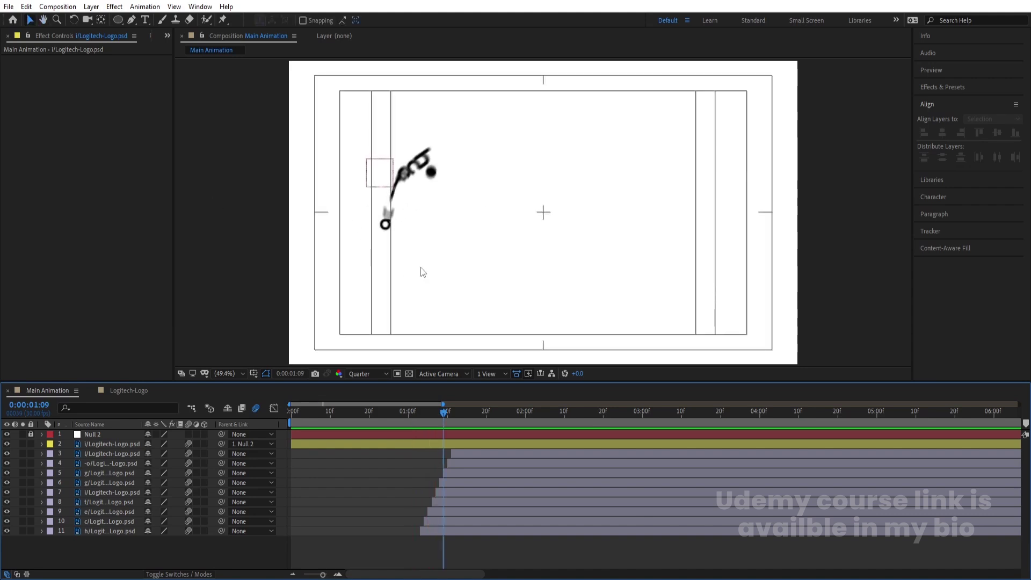
At 0:00:01:00, draw an unfilled circle with a black 5 px stroke around the dot's swing and move it slightly up.
{"action": "left_click_drag", "start_coordinate": [433, 411], "coordinate": [408, 411]}
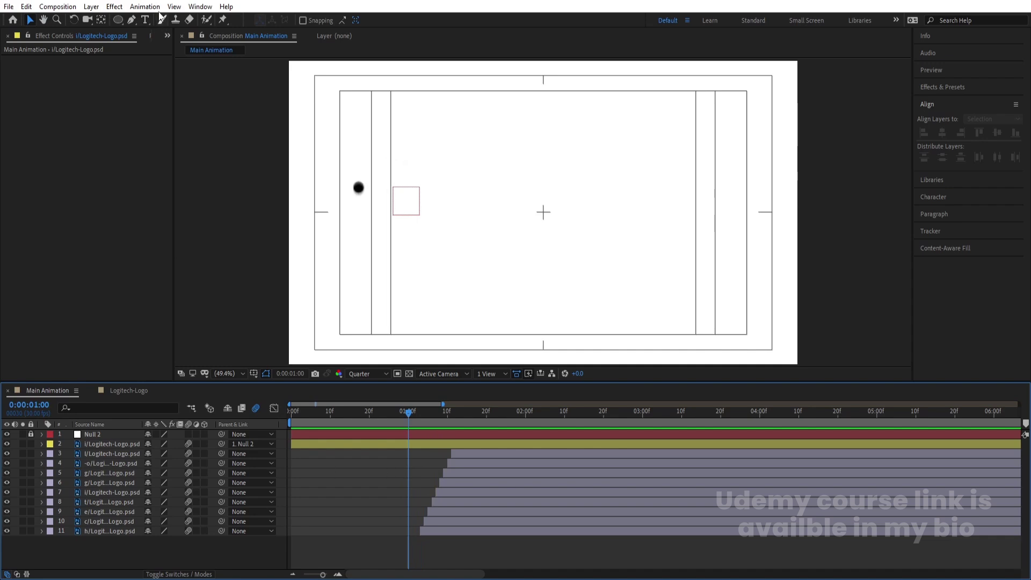
{"action": "left_click", "coordinate": [118, 20]}
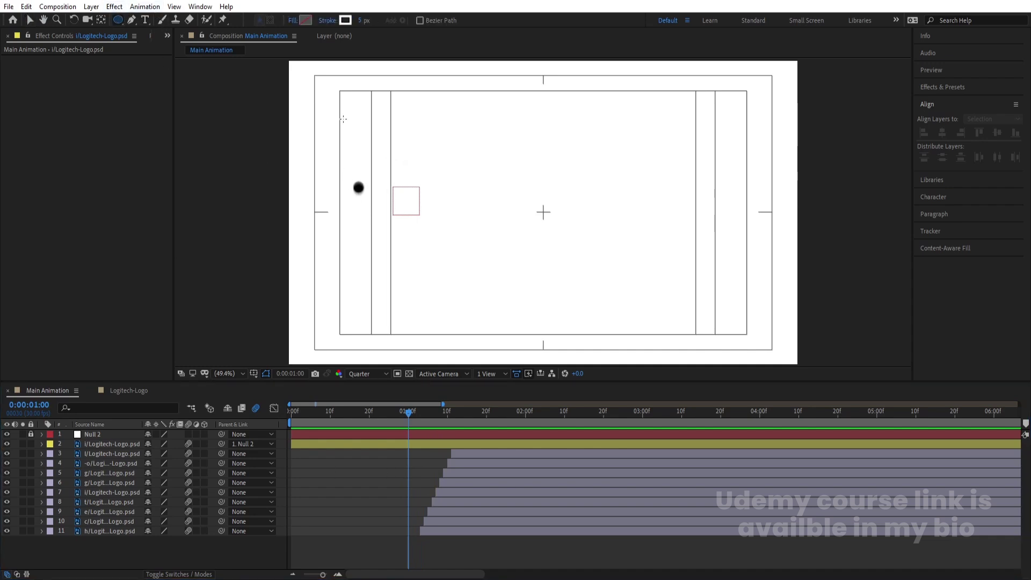
{"action": "left_click", "coordinate": [345, 20]}
{"action": "left_click", "coordinate": [154, 365]}
{"action": "left_click", "coordinate": [357, 228]}
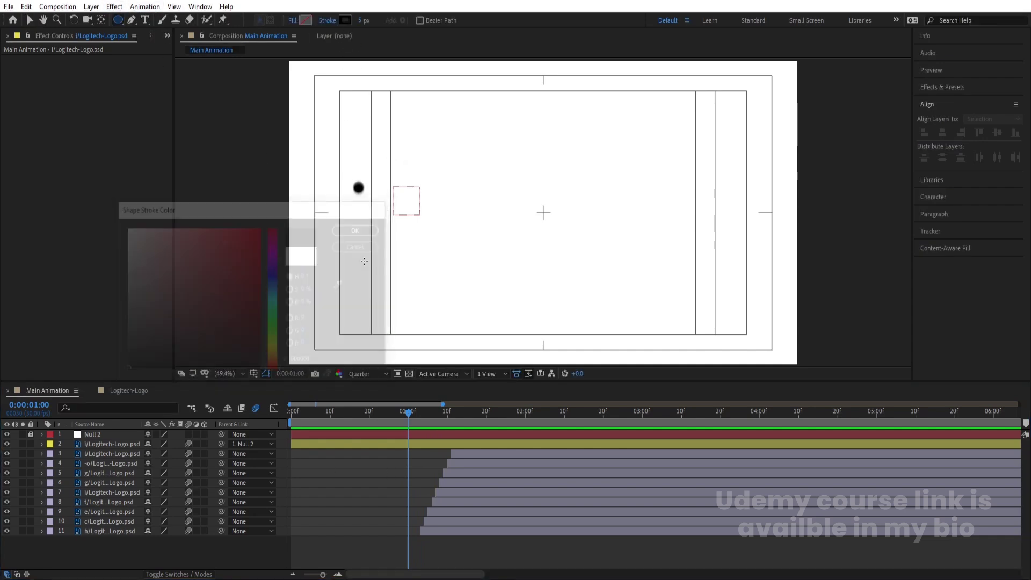
{"action": "left_click_drag", "start_coordinate": [346, 164], "coordinate": [437, 260]}
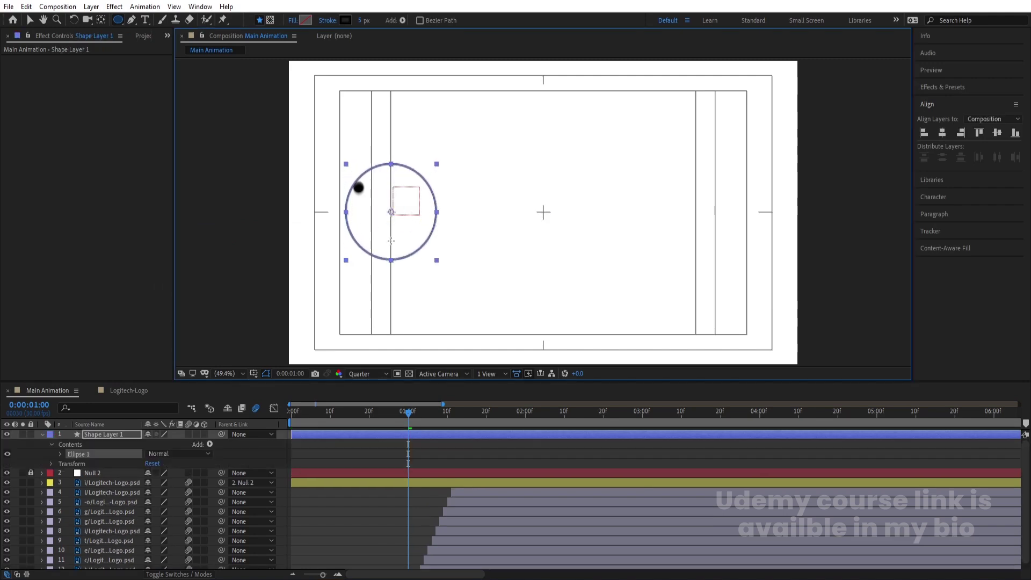
{"action": "key", "text": "v"}
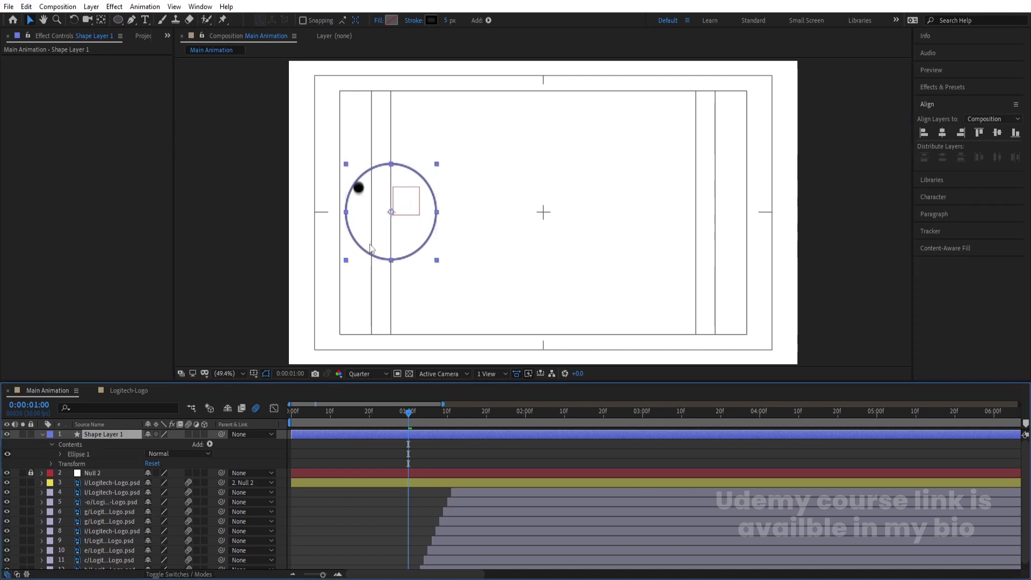
{"action": "left_click_drag", "start_coordinate": [410, 224], "coordinate": [413, 203]}
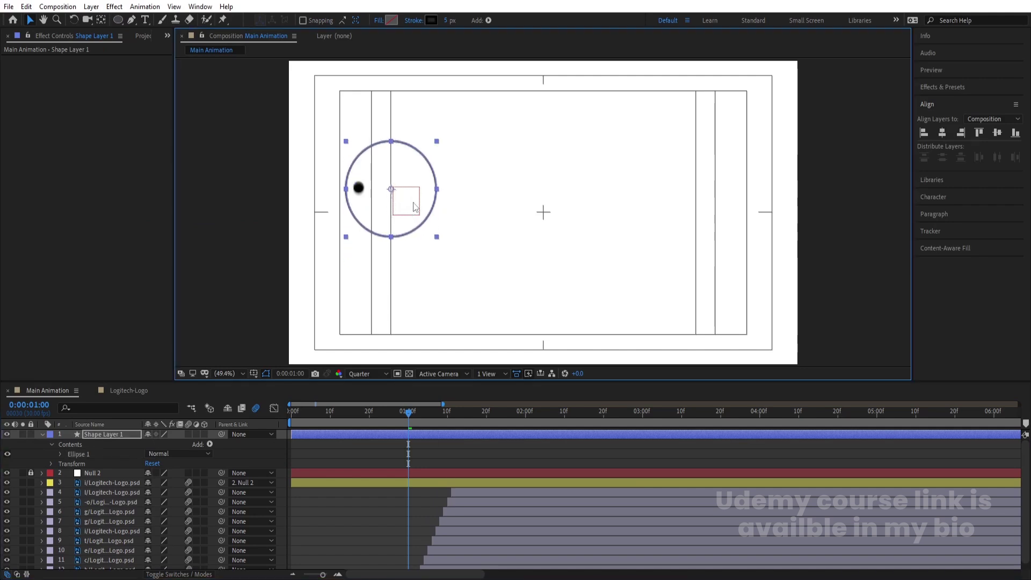
At 0:00:00:29, add Trim Paths to the circle with End at 50% and Offset at 90°.
{"action": "key", "text": "space"}
{"action": "key", "text": "space"}
{"action": "left_click", "coordinate": [405, 412]}
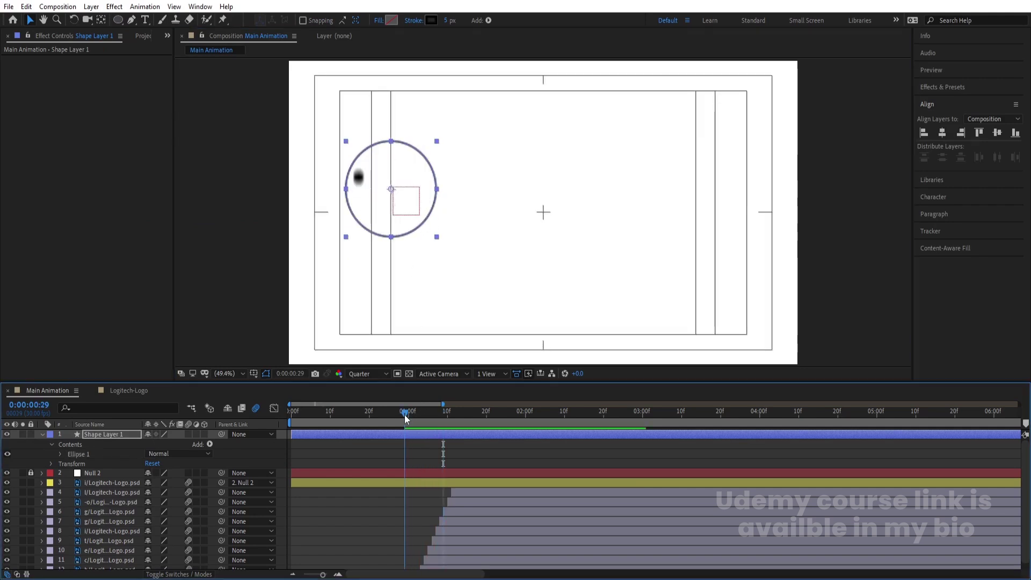
{"action": "left_click", "coordinate": [209, 444]}
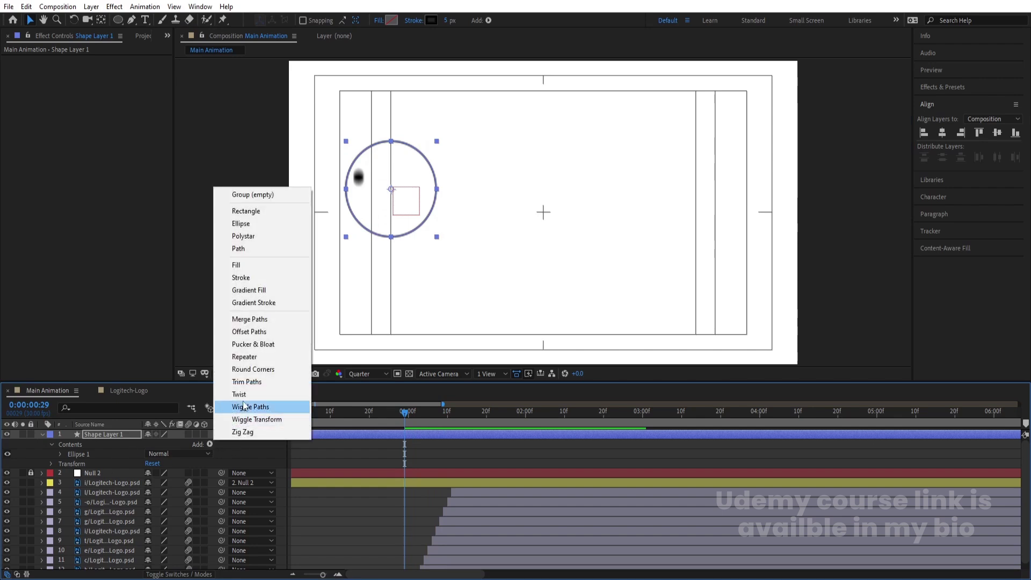
{"action": "left_click", "coordinate": [252, 384]}
{"action": "left_click", "coordinate": [59, 465]}
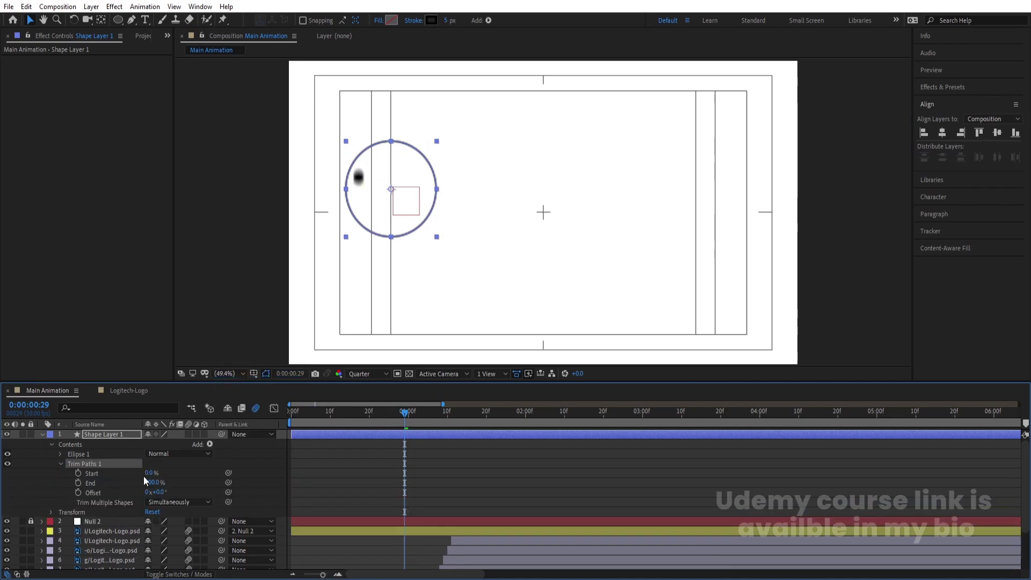
{"action": "left_click", "coordinate": [150, 483]}
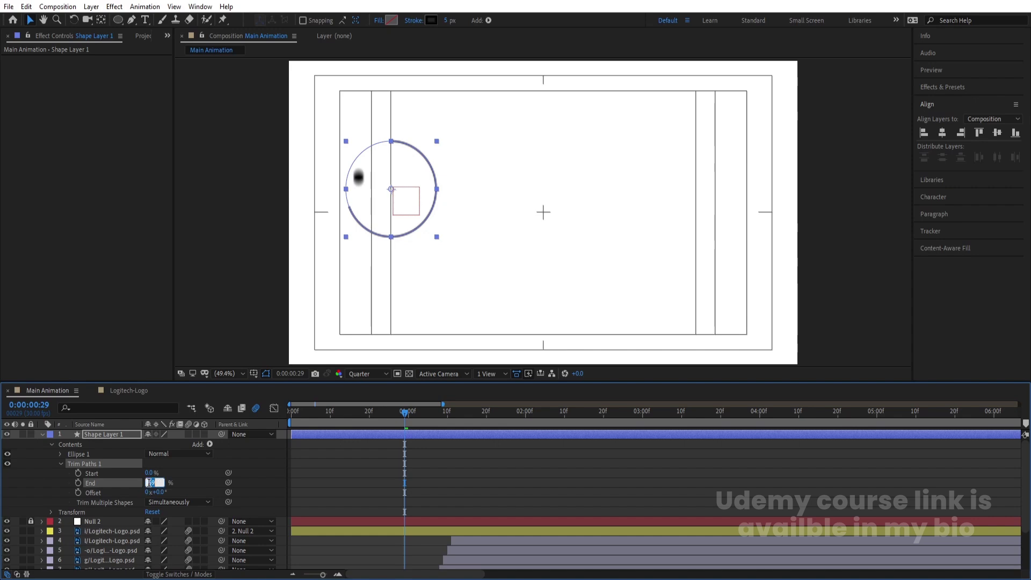
{"action": "type", "text": "50"}
{"action": "key", "text": "Return"}
{"action": "mouse_move", "coordinate": [156, 493]}
{"action": "left_mouse_down"}
{"action": "mouse_move", "coordinate": [173, 493]}
{"action": "mouse_move", "coordinate": [156, 491]}
{"action": "left_mouse_up"}
{"action": "left_click", "coordinate": [163, 492]}
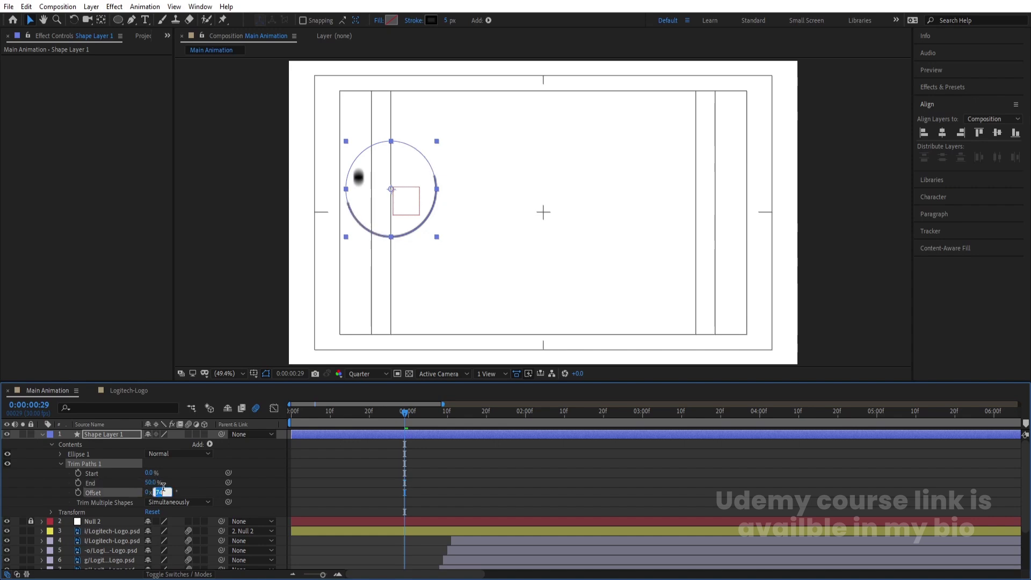
{"action": "key", "text": "Return"}
Trim the circle's shape layer so it begins at 0:00:00:29.
{"action": "left_click", "coordinate": [345, 463]}
{"action": "left_click", "coordinate": [350, 435]}
{"action": "key", "text": "alt+["}
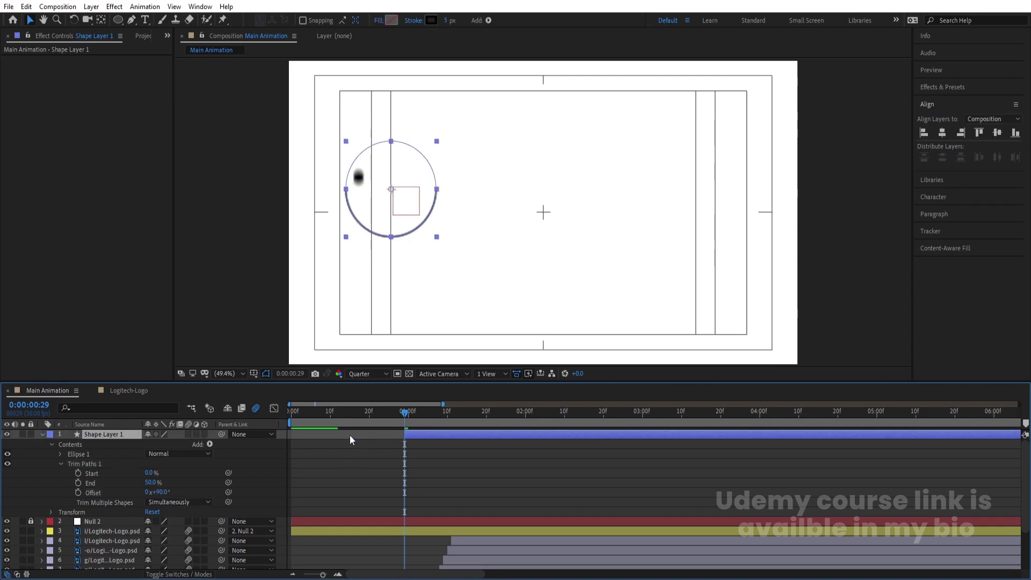
Set the circle's Trim Paths Start to 50%, keeping End at 50%.
{"action": "left_click_drag", "start_coordinate": [155, 484], "coordinate": [150, 485]}
{"action": "key", "text": "ctrl+z"}
{"action": "left_click", "coordinate": [152, 473]}
{"action": "key", "text": "Num_Lock"}
{"action": "type", "text": "-50"}
{"action": "key", "text": "Return"}
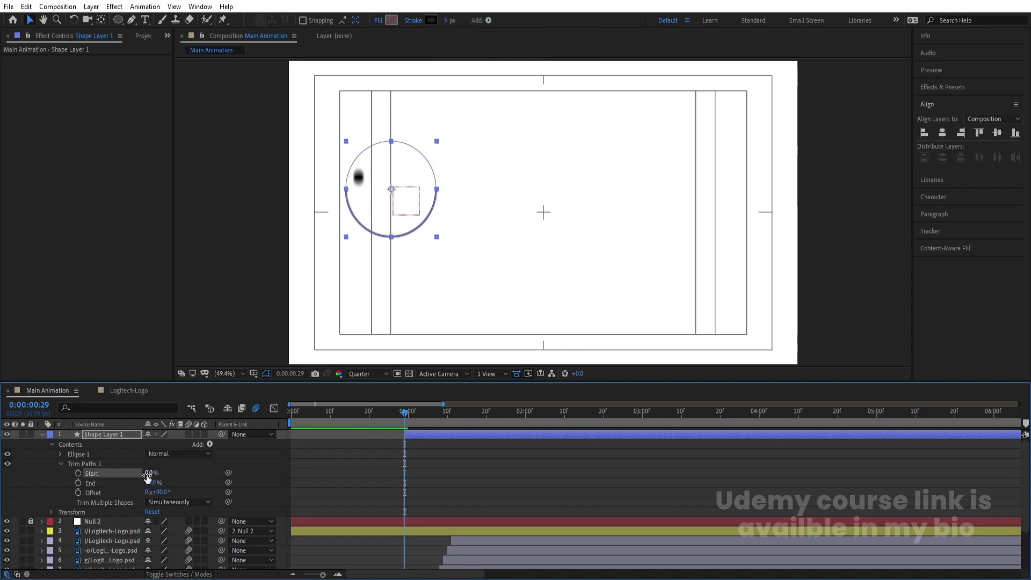
{"action": "left_click", "coordinate": [149, 475]}
{"action": "type", "text": "50"}
{"action": "key", "text": "Return"}
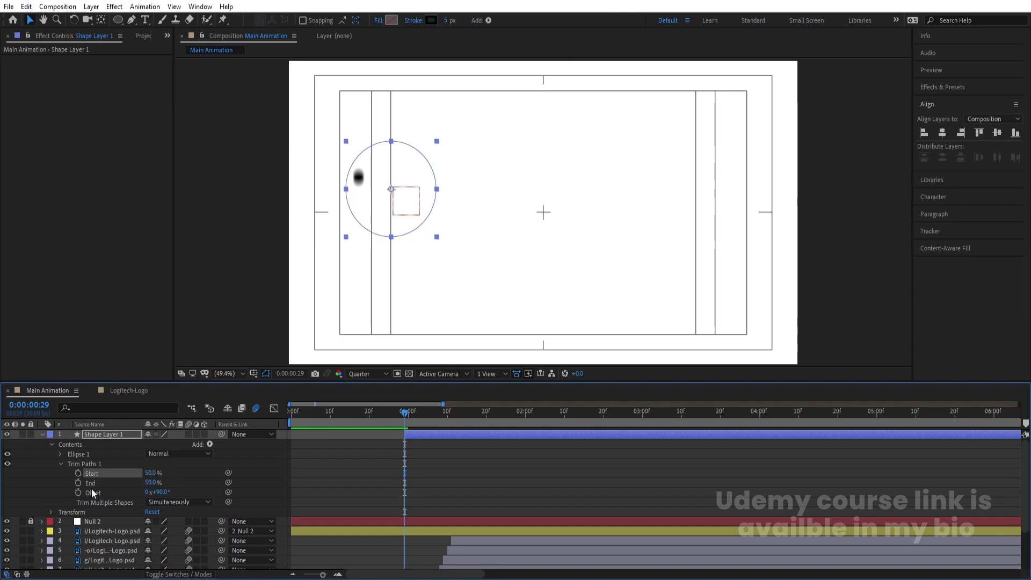
Keyframe the trim Start and End at 0:00:00:29, then set both to 0% at 0:00:01:10.
{"action": "left_click", "coordinate": [78, 483]}
{"action": "left_click", "coordinate": [79, 473]}
{"action": "key", "text": "space"}
{"action": "key", "text": "space"}
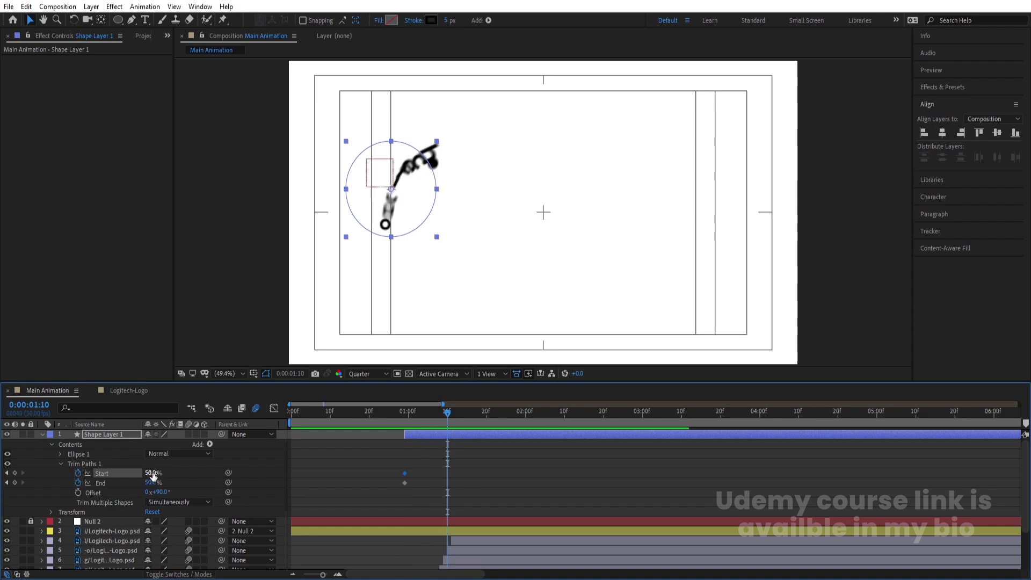
{"action": "mouse_move", "coordinate": [152, 476]}
{"action": "left_mouse_down"}
{"action": "mouse_move", "coordinate": [137, 476]}
{"action": "mouse_move", "coordinate": [145, 487]}
{"action": "mouse_move", "coordinate": [113, 487]}
{"action": "left_mouse_up"}
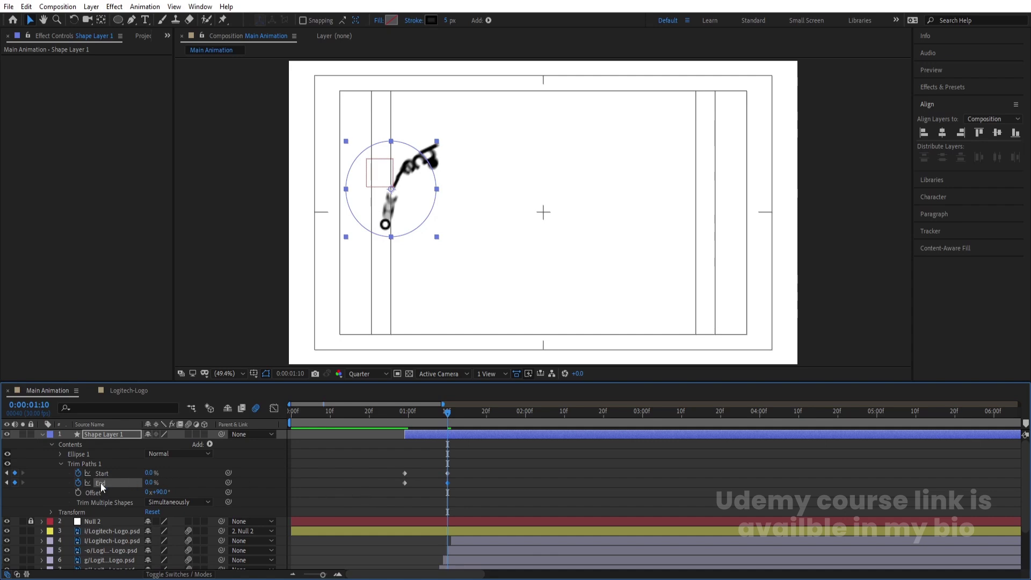
Shift the two trim End keyframes three frames later, to 0:00:01:02 and 0:00:01:13, previewing the line's sweep.
{"action": "scroll", "coordinate": [327, 485], "scroll_direction": "up", "scroll_amount": 2}
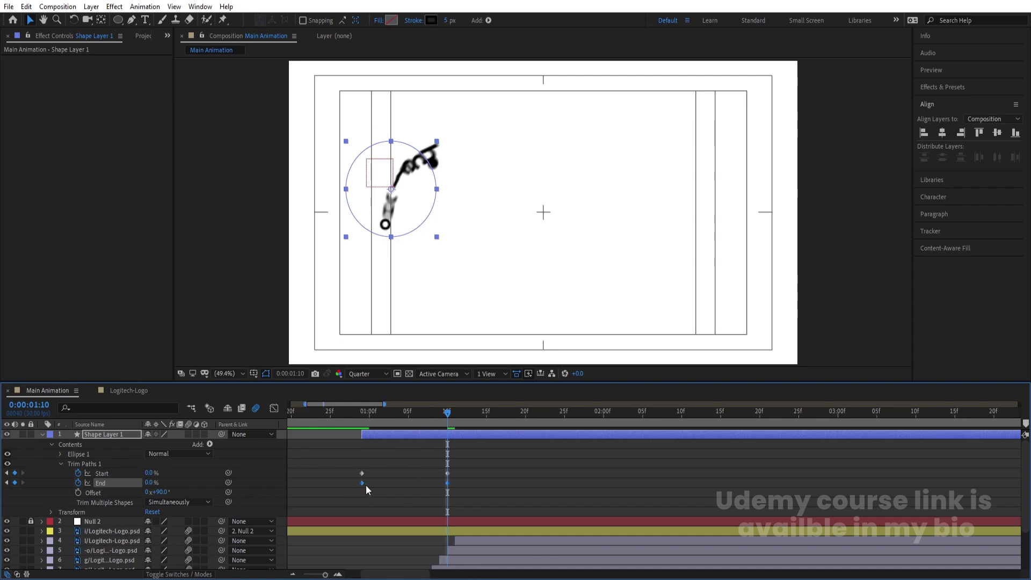
{"action": "left_click_drag", "start_coordinate": [365, 485], "coordinate": [371, 485]}
{"action": "mouse_move", "coordinate": [361, 417]}
{"action": "left_mouse_down"}
{"action": "mouse_move", "coordinate": [343, 418]}
{"action": "mouse_move", "coordinate": [381, 424]}
{"action": "mouse_move", "coordinate": [362, 419]}
{"action": "left_mouse_up"}
{"action": "key", "text": "space"}
{"action": "left_click", "coordinate": [343, 418]}
{"action": "key", "text": "space"}
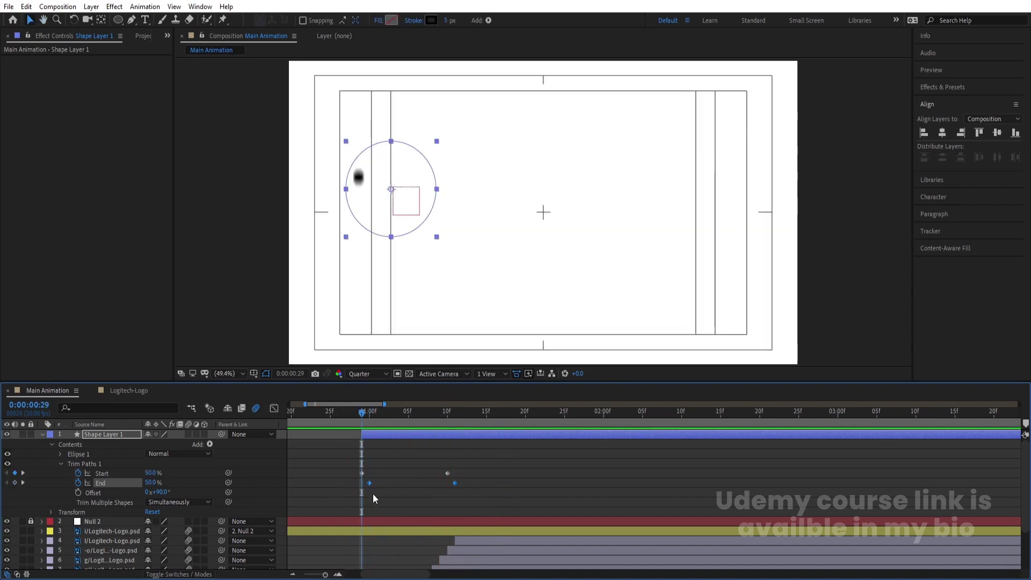
{"action": "left_click_drag", "start_coordinate": [370, 482], "coordinate": [386, 482]}
{"action": "key", "text": "space"}
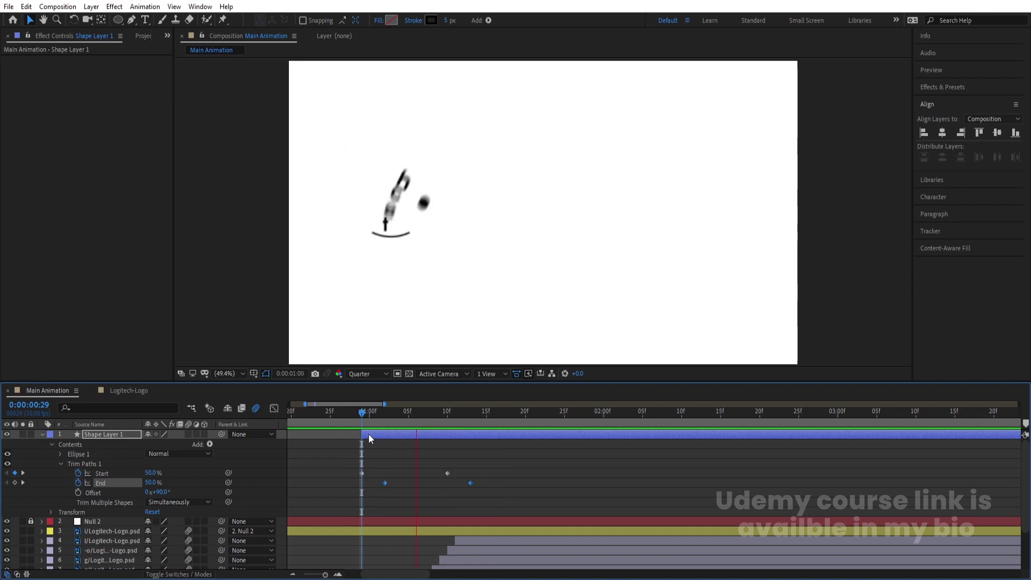
{"action": "left_click_drag", "start_coordinate": [369, 411], "coordinate": [307, 427]}
{"action": "key", "text": "space"}
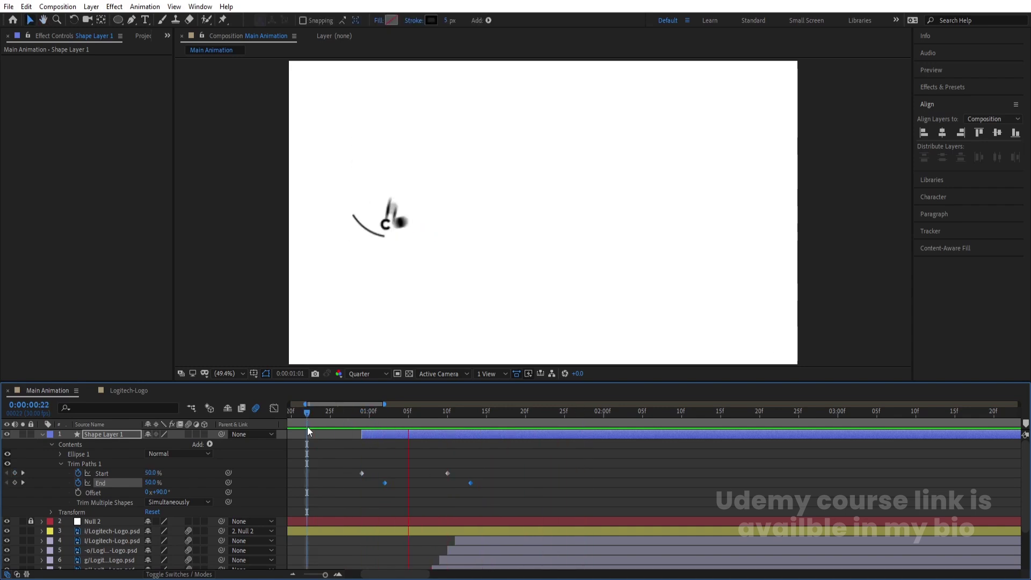
{"action": "key", "text": "space"}
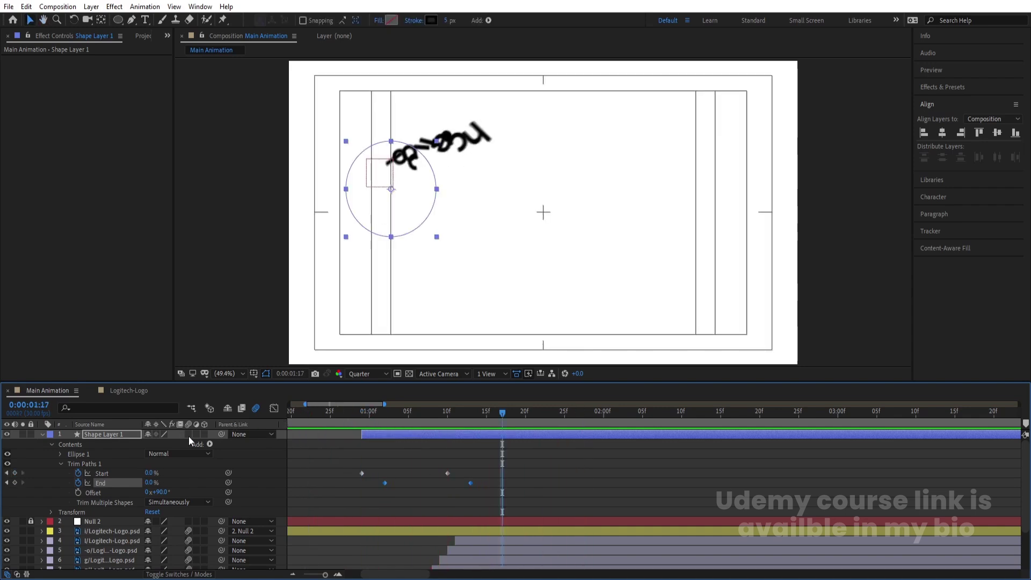
Turn on motion blur for the circle's shape layer and preview the sweep from about 0:00:01:01.
{"action": "left_click", "coordinate": [374, 412]}
{"action": "key", "text": "space"}
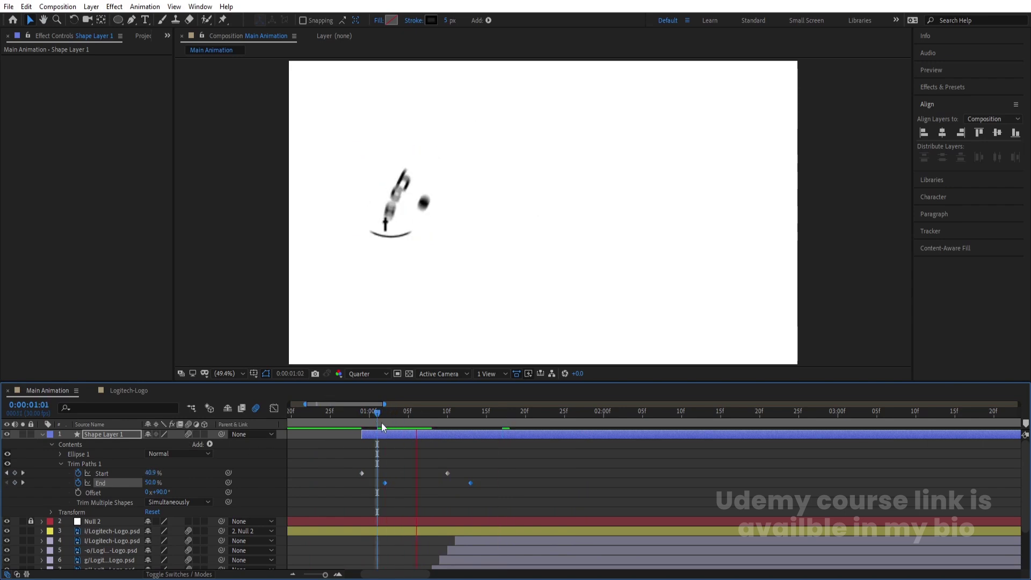
{"action": "key", "text": "space"}
Duplicate the circle's shape layer, scale the copy to 114%, and set its stroke width to 1 px.
{"action": "key", "text": "ctrl+d"}
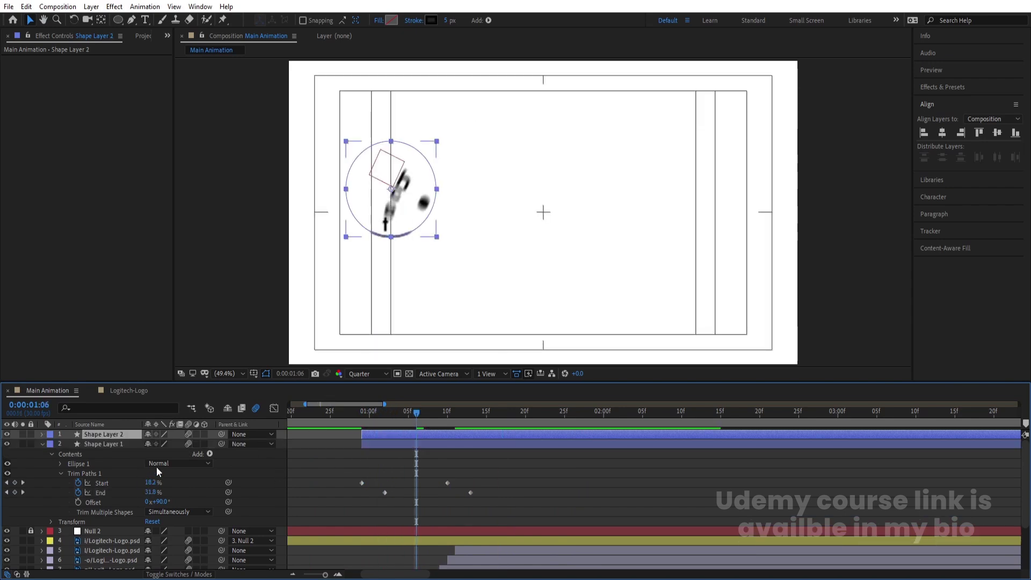
{"action": "key", "text": "s"}
{"action": "left_click_drag", "start_coordinate": [162, 445], "coordinate": [396, 443]}
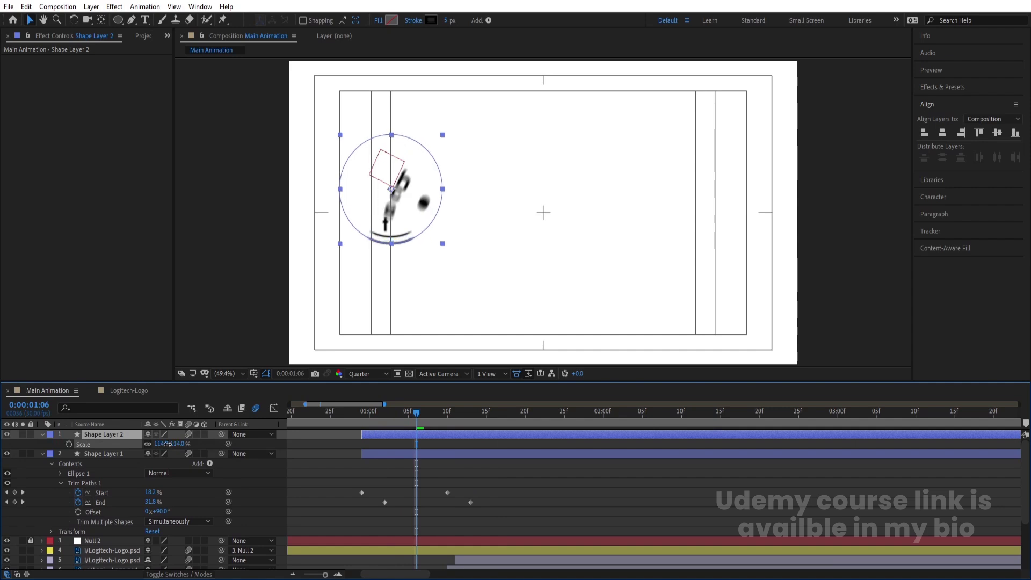
{"action": "left_click", "coordinate": [449, 21]}
{"action": "type", "text": "1"}
{"action": "key", "text": "Return"}
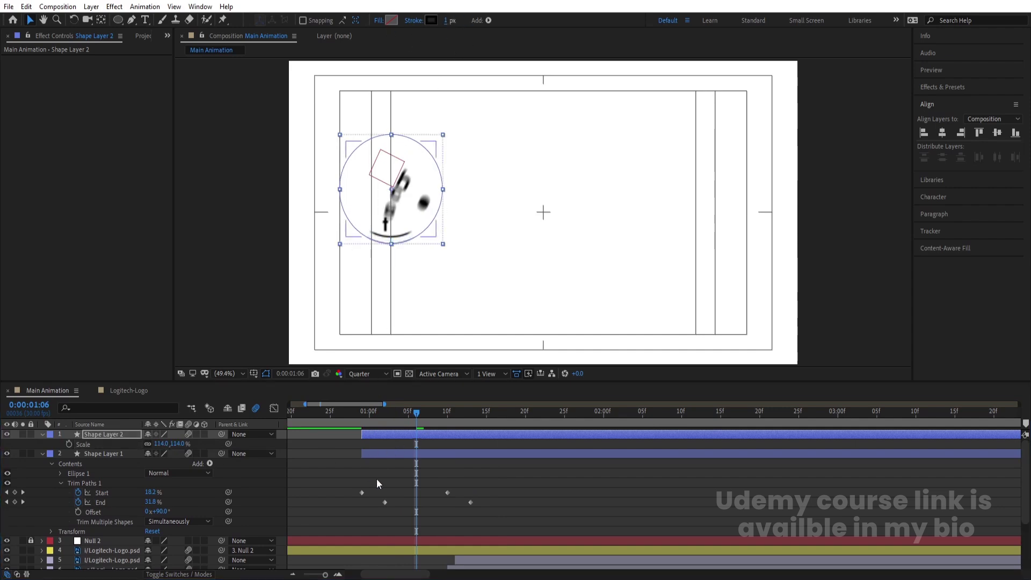
Shift the duplicated circle layer one frame later so it starts at 0:00:01:00.
{"action": "left_click", "coordinate": [378, 480]}
{"action": "left_click", "coordinate": [383, 434]}
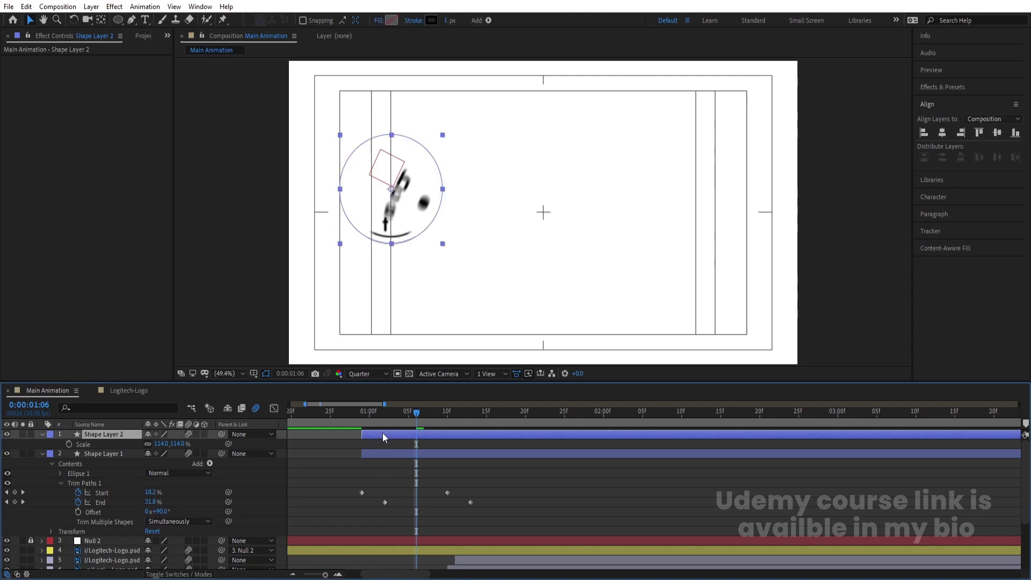
{"action": "key", "text": "equal"}
{"action": "left_click_drag", "start_coordinate": [379, 435], "coordinate": [385, 434]}
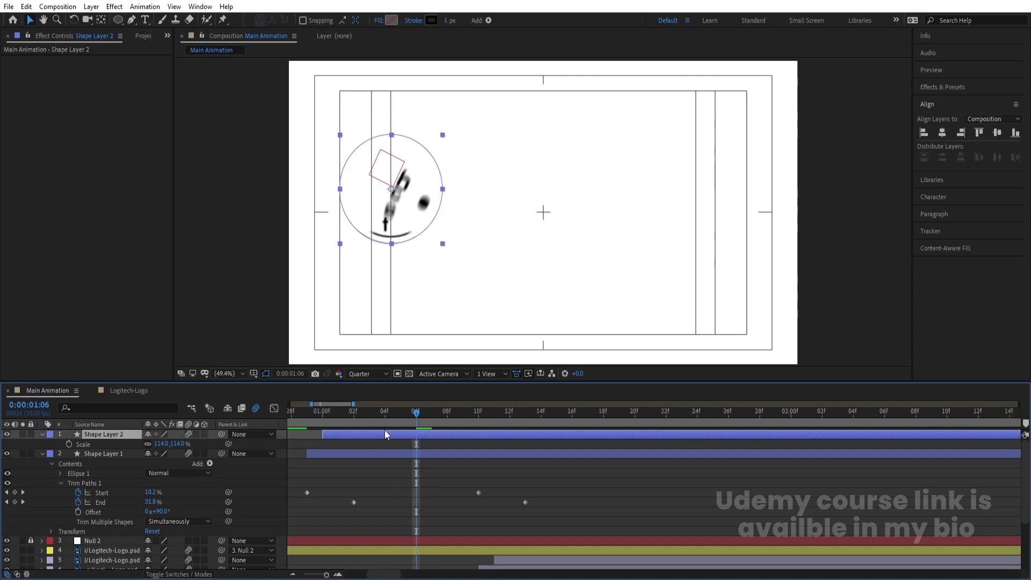
Play back the letter burst and the two circle lines' sweep, replaying it from just before 0:00:01:00.
{"action": "key", "text": "space"}
{"action": "key", "text": "space"}
{"action": "key", "text": "minus"}
{"action": "key", "text": "minus"}
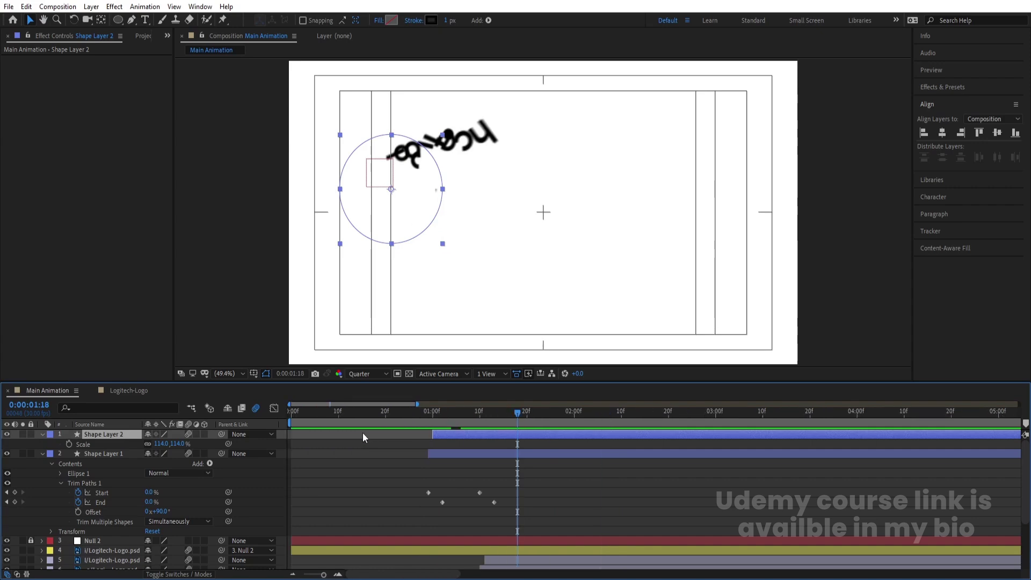
{"action": "left_click", "coordinate": [424, 422]}
{"action": "key", "text": "space"}
{"action": "key", "text": "space"}
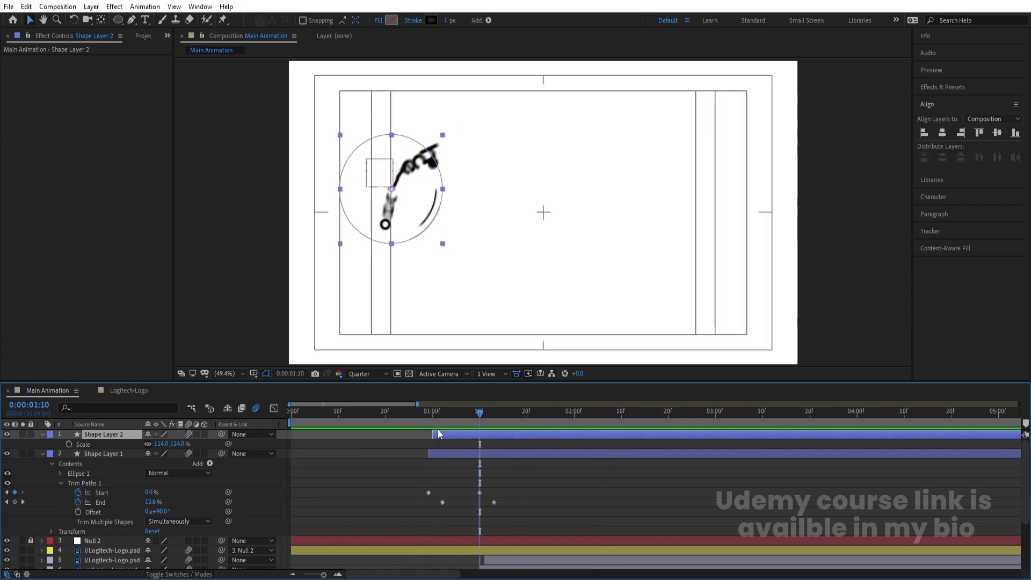
Rotate the duplicated circle layer to -23° and preview the offset between the two sweeping lines.
{"action": "left_click_drag", "start_coordinate": [160, 443], "coordinate": [153, 451]}
{"action": "left_click", "coordinate": [291, 465]}
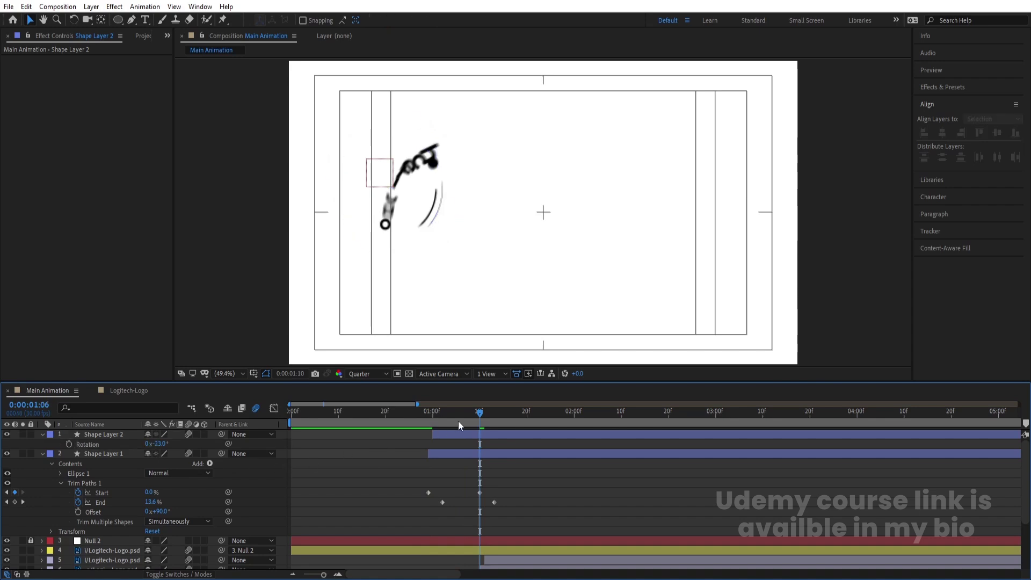
{"action": "left_click", "coordinate": [401, 420]}
{"action": "key", "text": "space"}
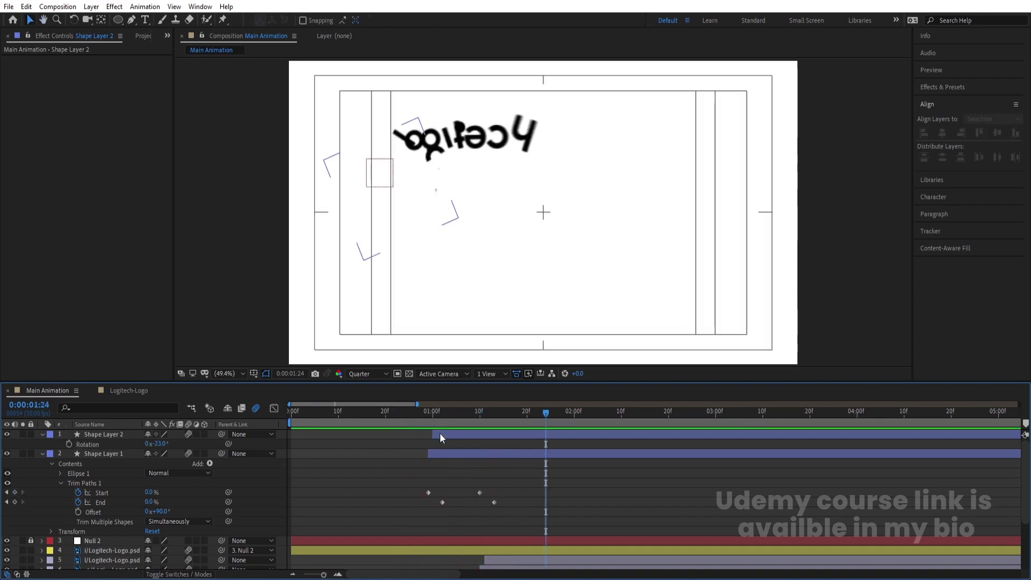
Shift the duplicated circle layer two frames later to start at 0:00:01:02, then preview the whole animation from the beginning.
{"action": "left_click", "coordinate": [441, 433]}
{"action": "left_click", "coordinate": [414, 417]}
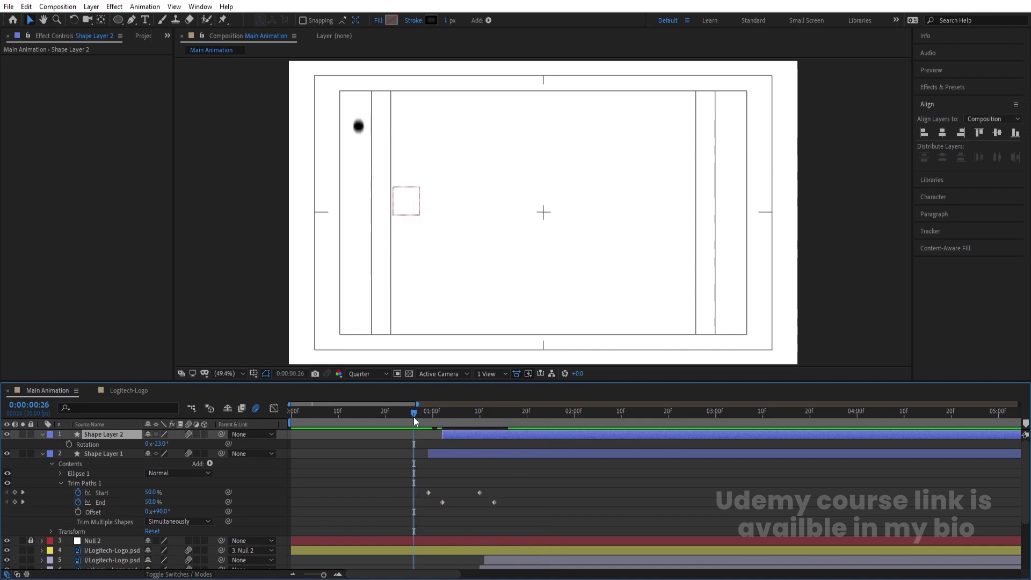
{"action": "key", "text": "space"}
{"action": "key", "text": "space"}
{"action": "key", "text": "Home"}
{"action": "key", "text": "space"}
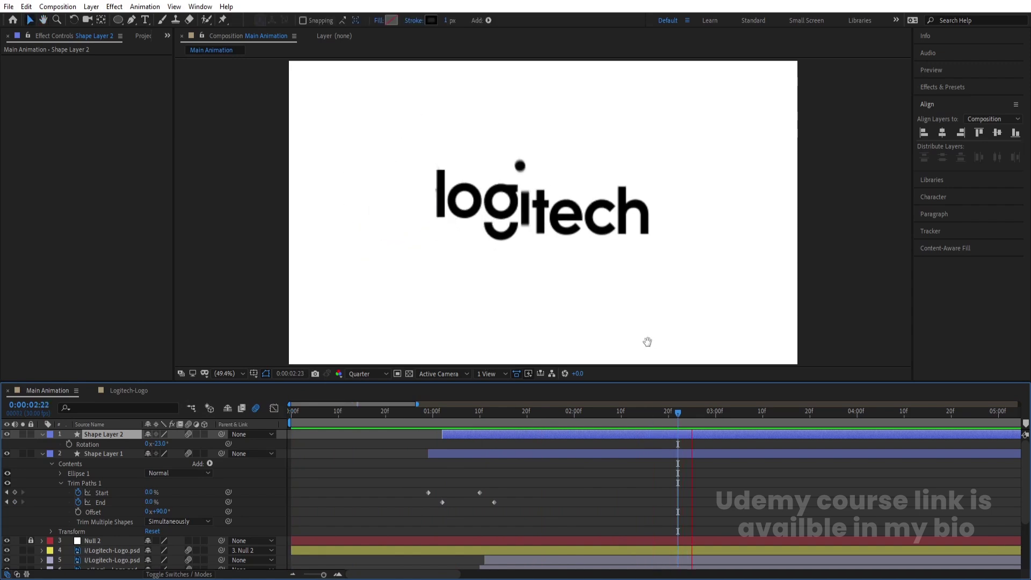
Pre-compose all layers of the main composition into a new composition named Animation.
{"action": "left_click", "coordinate": [403, 442]}
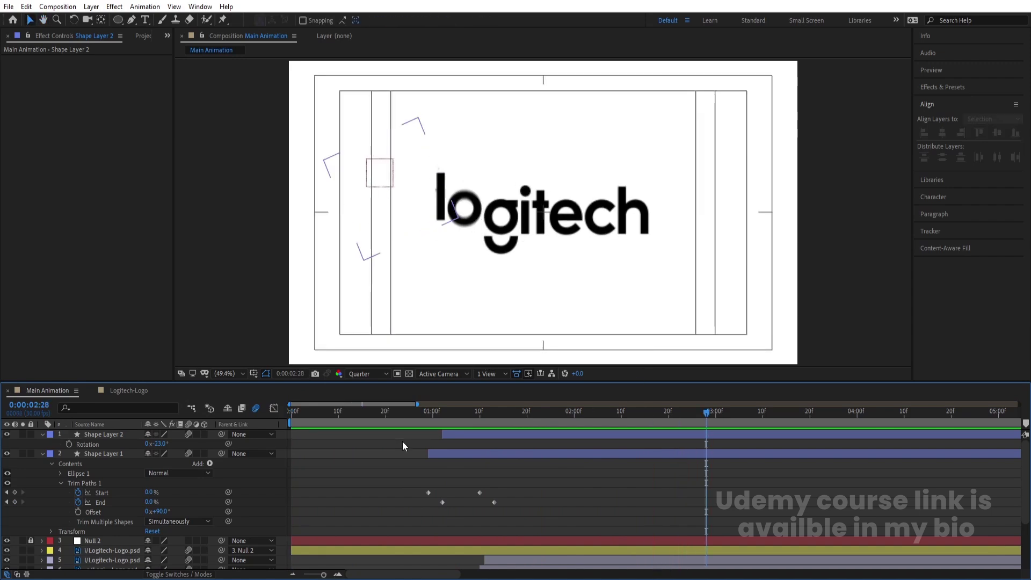
{"action": "key", "text": "u"}
{"action": "key", "text": "u"}
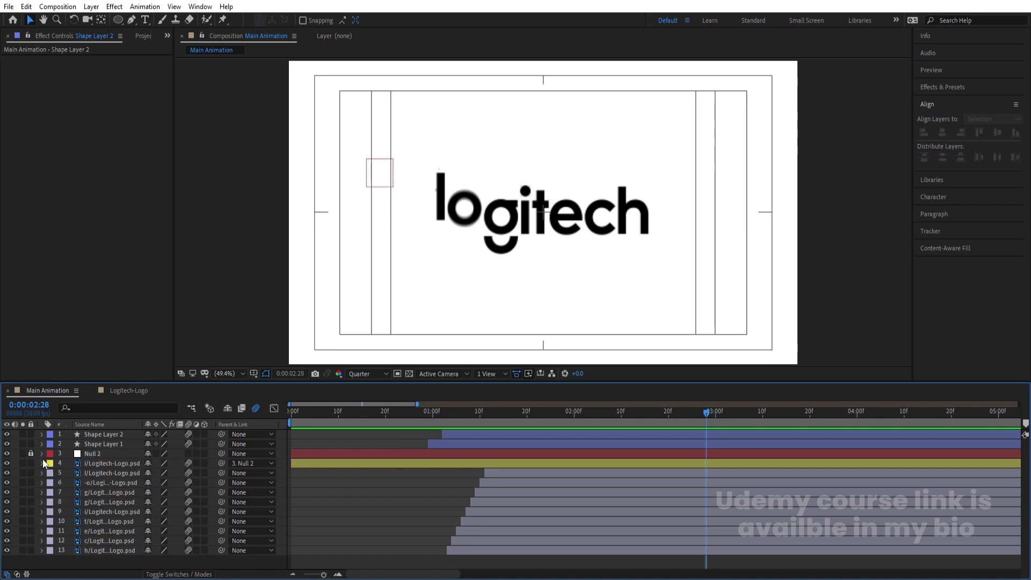
{"action": "key", "text": "ctrl+a"}
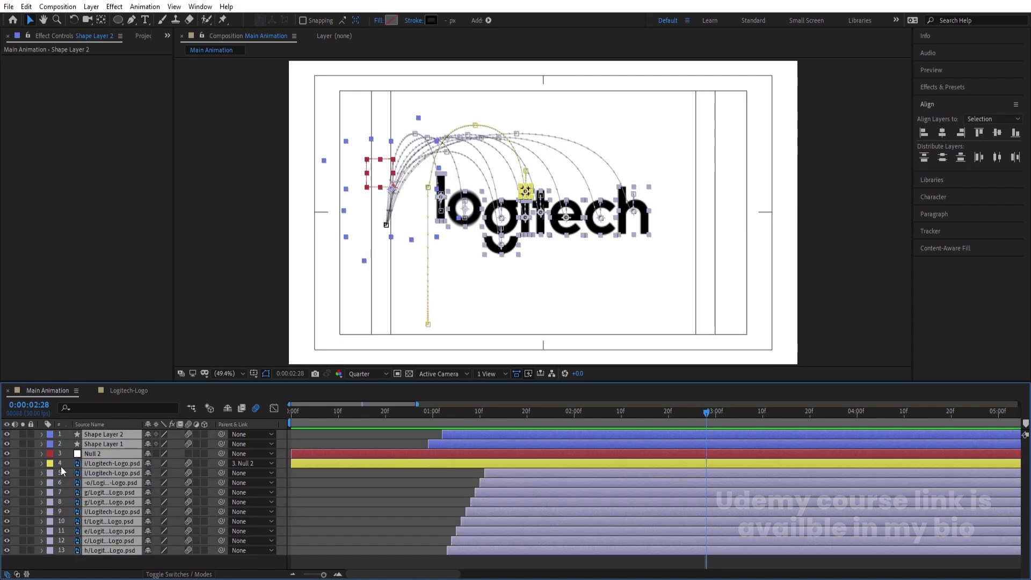
{"action": "key", "text": "ctrl+shift+c"}
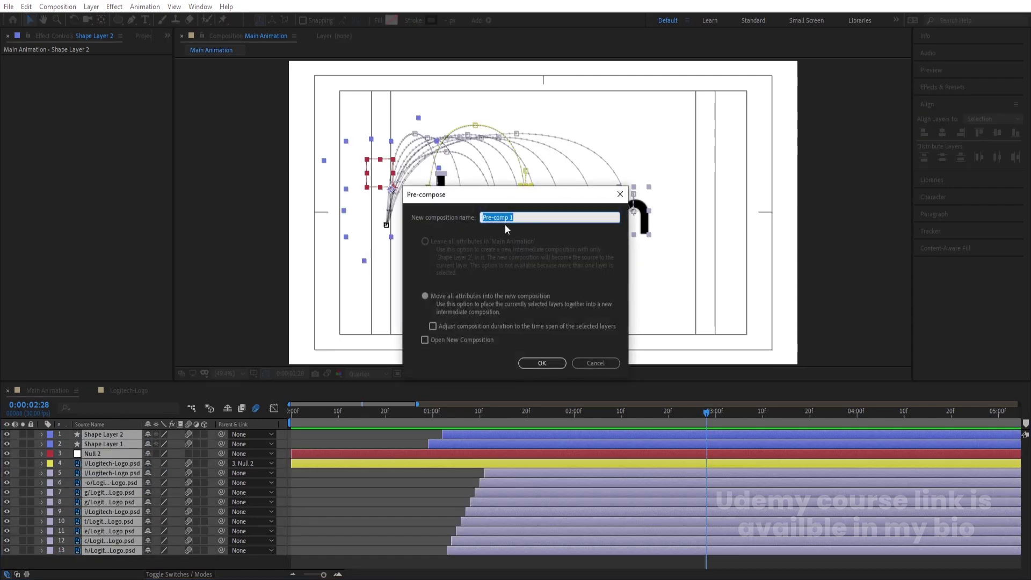
{"action": "type", "text": "Animation"}
{"action": "key", "text": "Return"}
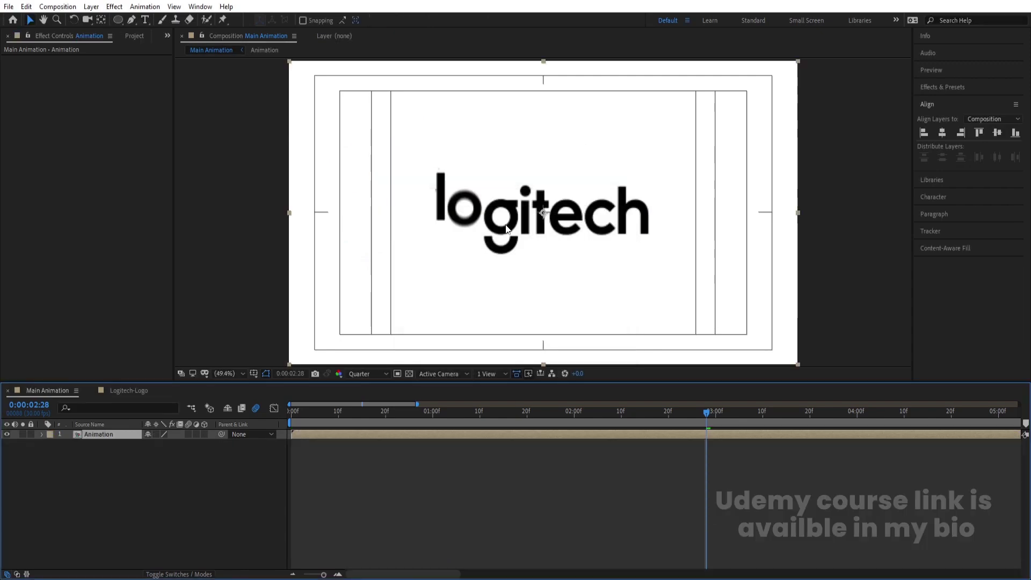
Add a 1920 x 1080 white solid beneath the Animation layer and a new adjustment layer above it.
{"action": "key", "text": "ctrl+y"}
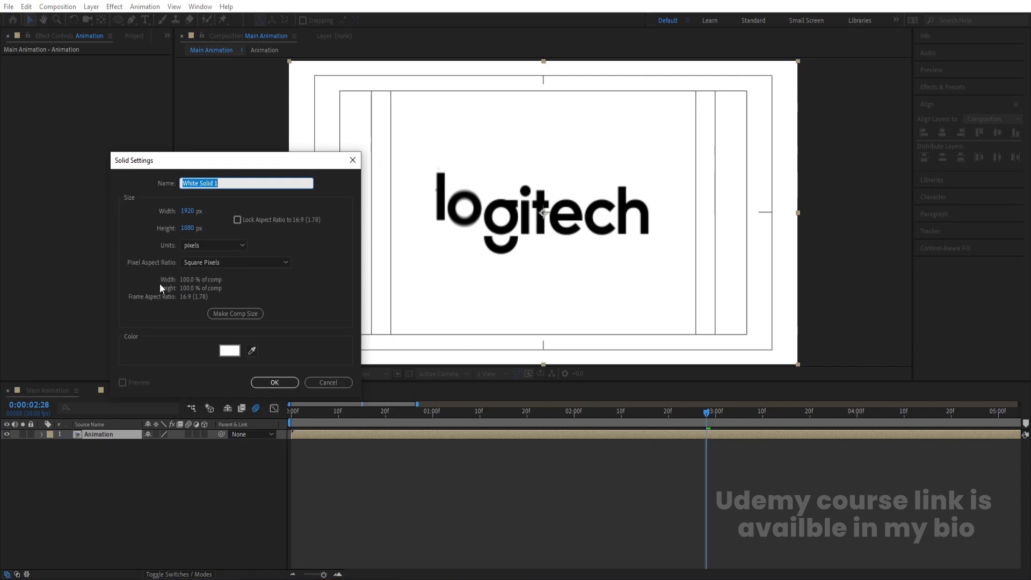
{"action": "key", "text": "Return"}
{"action": "right_click", "coordinate": [119, 475]}
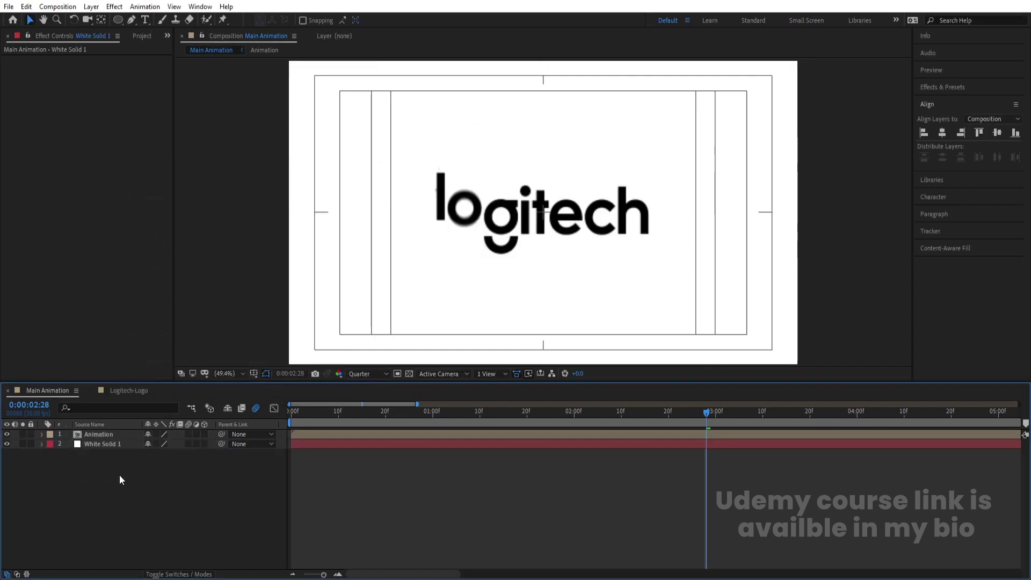
{"action": "mouse_move", "coordinate": [153, 352]}
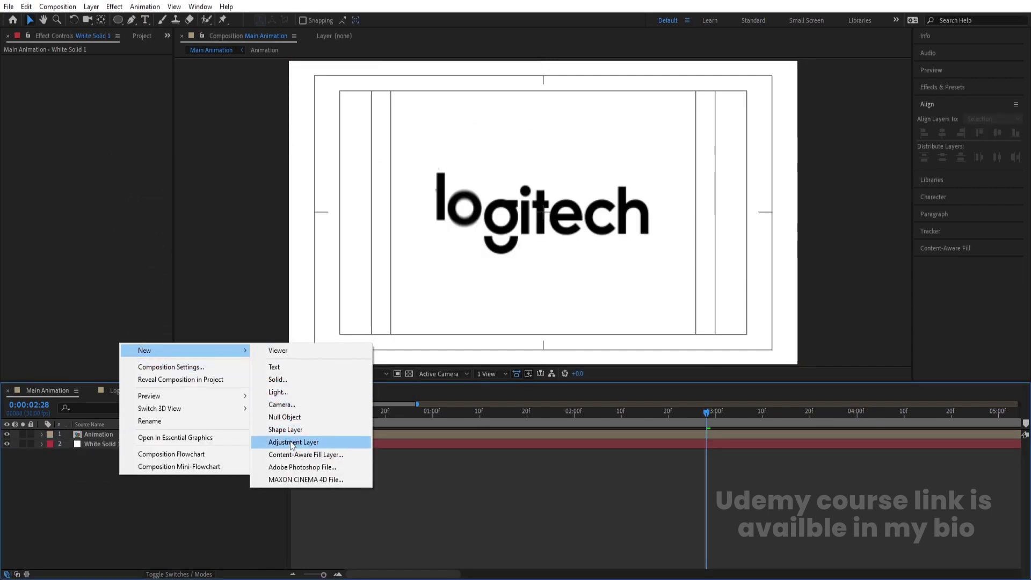
{"action": "left_click", "coordinate": [294, 442]}
Apply the Tint effect to the adjustment layer and swap its black and white mapping colors.
{"action": "left_click", "coordinate": [941, 88]}
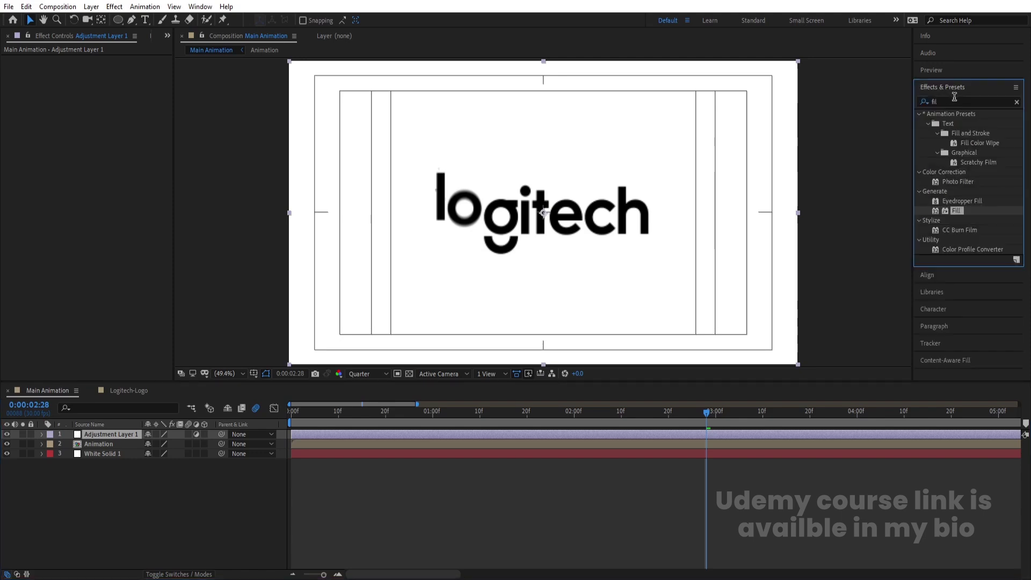
{"action": "left_click", "coordinate": [953, 98]}
{"action": "type", "text": "tint"}
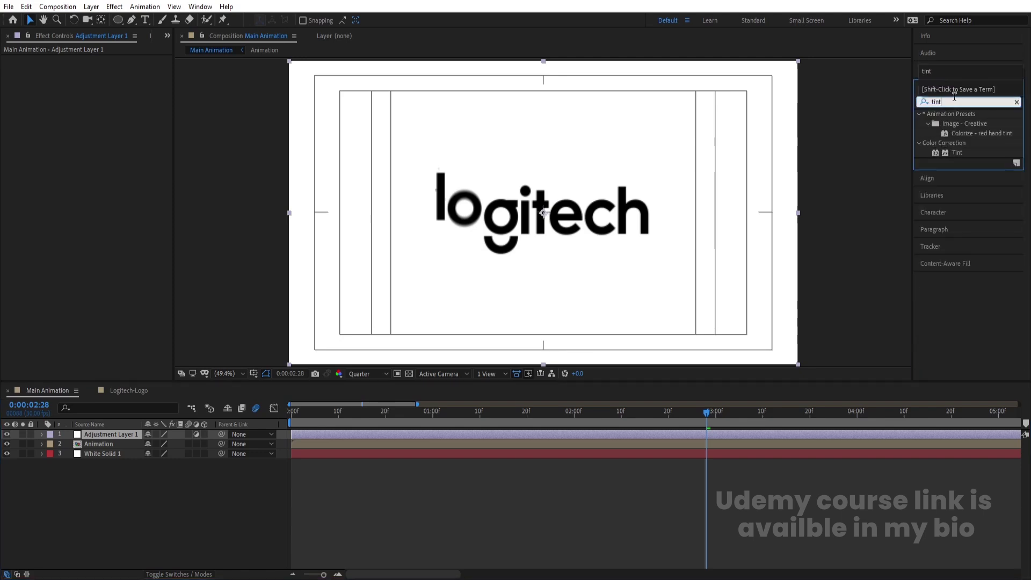
{"action": "double_click", "coordinate": [958, 153]}
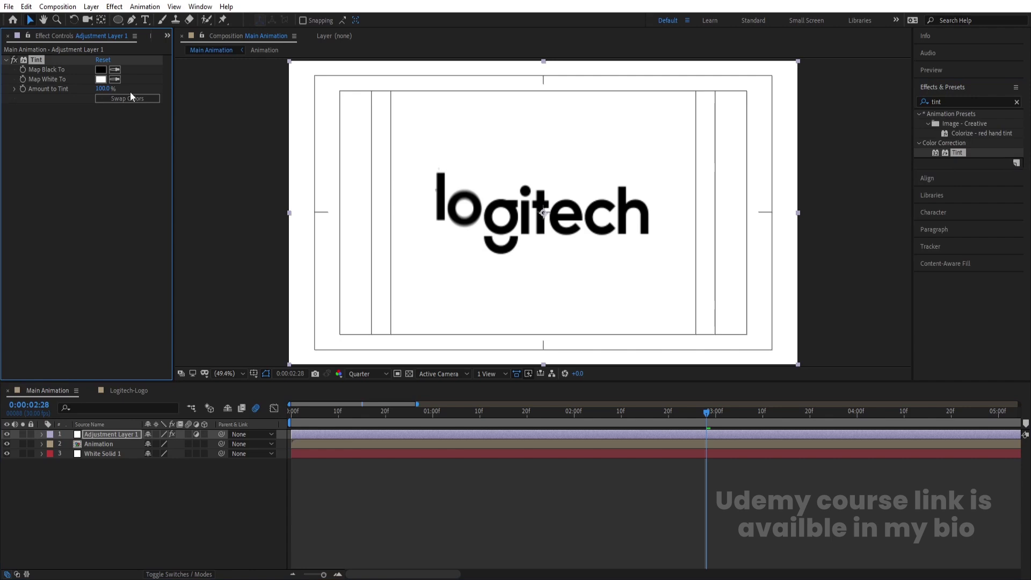
{"action": "left_click", "coordinate": [139, 100]}
Keyframe the adjustment layer's position from 960, -538 at 0:00:00:00 to 960, 540 at 0:00:00:20.
{"action": "left_click_drag", "start_coordinate": [330, 412], "coordinate": [296, 421]}
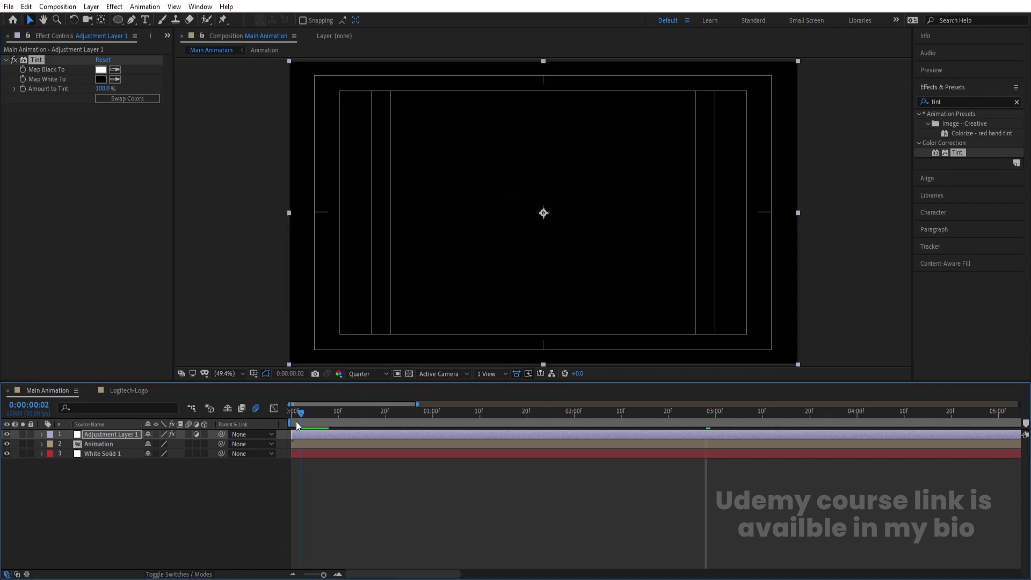
{"action": "left_click", "coordinate": [116, 433]}
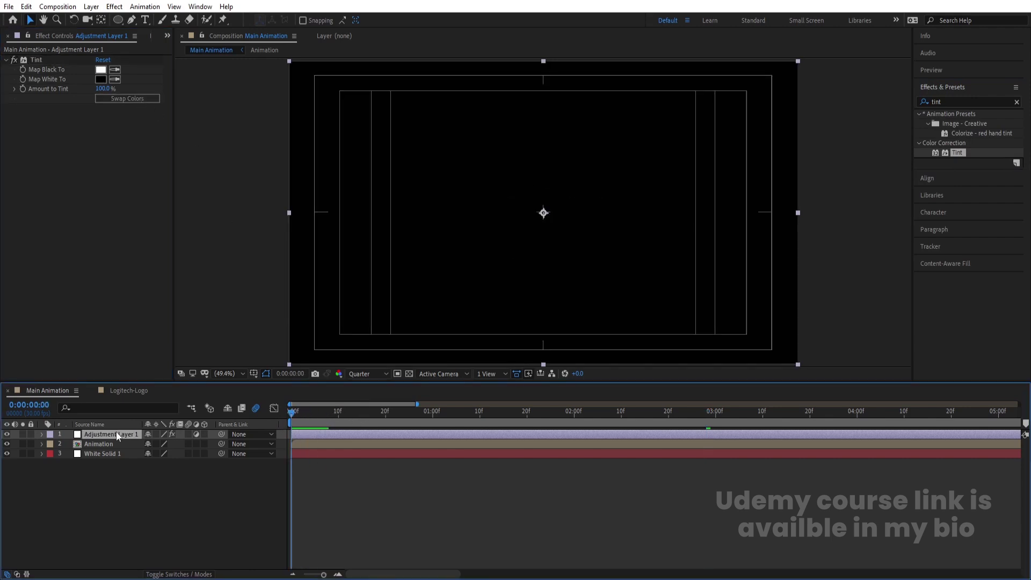
{"action": "key", "text": "p"}
{"action": "left_click", "coordinate": [69, 445]}
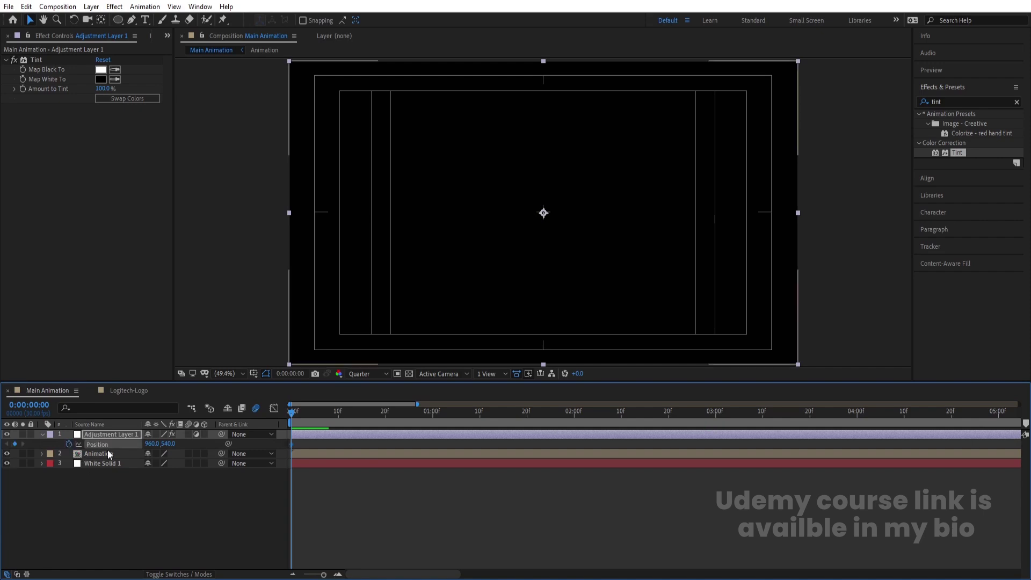
{"action": "left_click_drag", "start_coordinate": [341, 412], "coordinate": [385, 420]}
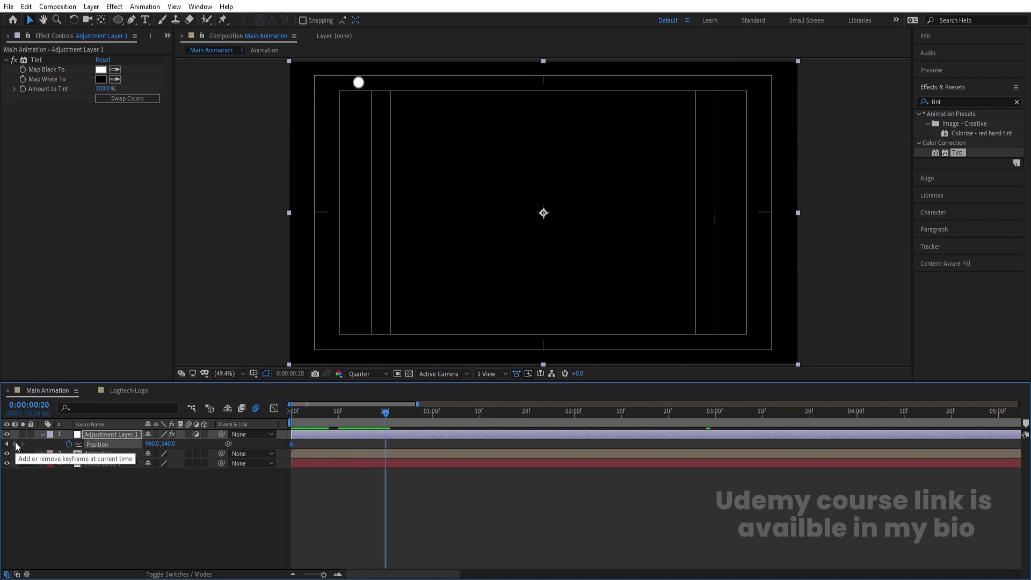
{"action": "key", "text": "Home"}
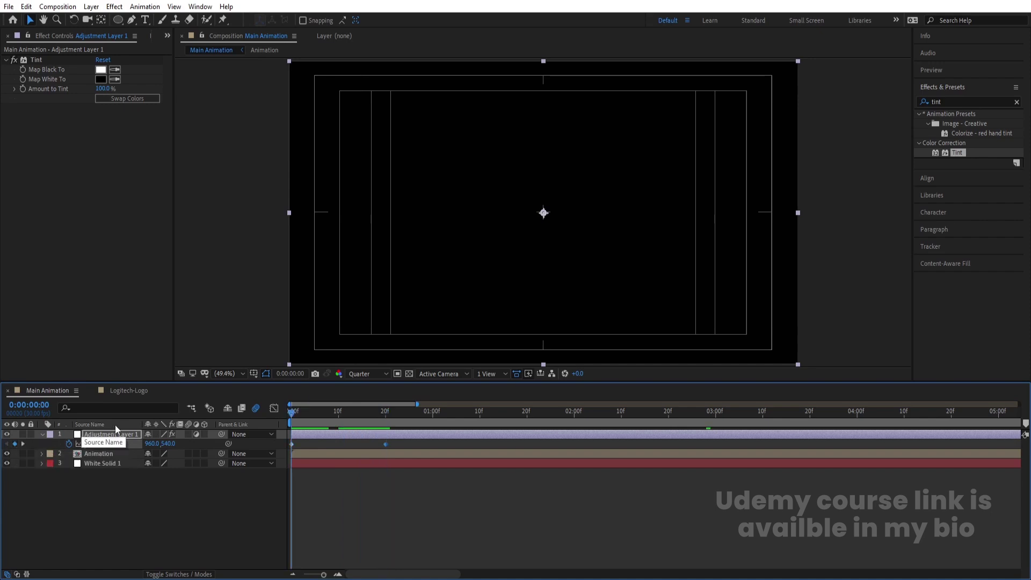
{"action": "left_click", "coordinate": [135, 528]}
{"action": "left_click", "coordinate": [97, 434]}
{"action": "left_click_drag", "start_coordinate": [586, 286], "coordinate": [589, 28]}
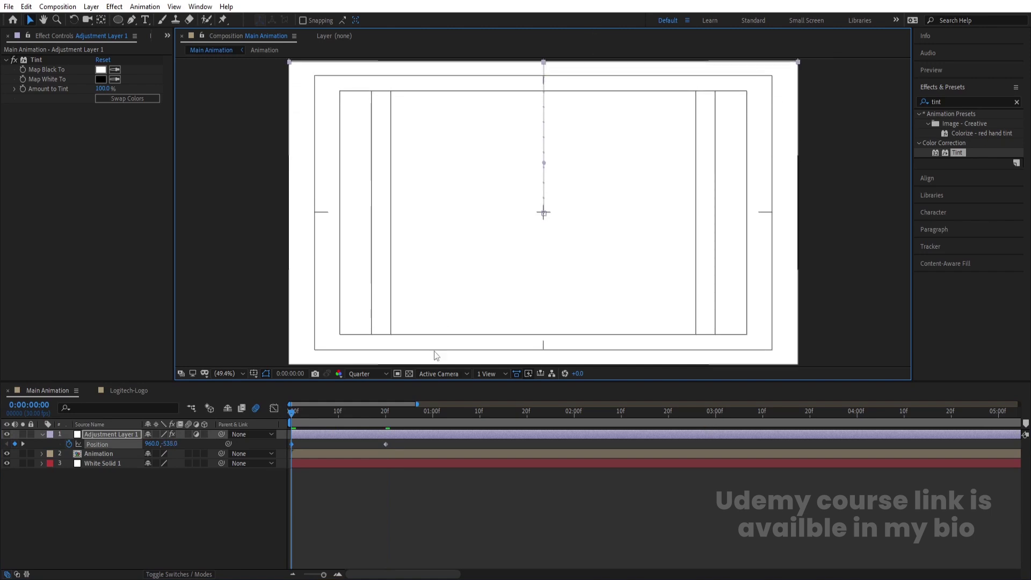
Easy-ease the adjustment layer's two position keyframes, reshape their speed curve for a fast start and slow landing, and preview the wipe.
{"action": "left_click_drag", "start_coordinate": [411, 491], "coordinate": [294, 424]}
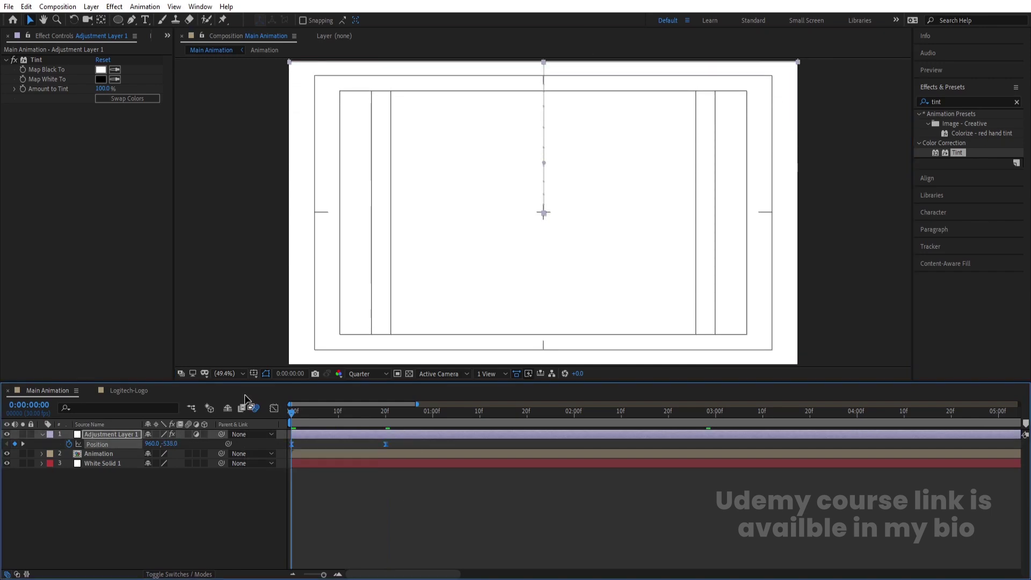
{"action": "left_click", "coordinate": [274, 408]}
{"action": "left_click_drag", "start_coordinate": [403, 501], "coordinate": [338, 544]}
{"action": "left_click", "coordinate": [273, 409]}
{"action": "key", "text": "space"}
{"action": "key", "text": "space"}
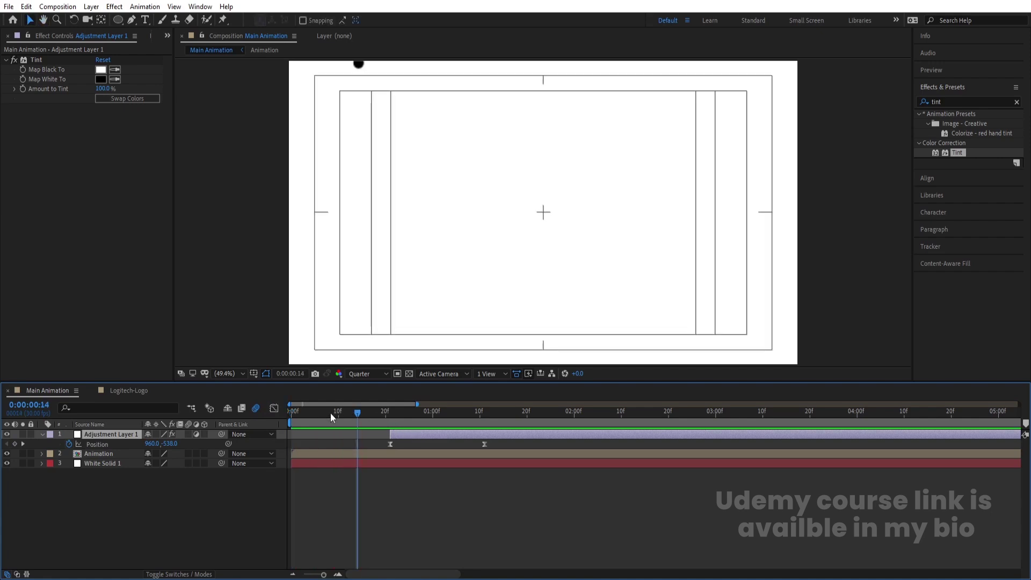
Move the adjustment layer so it starts at 0:00:01:00 and preview the wipe.
{"action": "left_click_drag", "start_coordinate": [358, 412], "coordinate": [433, 420]}
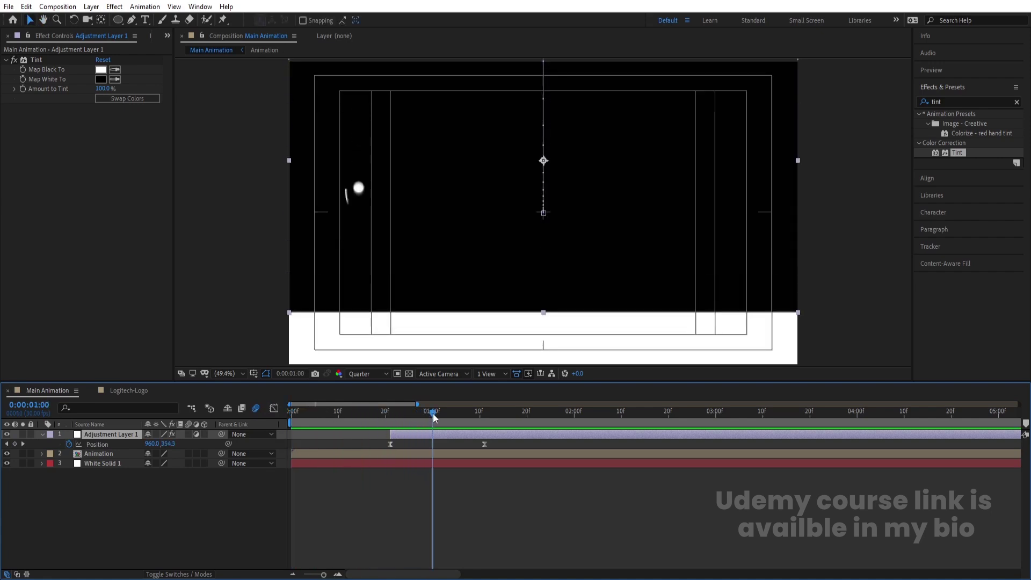
{"action": "key", "text": "bracketleft"}
{"action": "key", "text": "space"}
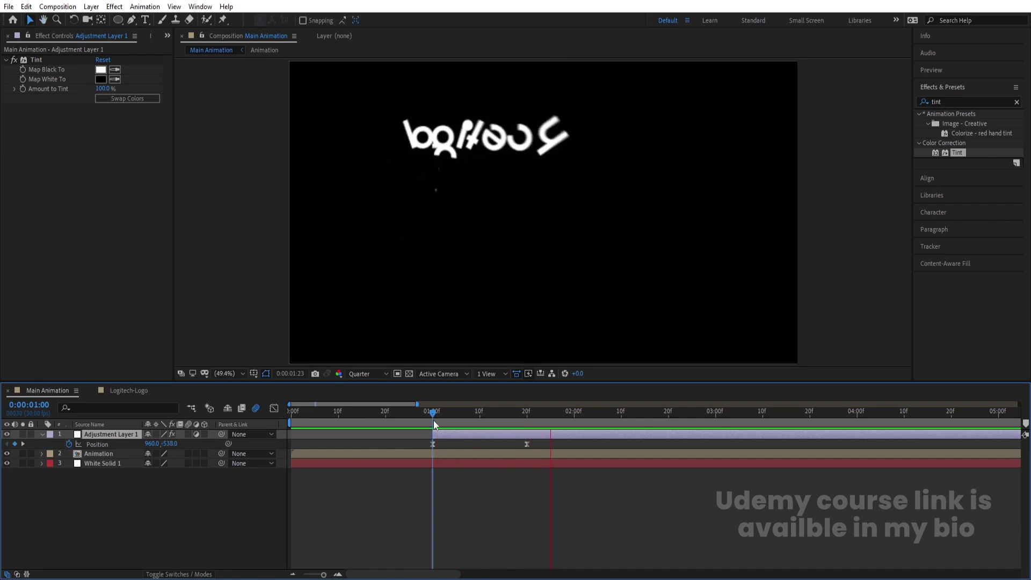
{"action": "key", "text": "space"}
Replay the animation from the start and around 0:00:01:00 to check the color wipe's timing against the dot's fall.
{"action": "left_click_drag", "start_coordinate": [427, 417], "coordinate": [227, 422]}
{"action": "key", "text": "space"}
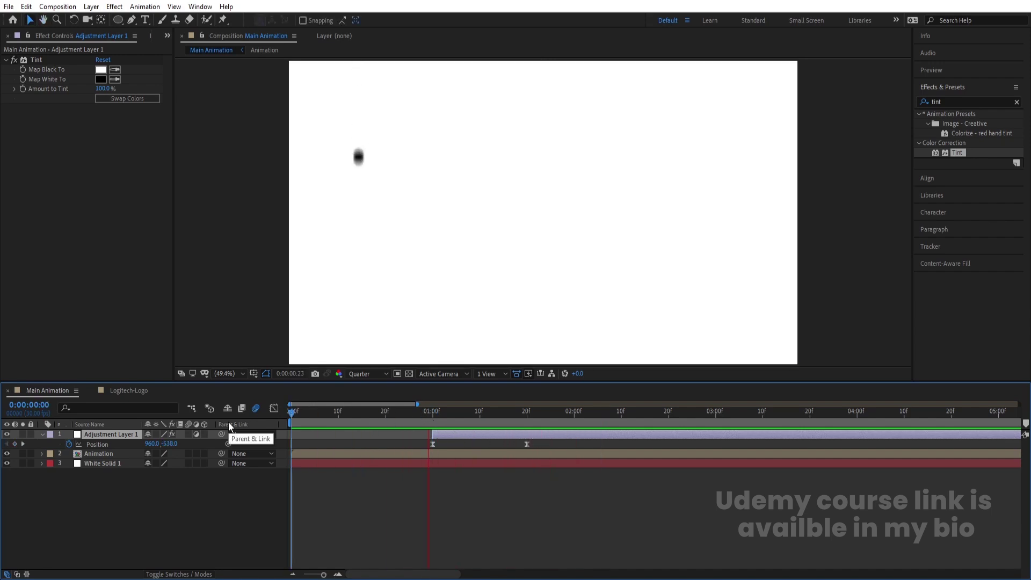
{"action": "key", "text": "space"}
{"action": "key", "text": "space"}
{"action": "key", "text": "space"}
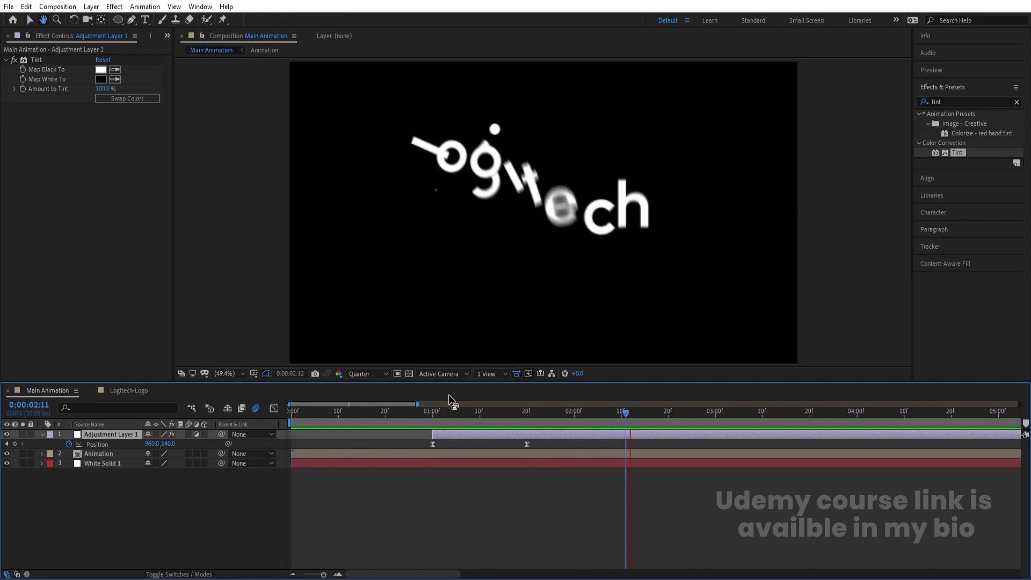
{"action": "left_click_drag", "start_coordinate": [469, 418], "coordinate": [446, 424]}
{"action": "left_click", "coordinate": [341, 428]}
{"action": "key", "text": "space"}
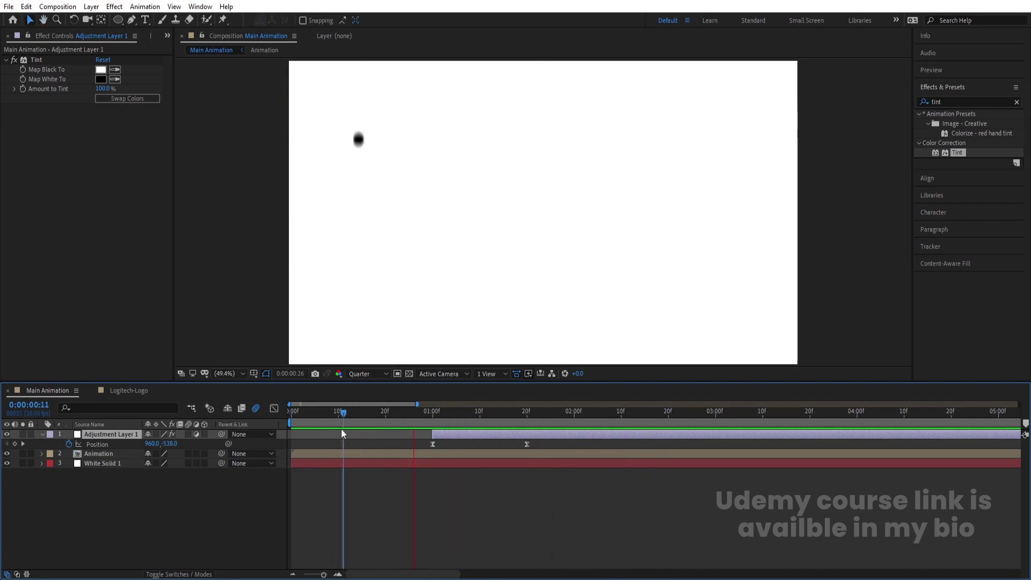
{"action": "key", "text": "space"}
{"action": "left_click", "coordinate": [429, 416]}
{"action": "left_click_drag", "start_coordinate": [429, 416], "coordinate": [412, 420]}
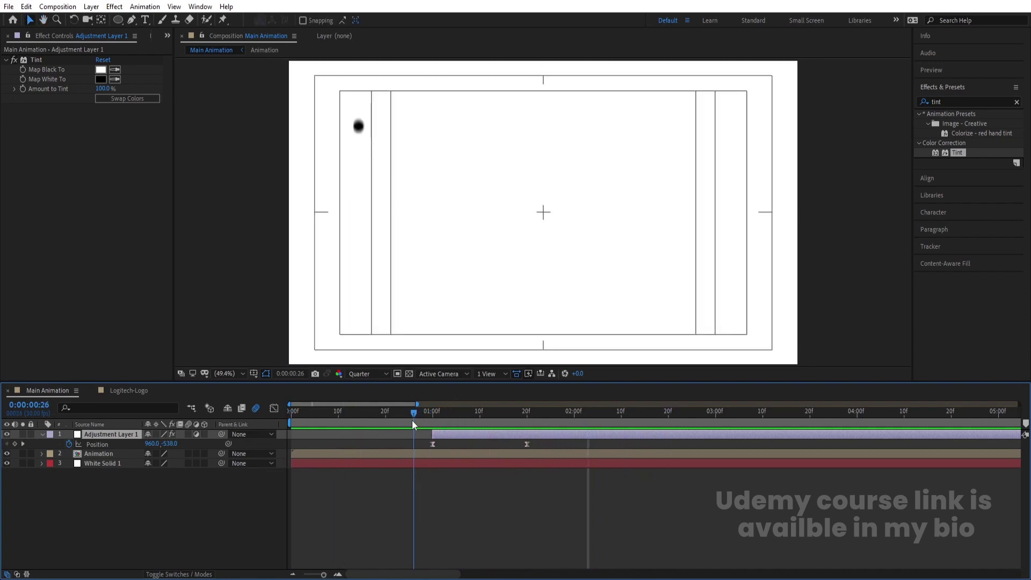
{"action": "key", "text": "space"}
{"action": "key", "text": "space"}
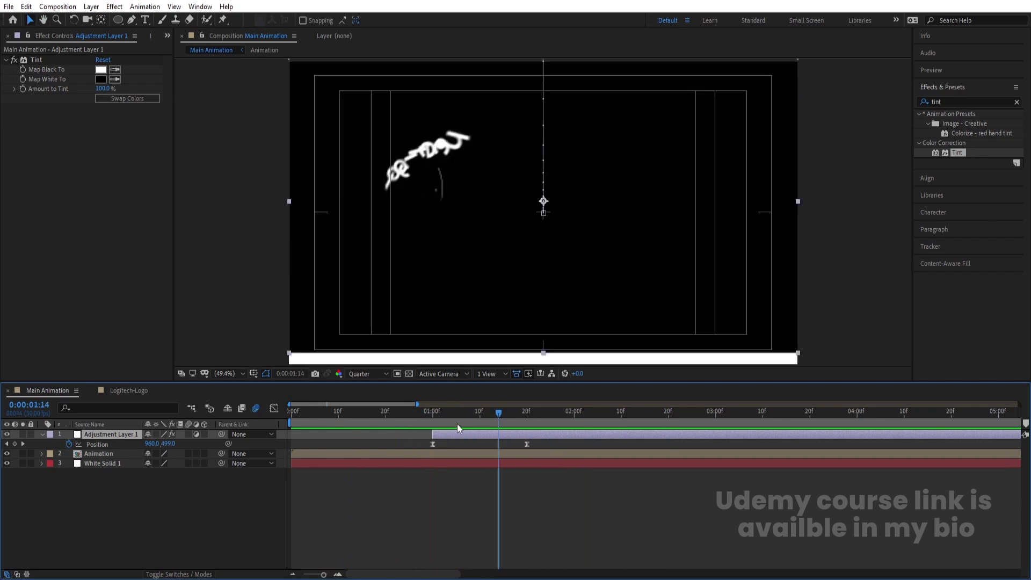
Replace the adjustment layer's first position keyframe at 0:00:01:00 with about -960, 540 so the wipe enters from the frame's left side.
{"action": "key", "text": "k"}
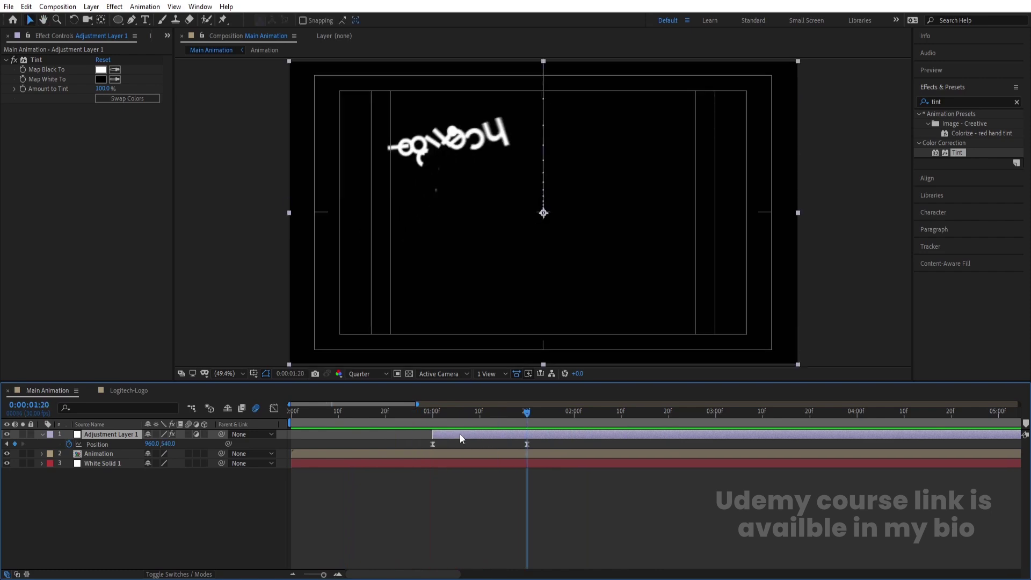
{"action": "left_click", "coordinate": [432, 445]}
{"action": "key", "text": "Delete"}
{"action": "left_click", "coordinate": [433, 415]}
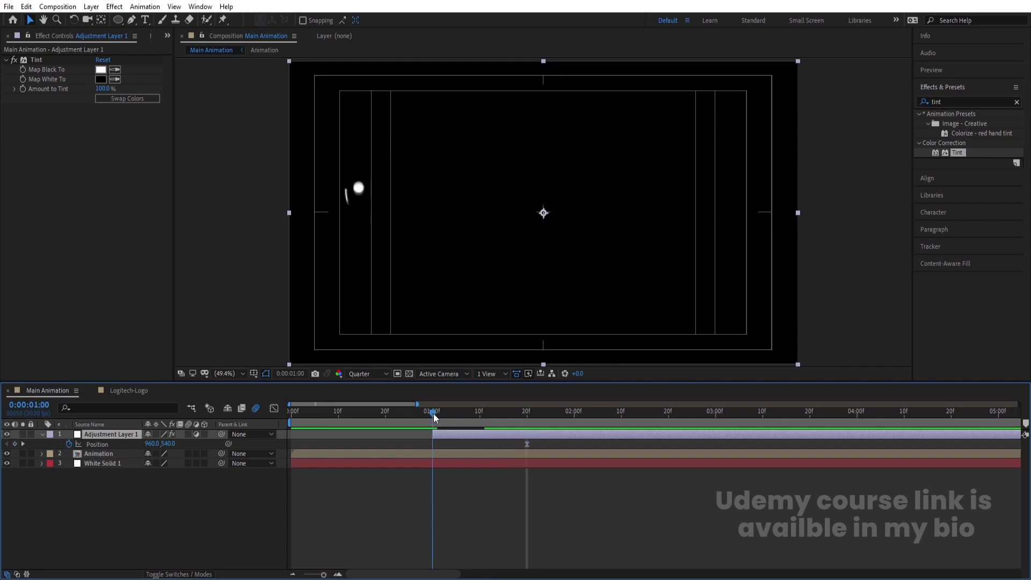
{"action": "left_click_drag", "start_coordinate": [717, 215], "coordinate": [205, 212]}
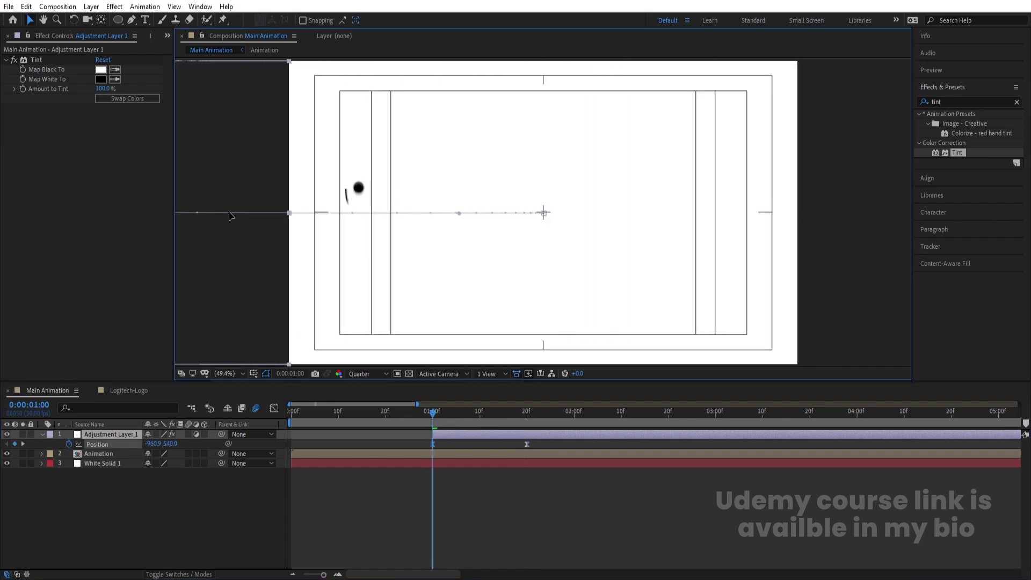
Reshape the adjustment layer's position speed curve for a fast start and long, slow landing, and preview the wipe.
{"action": "left_click", "coordinate": [110, 446]}
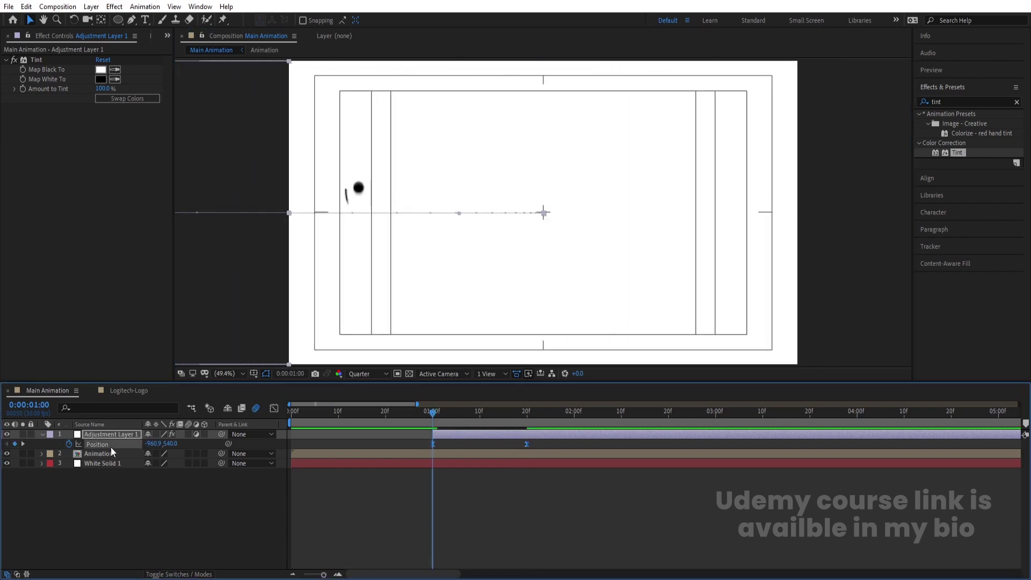
{"action": "left_click", "coordinate": [274, 410]}
{"action": "left_click_drag", "start_coordinate": [512, 544], "coordinate": [439, 544]}
{"action": "left_click", "coordinate": [433, 544]}
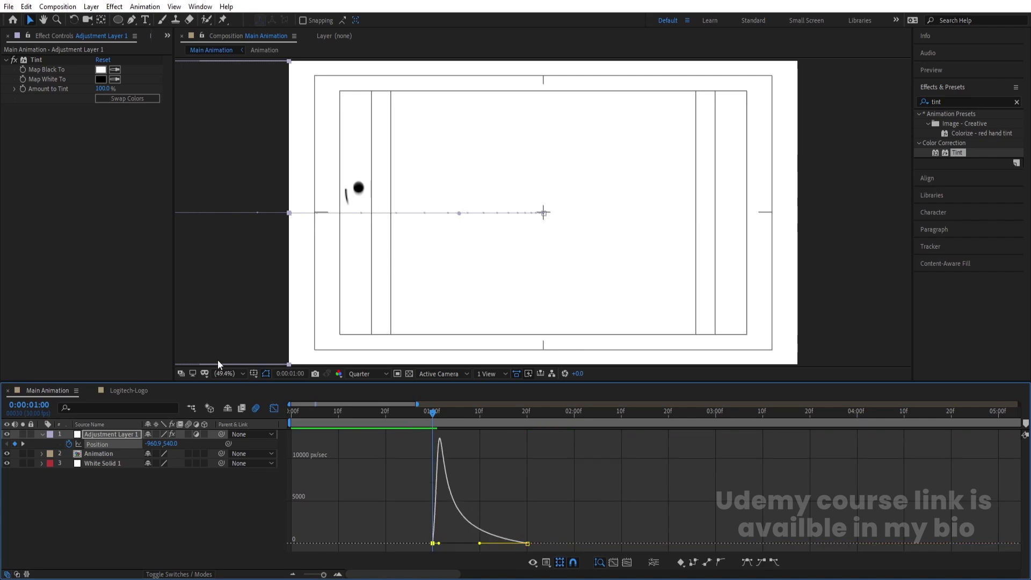
{"action": "left_click", "coordinate": [274, 410]}
{"action": "key", "text": "space"}
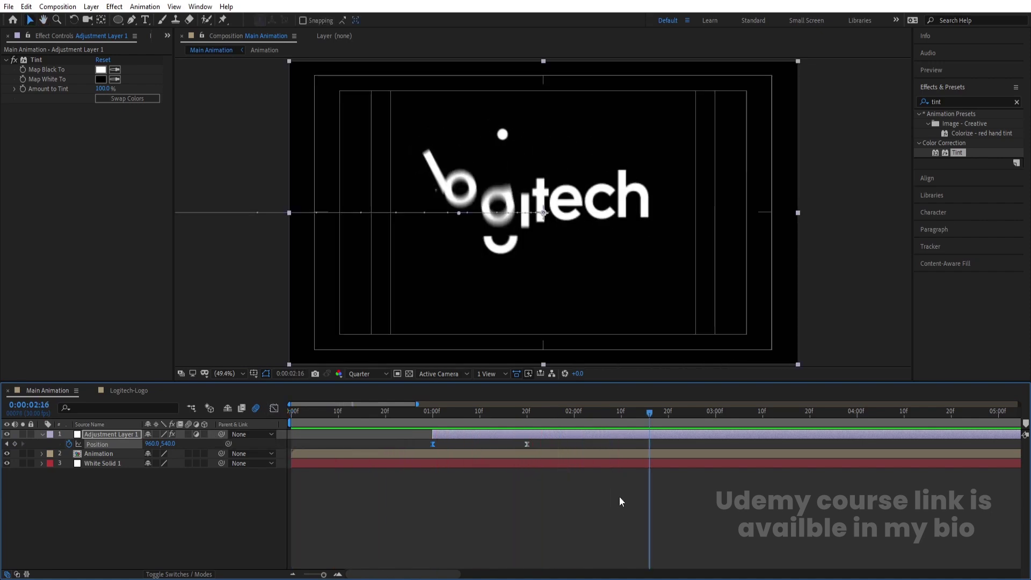
Add a second adjustment layer with a Tint effect and swap its black and white mapping to invert the colors.
{"action": "left_click_drag", "start_coordinate": [673, 419], "coordinate": [683, 421]}
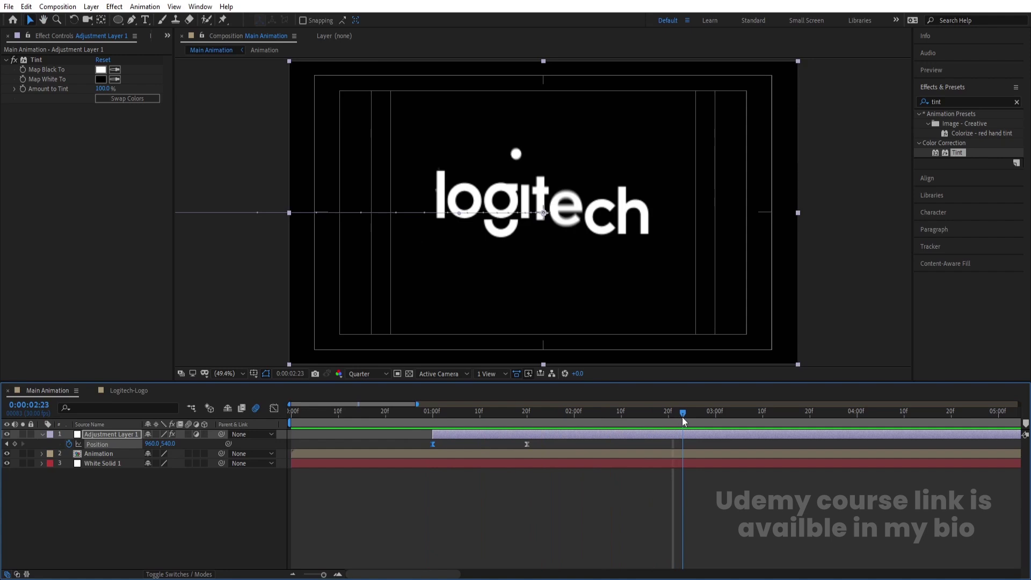
{"action": "right_click", "coordinate": [81, 534]}
{"action": "mouse_move", "coordinate": [122, 409]}
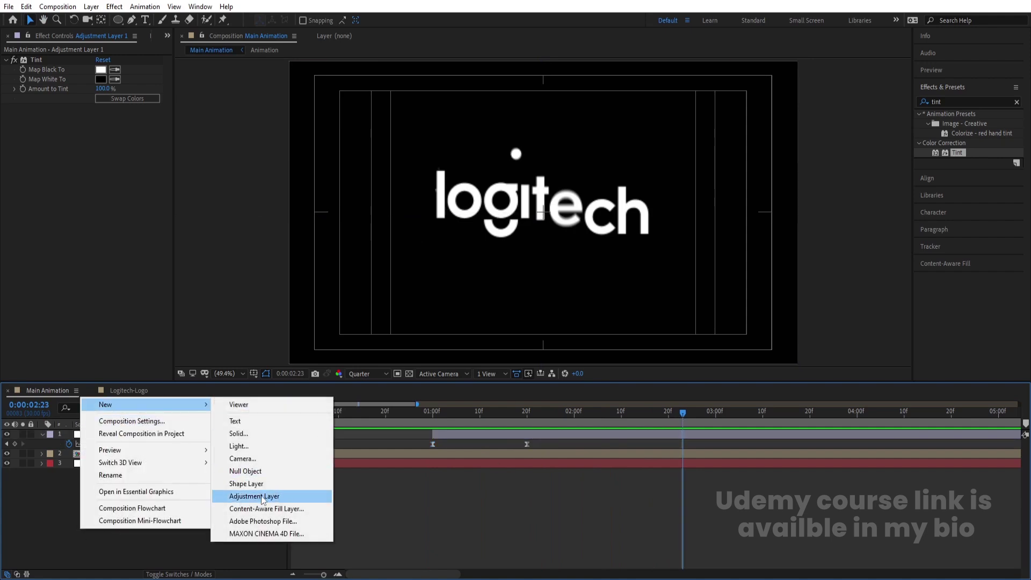
{"action": "left_click", "coordinate": [279, 498]}
{"action": "double_click", "coordinate": [956, 154]}
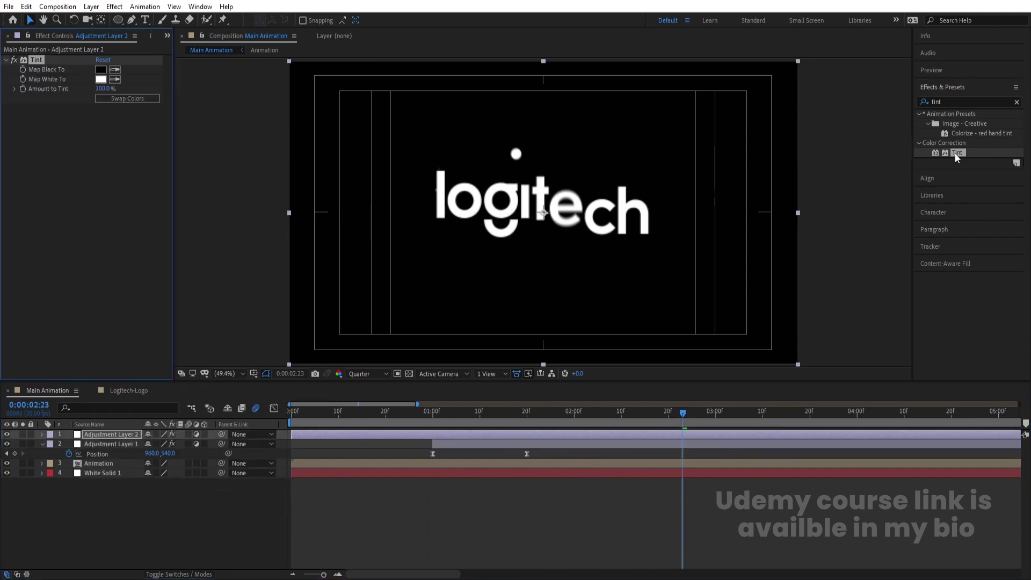
{"action": "left_click", "coordinate": [155, 100]}
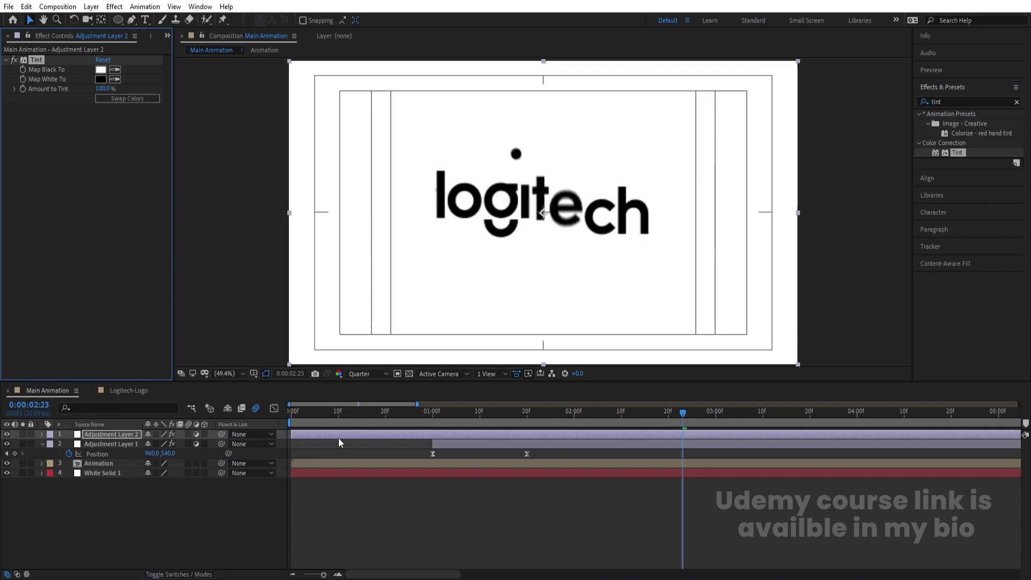
{"action": "left_click", "coordinate": [270, 495]}
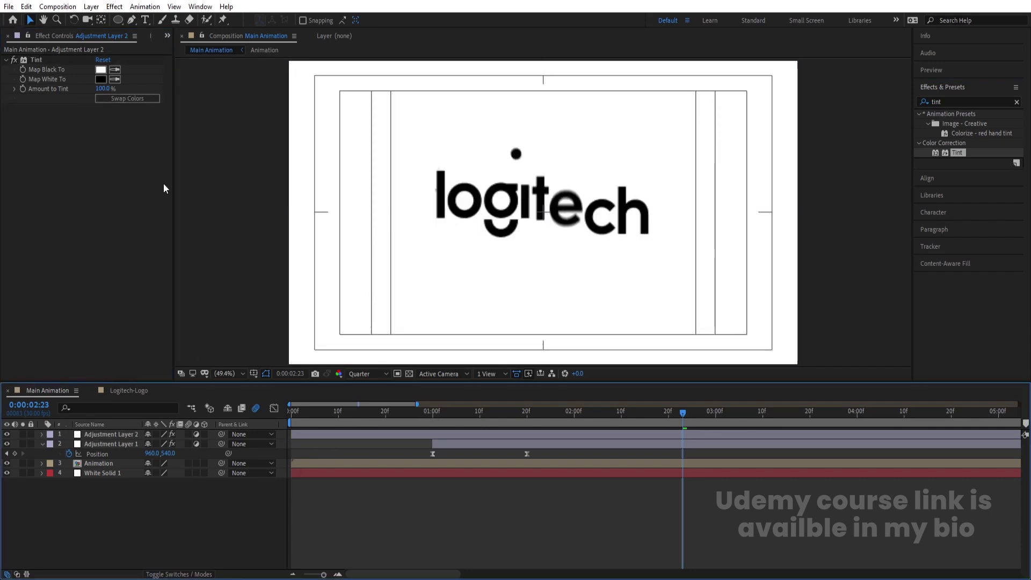
Draw a circle with a fully saturated blue-violet fill over the middle of the finished logo at 0:00:03:19.
{"action": "left_click", "coordinate": [119, 23]}
{"action": "left_click", "coordinate": [310, 20]}
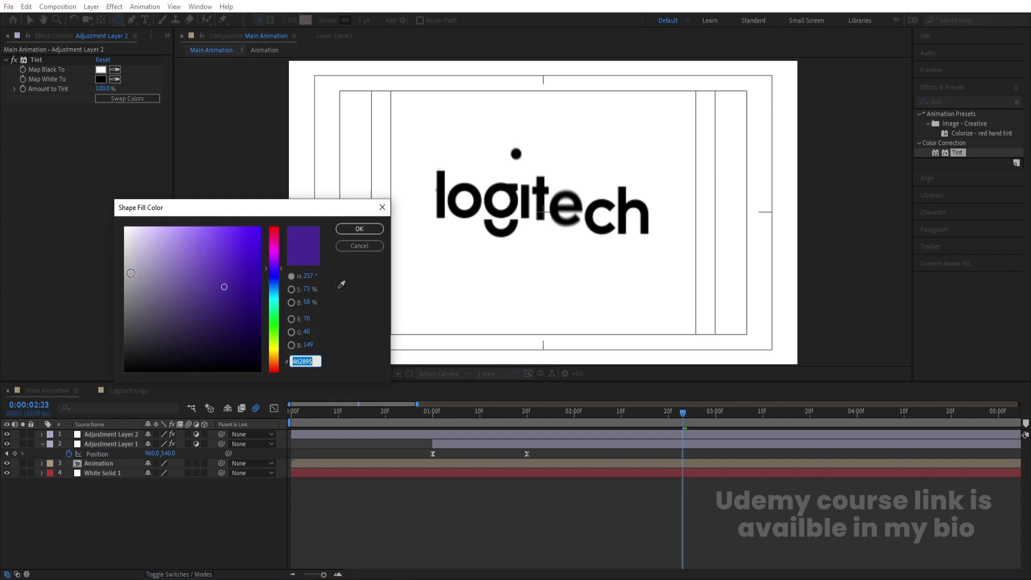
{"action": "left_click_drag", "start_coordinate": [152, 275], "coordinate": [118, 201]}
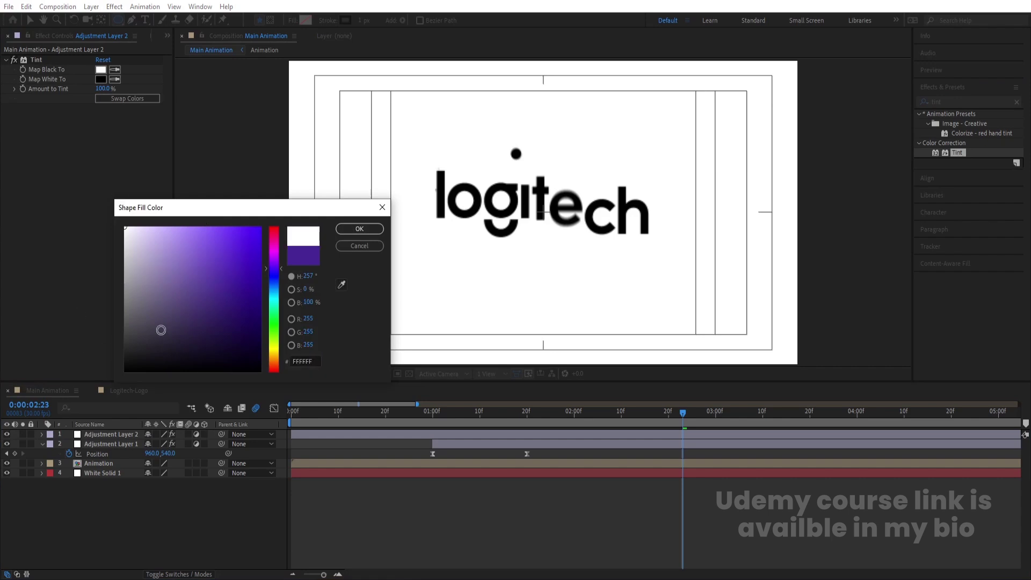
{"action": "left_click_drag", "start_coordinate": [238, 286], "coordinate": [263, 224]}
{"action": "left_click", "coordinate": [359, 230]}
{"action": "key", "text": "space"}
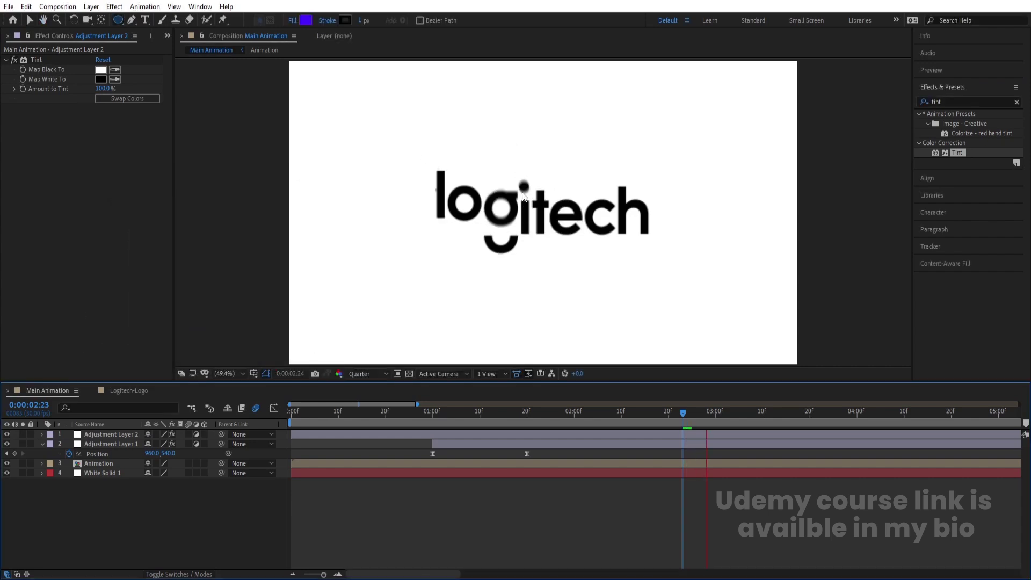
{"action": "key", "text": "space"}
{"action": "mouse_move", "coordinate": [492, 162]}
{"action": "left_mouse_down"}
{"action": "mouse_move", "coordinate": [582, 258]}
{"action": "mouse_move", "coordinate": [590, 250]}
{"action": "left_mouse_up"}
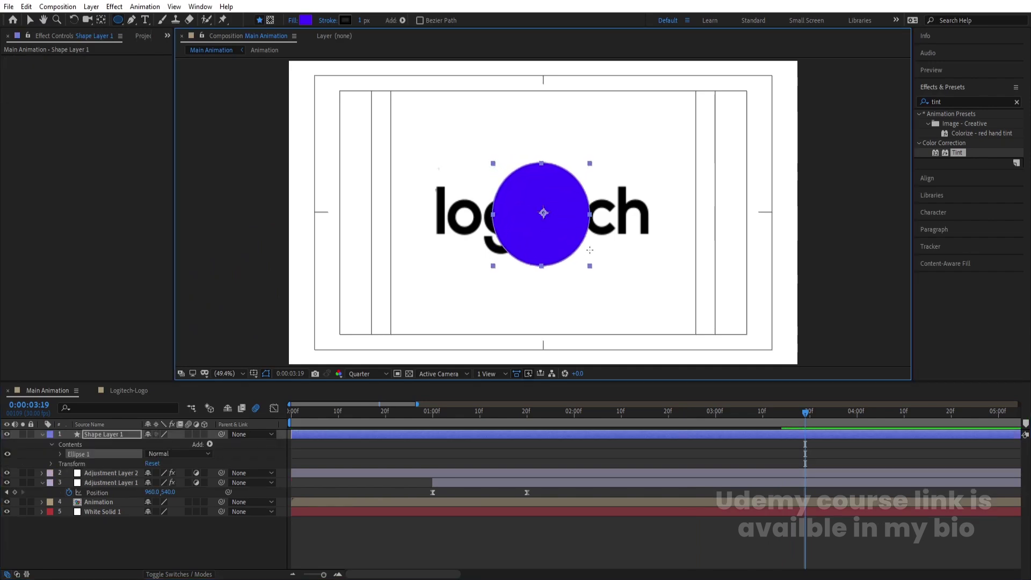
Lower the circle layer's opacity to 42% and center the circle on the dot of the "i".
{"action": "key", "text": "t"}
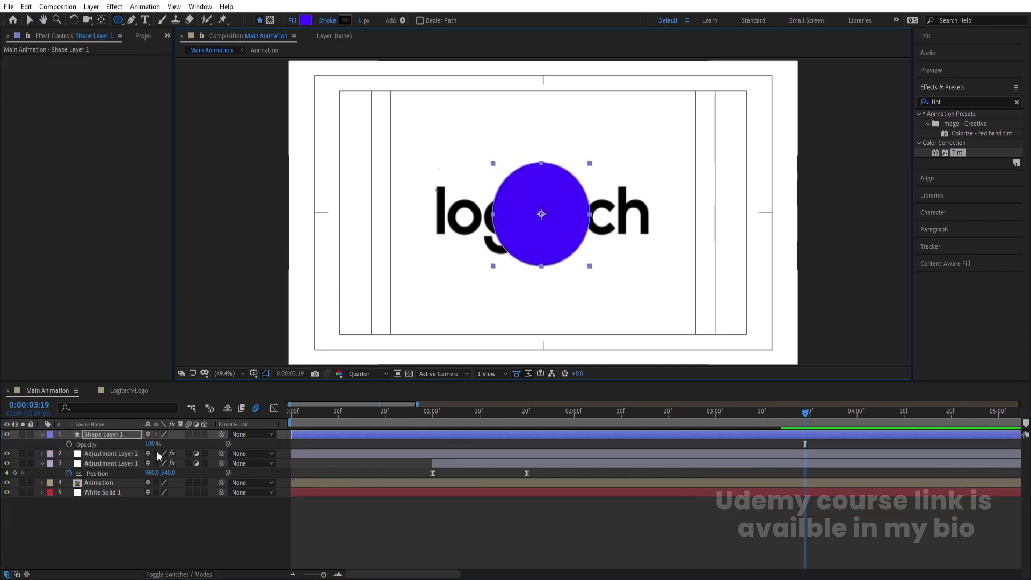
{"action": "left_click_drag", "start_coordinate": [150, 445], "coordinate": [120, 451]}
{"action": "key", "text": "v"}
{"action": "left_click_drag", "start_coordinate": [570, 228], "coordinate": [554, 214]}
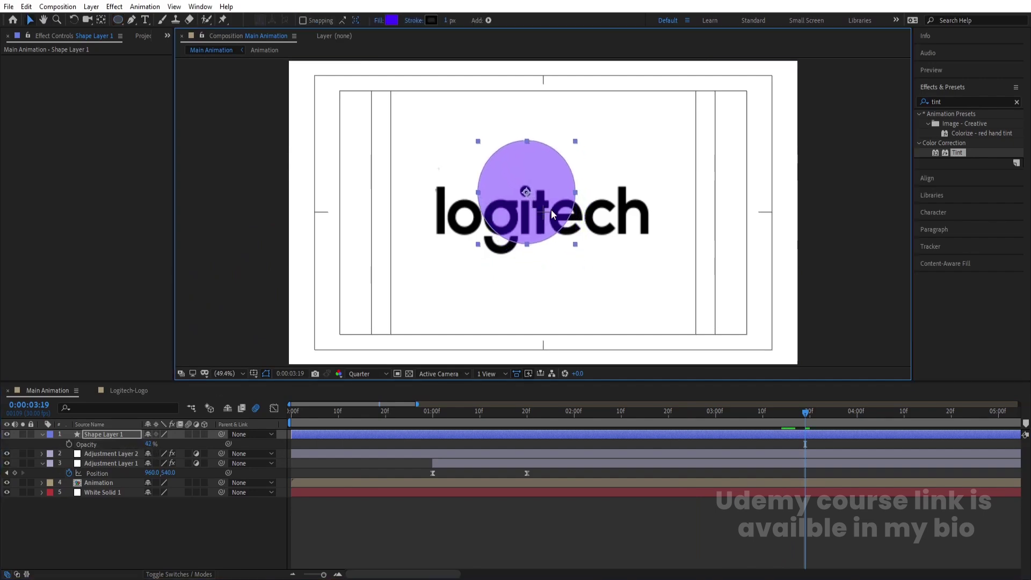
{"action": "key", "text": "Up"}
{"action": "key", "text": "Up"}
{"action": "key", "text": "Left"}
{"action": "key", "text": "Left"}
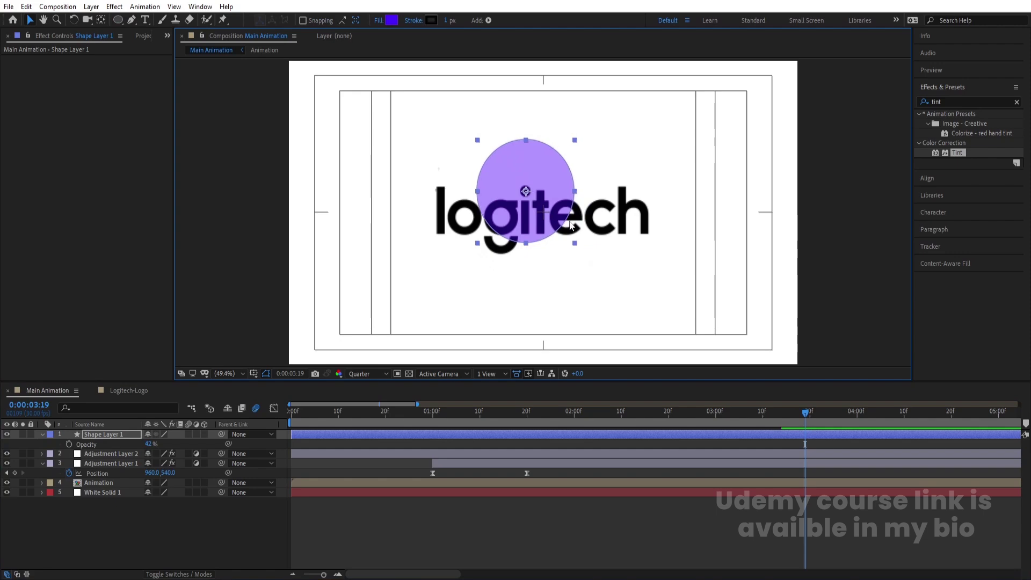
Trim the circle layer's start to 0:00:03:19 and set a scale keyframe of 0% there.
{"action": "left_click", "coordinate": [112, 438]}
{"action": "key", "text": "alt+bracketleft"}
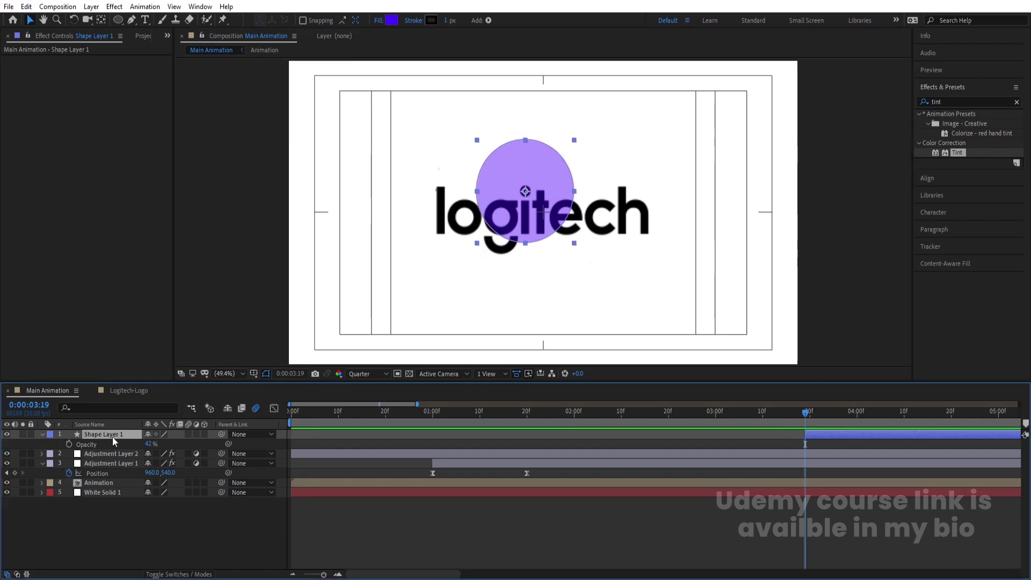
{"action": "type", "text": "s"}
{"action": "type", "text": "0"}
{"action": "key", "text": "Return"}
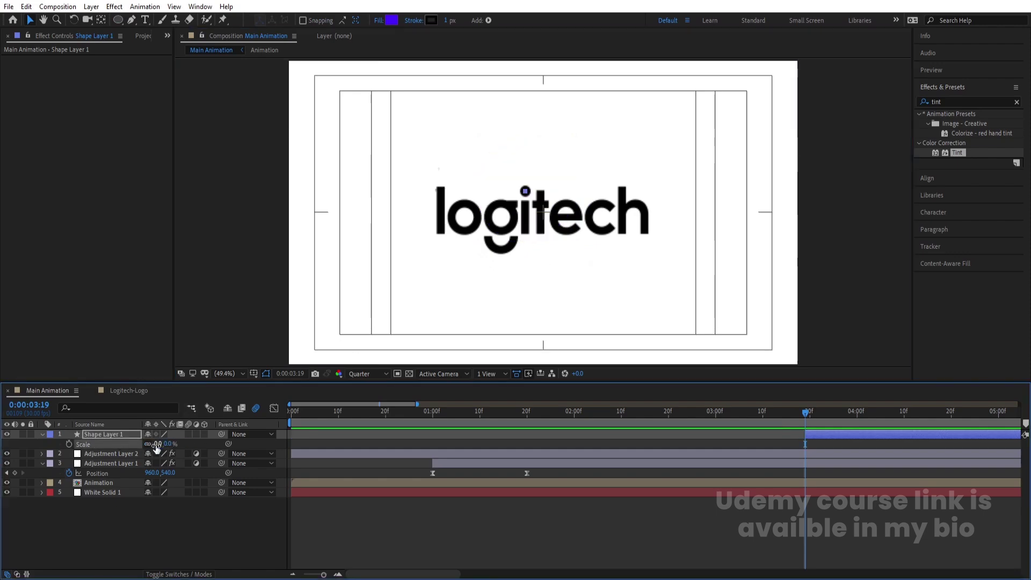
{"action": "left_click", "coordinate": [68, 444]}
Scale the circle to 664% at 0:00:04:11 so it covers the frame, and restore its opacity to 100%.
{"action": "key", "text": "space"}
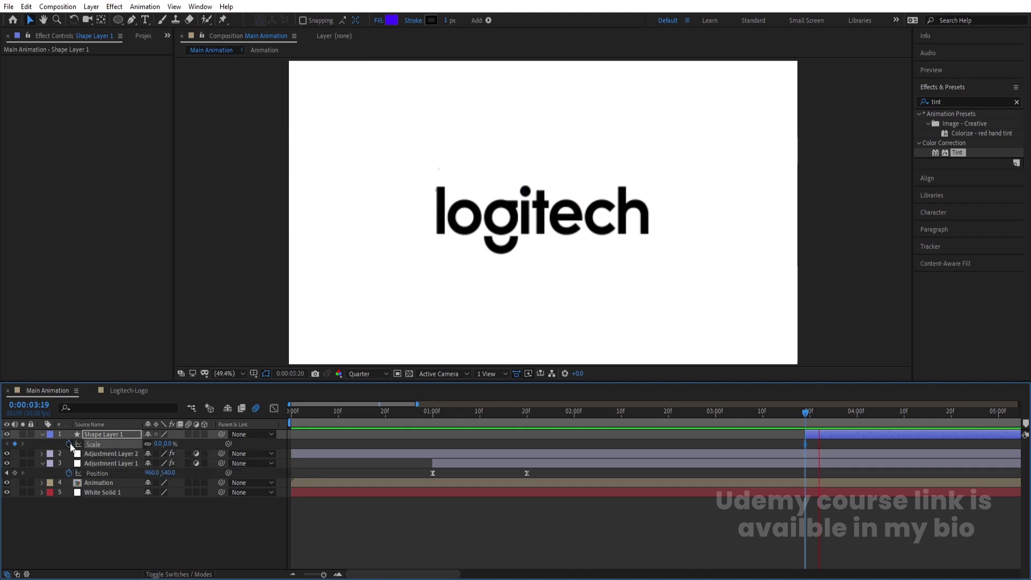
{"action": "key", "text": "space"}
{"action": "left_click_drag", "start_coordinate": [160, 445], "coordinate": [437, 364]}
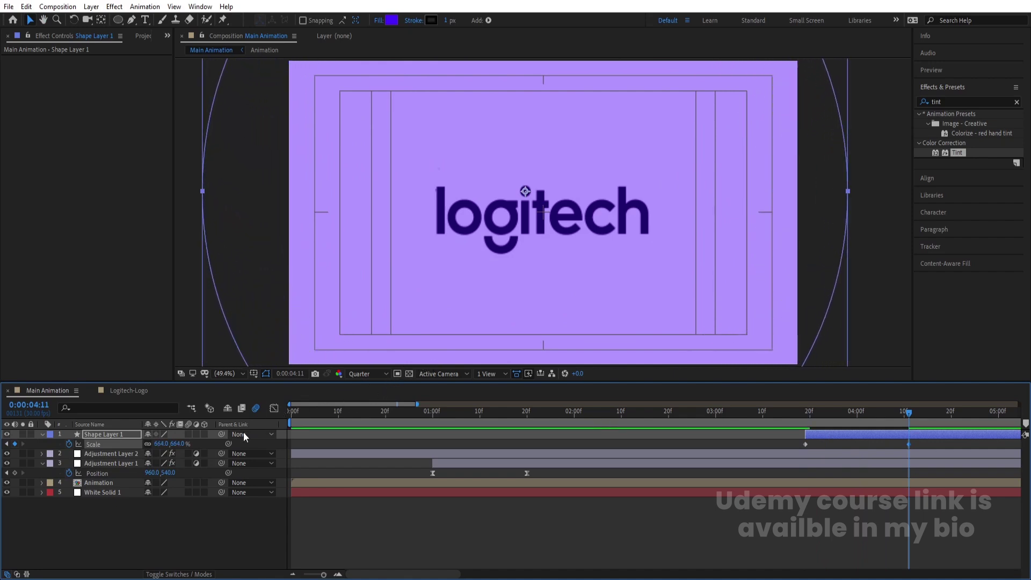
{"action": "key", "text": "t"}
{"action": "left_click_drag", "start_coordinate": [150, 443], "coordinate": [321, 436]}
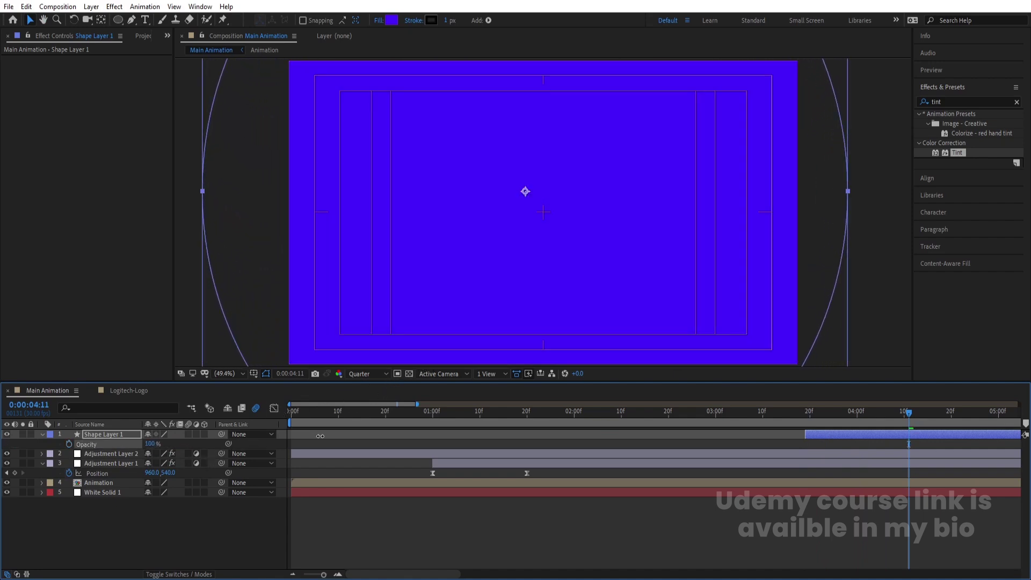
Set the second adjustment layer's track matte to Alpha Matte "Shape Layer 1".
{"action": "left_click", "coordinate": [95, 455]}
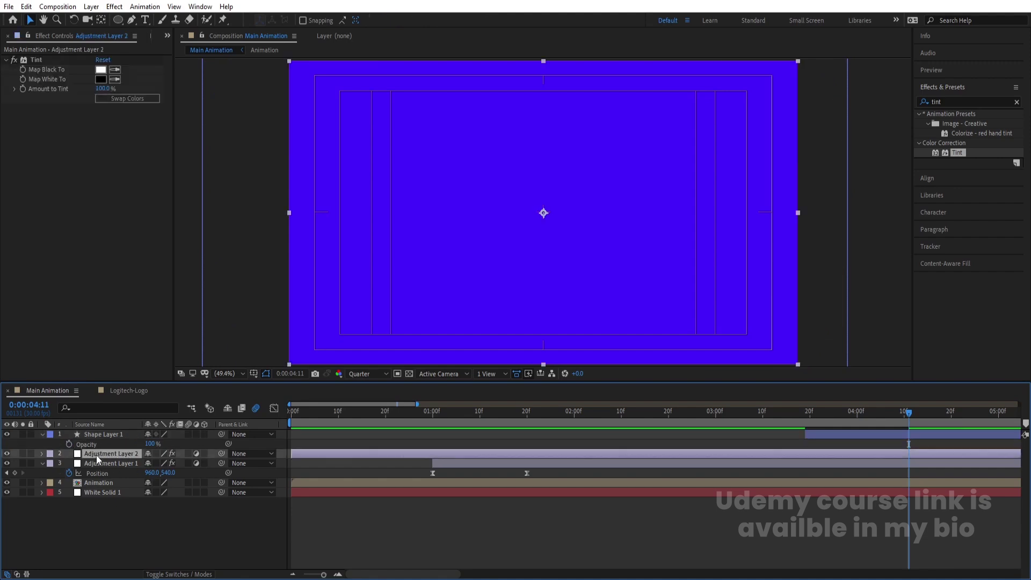
{"action": "key", "text": "F4"}
{"action": "left_click", "coordinate": [209, 454]}
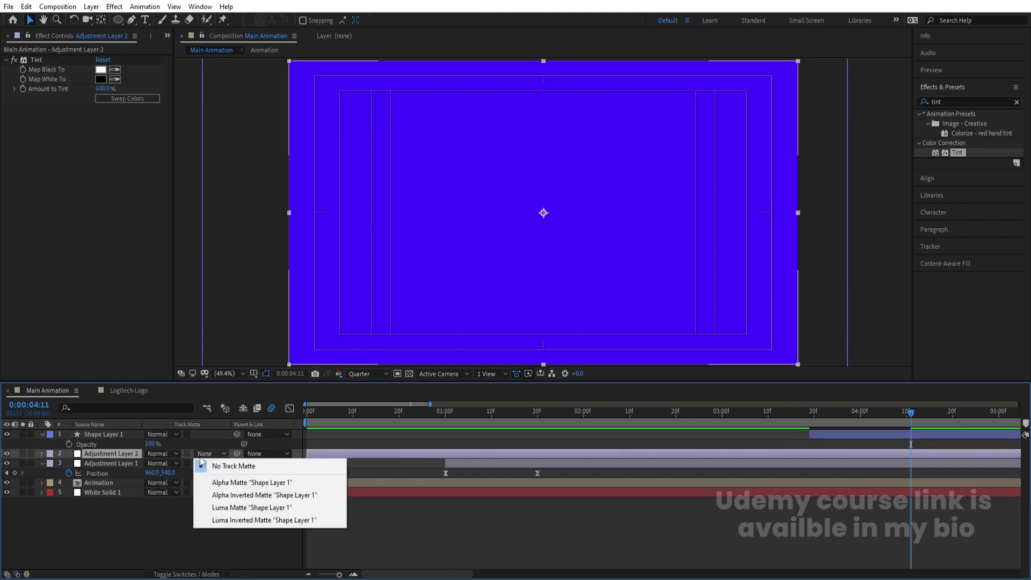
{"action": "left_click", "coordinate": [231, 483]}
Easy-ease the circle's two scale keyframes and reshape their speed curve for a fast start and slow finish.
{"action": "left_click", "coordinate": [101, 433]}
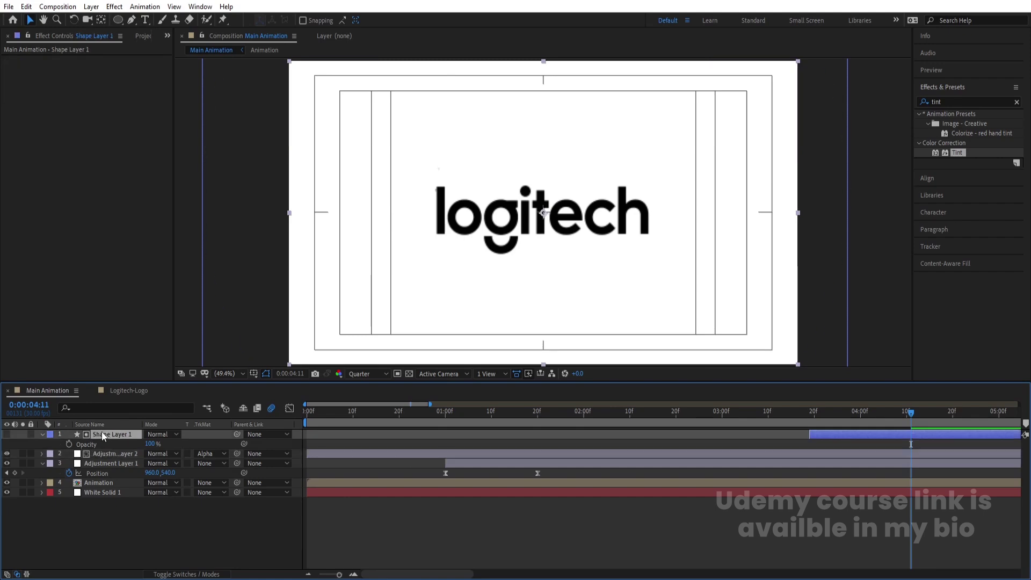
{"action": "key", "text": "s"}
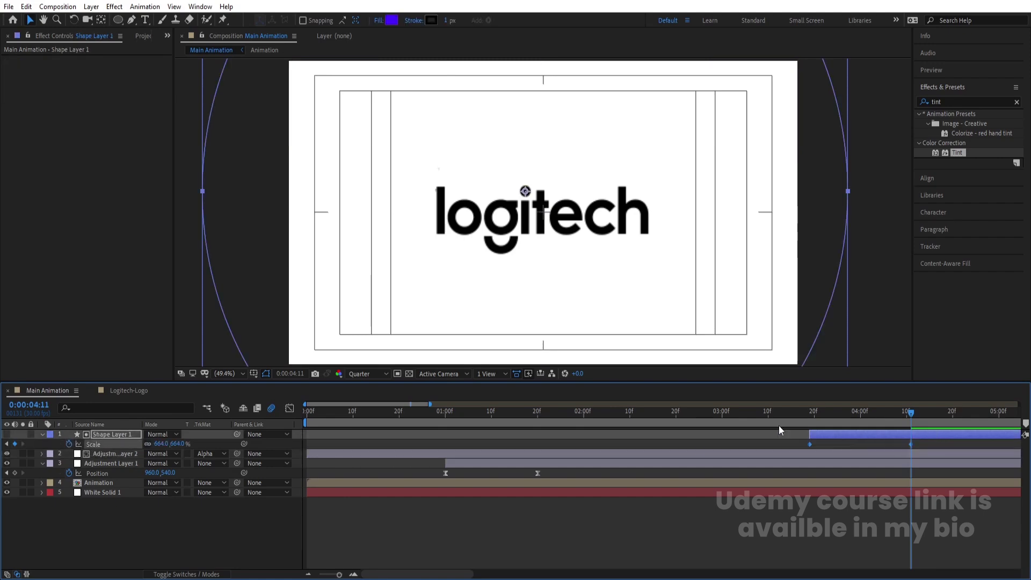
{"action": "key", "text": "F9"}
{"action": "key", "text": "shift+F3"}
{"action": "left_click_drag", "start_coordinate": [943, 489], "coordinate": [803, 552]}
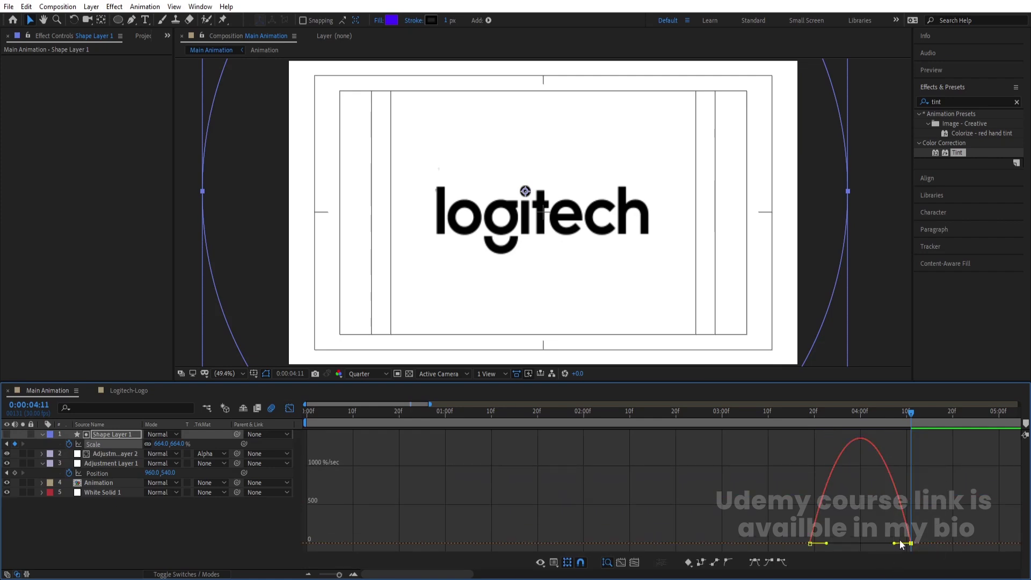
{"action": "left_click", "coordinate": [911, 544]}
{"action": "left_click_drag", "start_coordinate": [894, 544], "coordinate": [860, 544]}
{"action": "left_click_drag", "start_coordinate": [829, 485], "coordinate": [783, 574]}
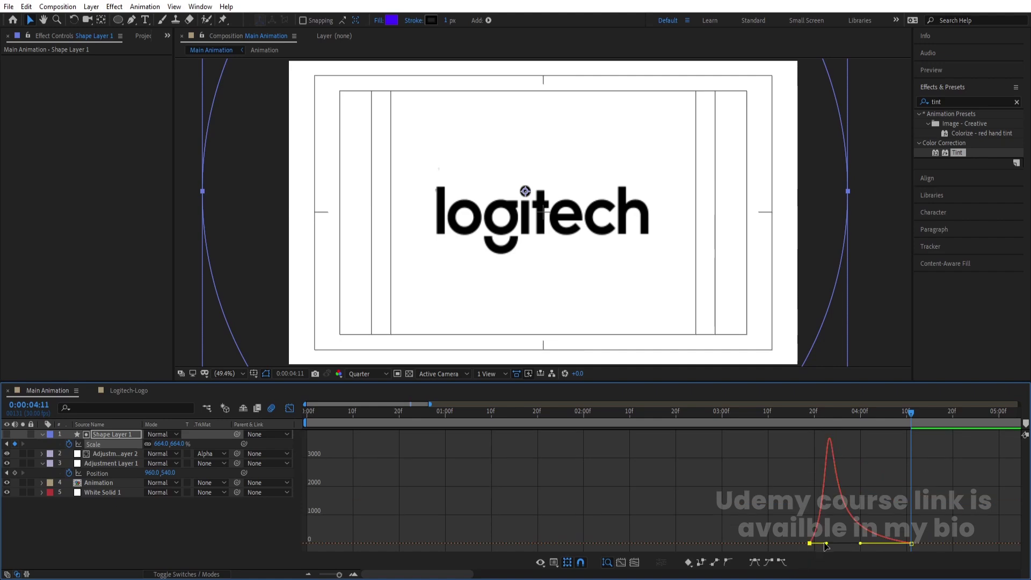
{"action": "left_click_drag", "start_coordinate": [825, 544], "coordinate": [814, 543]}
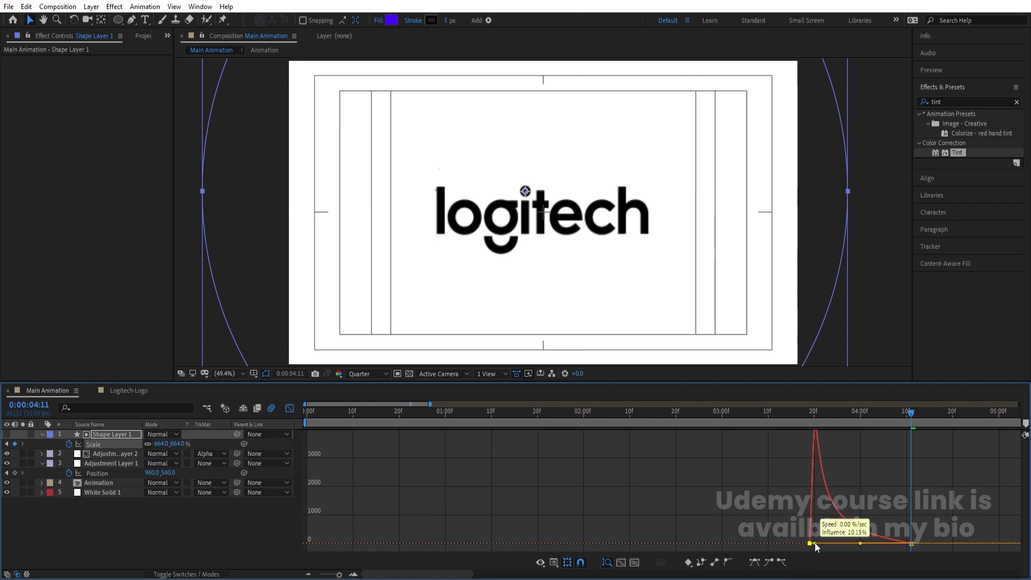
{"action": "left_click", "coordinate": [289, 408]}
Move the circle layer so it starts at 0:00:02:28, as the letters settle, and preview the reveal.
{"action": "left_click_drag", "start_coordinate": [838, 420], "coordinate": [712, 430]}
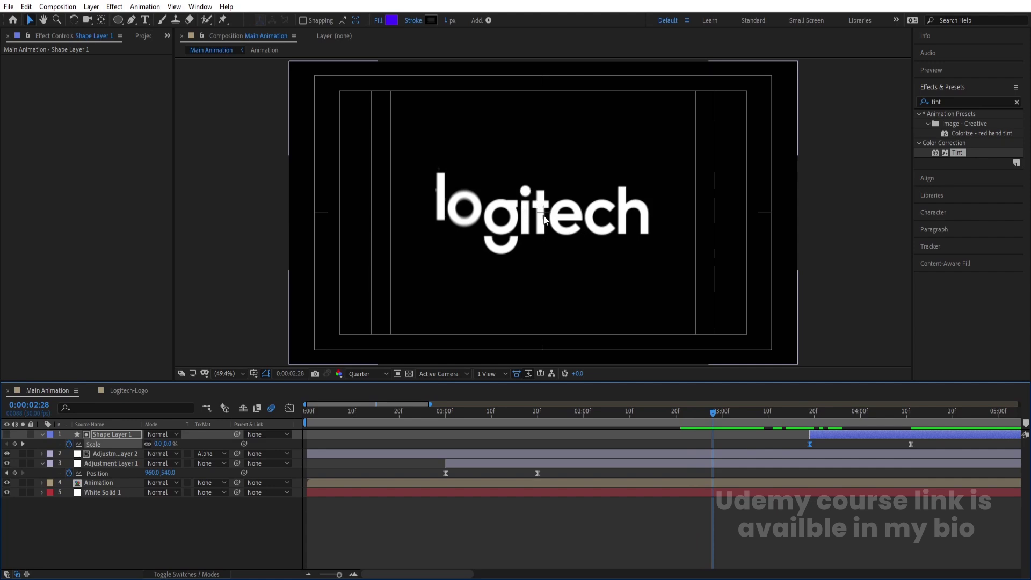
{"action": "left_click_drag", "start_coordinate": [762, 434], "coordinate": [726, 432]}
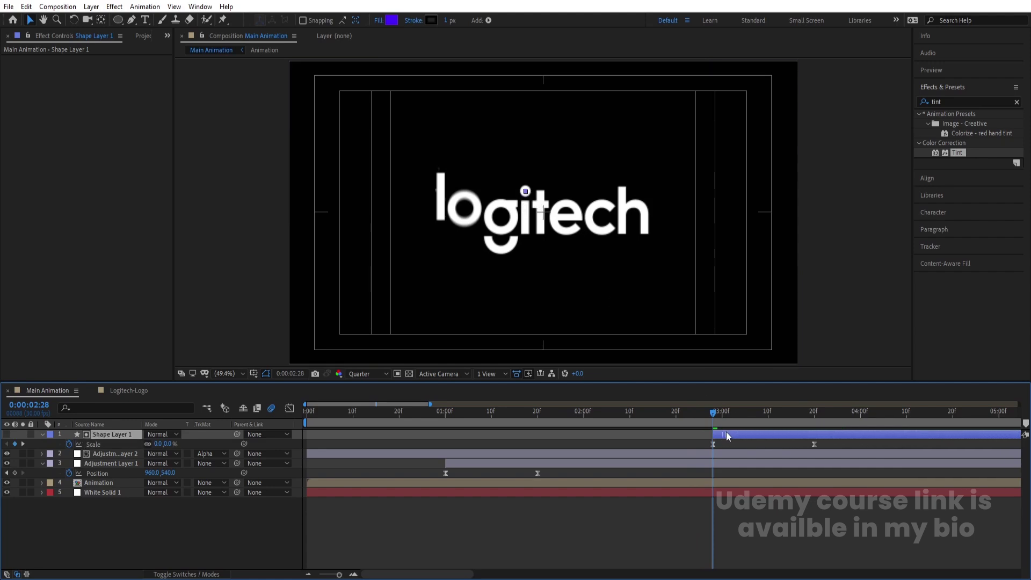
{"action": "key", "text": "space"}
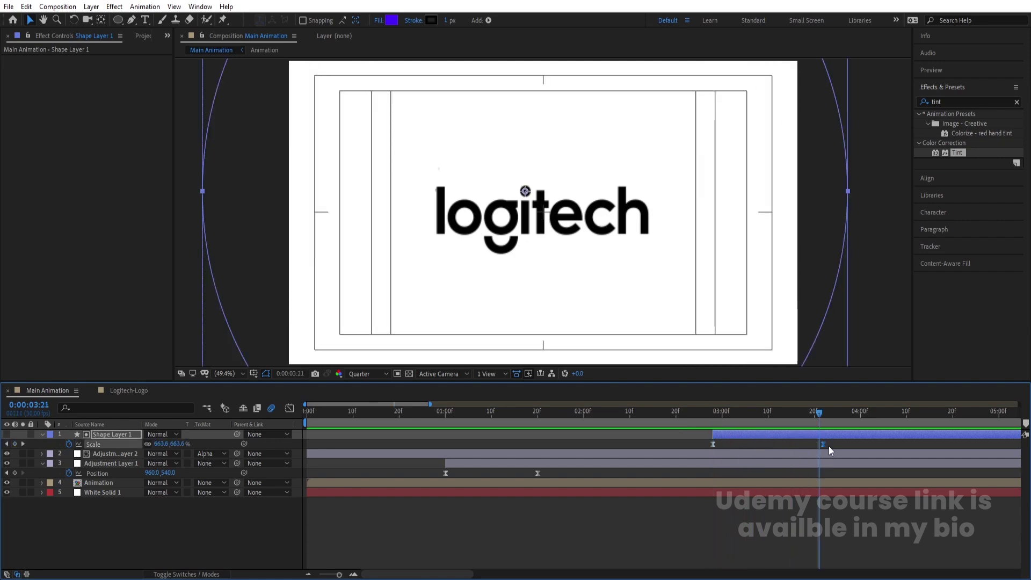
Slow the circle reveal by moving its last scale keyframe to about 0:00:04:12, and replay the animation from the start.
{"action": "left_click_drag", "start_coordinate": [824, 444], "coordinate": [916, 443]}
{"action": "left_click", "coordinate": [719, 430]}
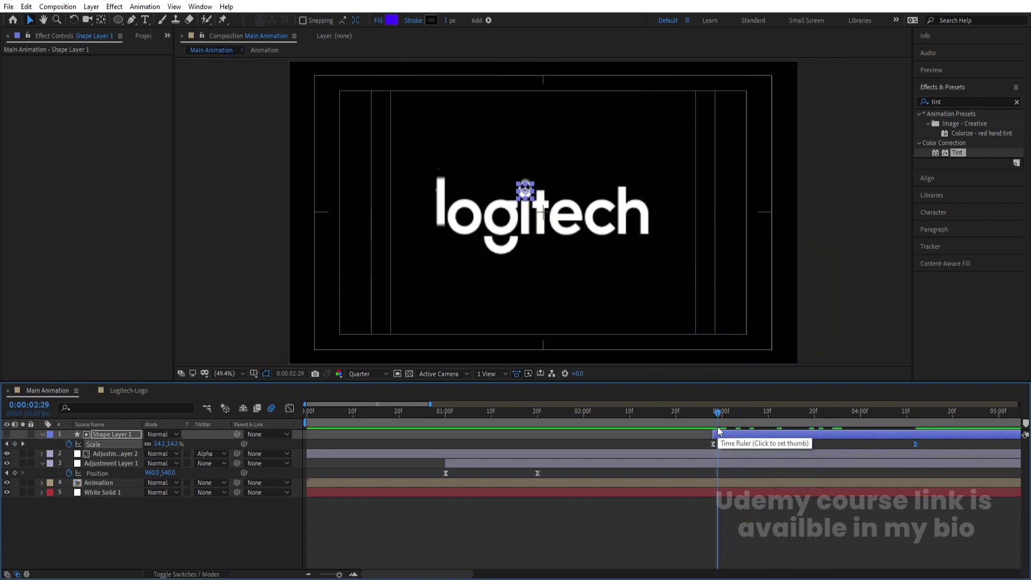
{"action": "key", "text": "space"}
{"action": "key", "text": "space"}
{"action": "scroll", "coordinate": [592, 419], "scroll_direction": "down", "scroll_amount": 7}
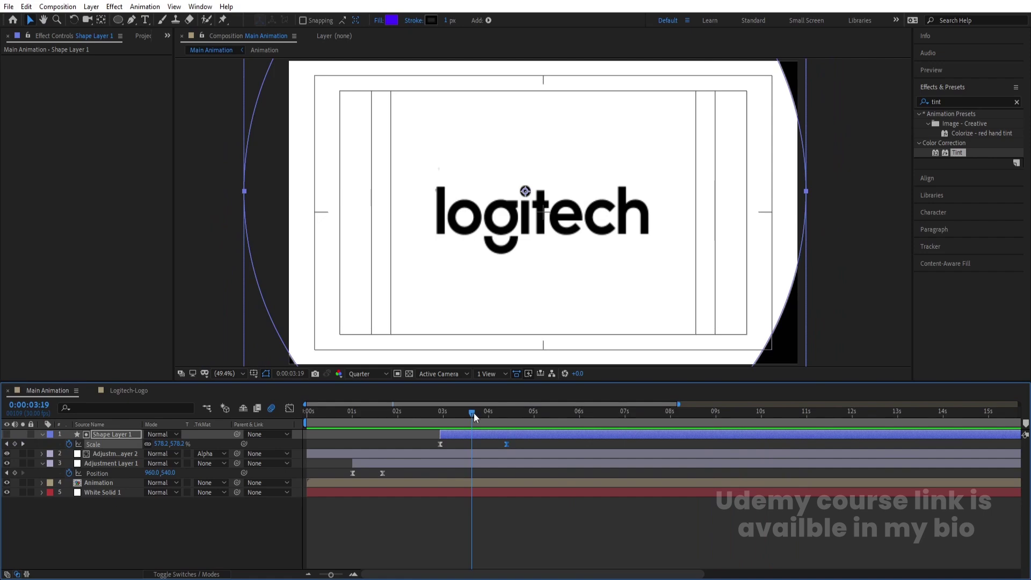
{"action": "left_click_drag", "start_coordinate": [474, 418], "coordinate": [314, 423]}
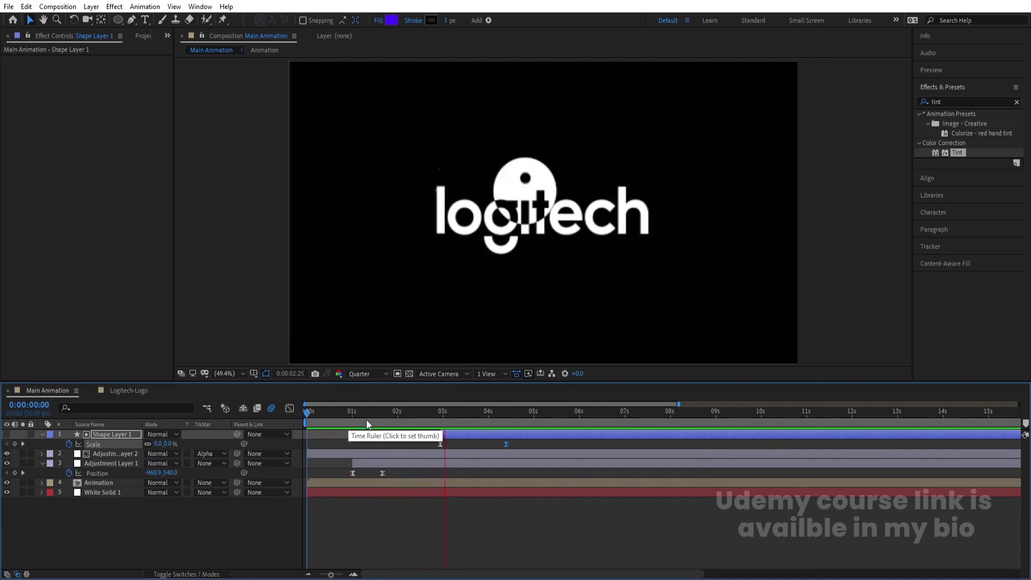
Move the first adjustment layer's last position keyframe to about 0:00:02:02 and replay the animation from the start.
{"action": "left_click_drag", "start_coordinate": [383, 473], "coordinate": [403, 477]}
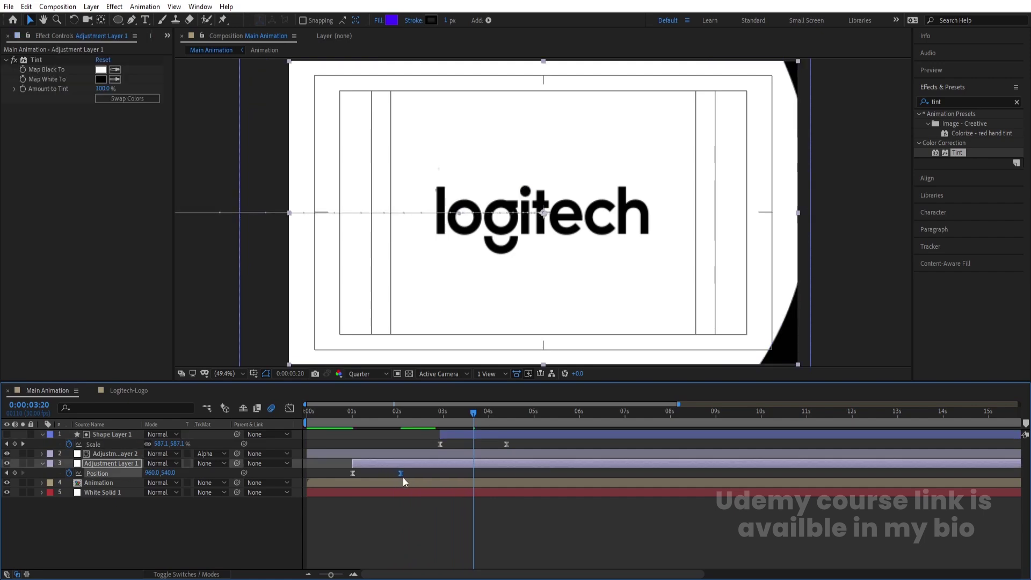
{"action": "left_click_drag", "start_coordinate": [389, 418], "coordinate": [269, 425]}
{"action": "key", "text": "space"}
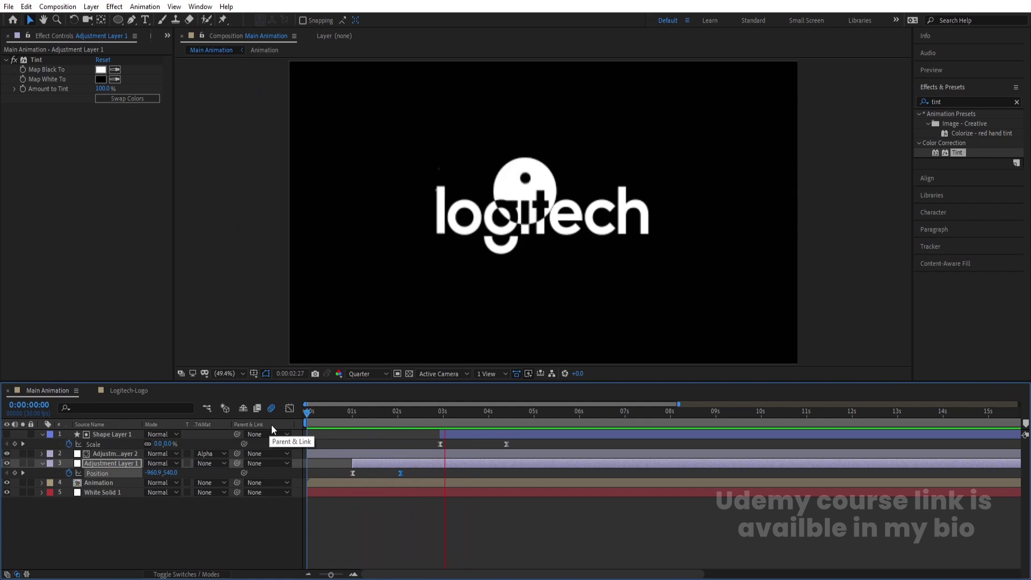
Set the composition's preview resolution to Full and play the animation from the start.
{"action": "key", "text": "space"}
{"action": "left_click_drag", "start_coordinate": [376, 418], "coordinate": [307, 436]}
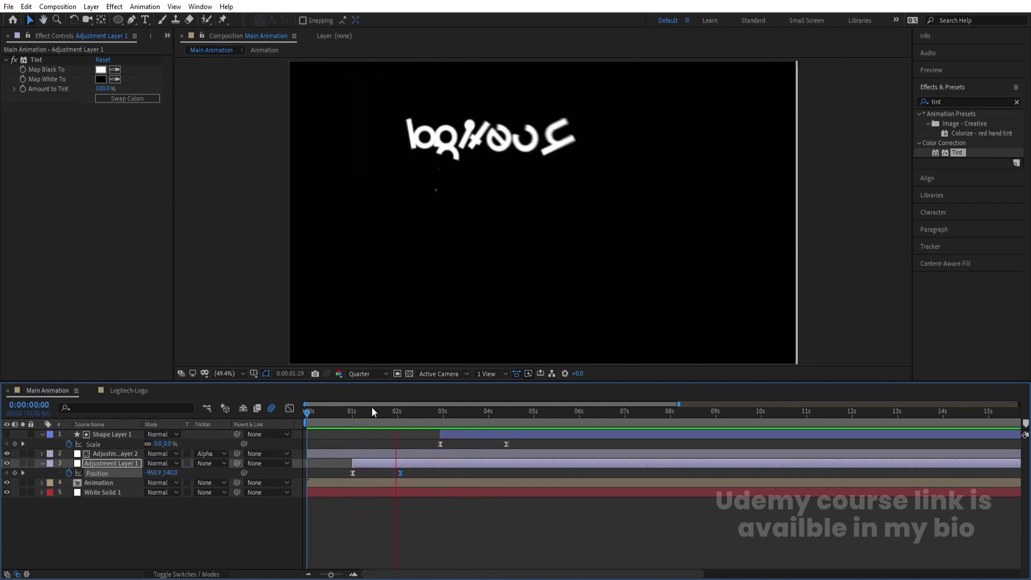
{"action": "key", "text": "space"}
{"action": "left_click", "coordinate": [373, 375]}
{"action": "left_click", "coordinate": [369, 401]}
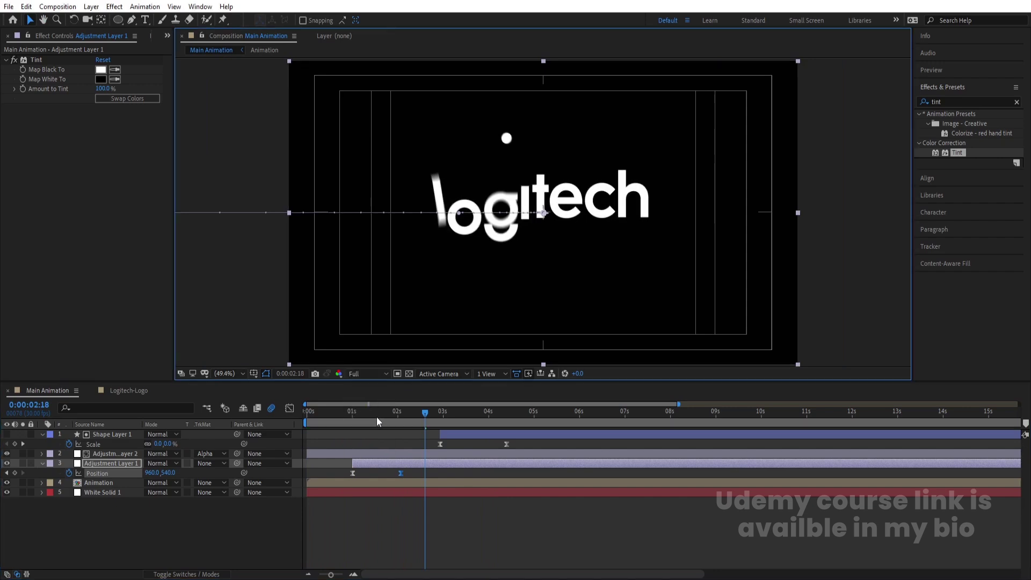
{"action": "left_click_drag", "start_coordinate": [376, 417], "coordinate": [257, 423]}
{"action": "key", "text": "space"}
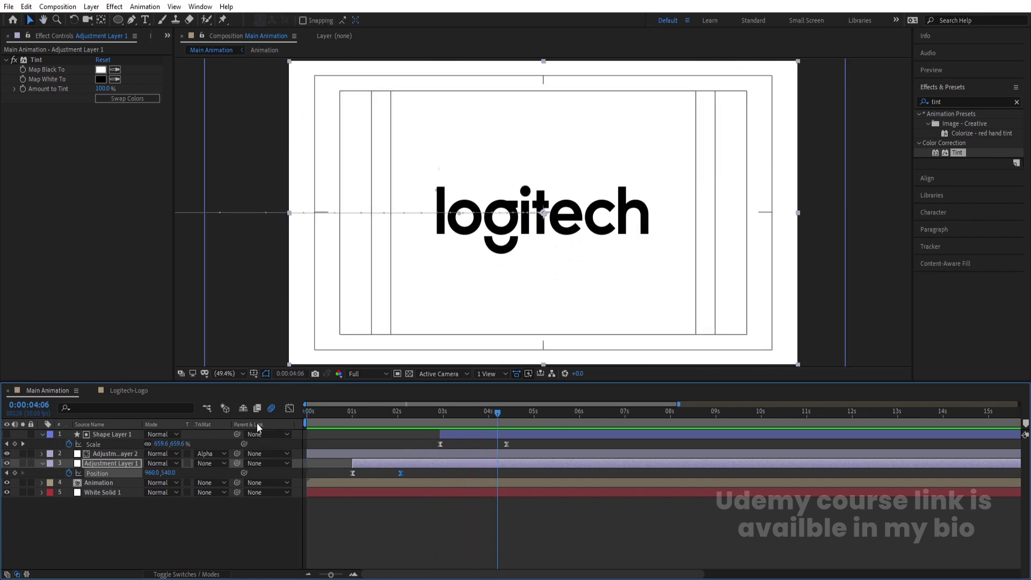
Replay the complete logo animation from the start, then review the letter burst and circle reveal from about 0:00:01:28.
{"action": "key", "text": "space"}
{"action": "key", "text": "space"}
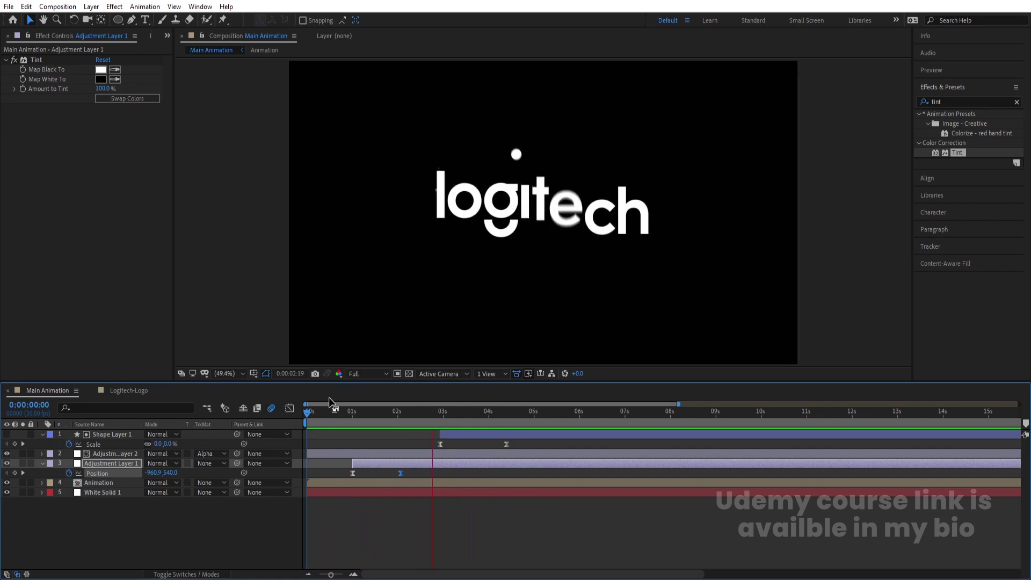
{"action": "left_click_drag", "start_coordinate": [330, 404], "coordinate": [394, 403]}
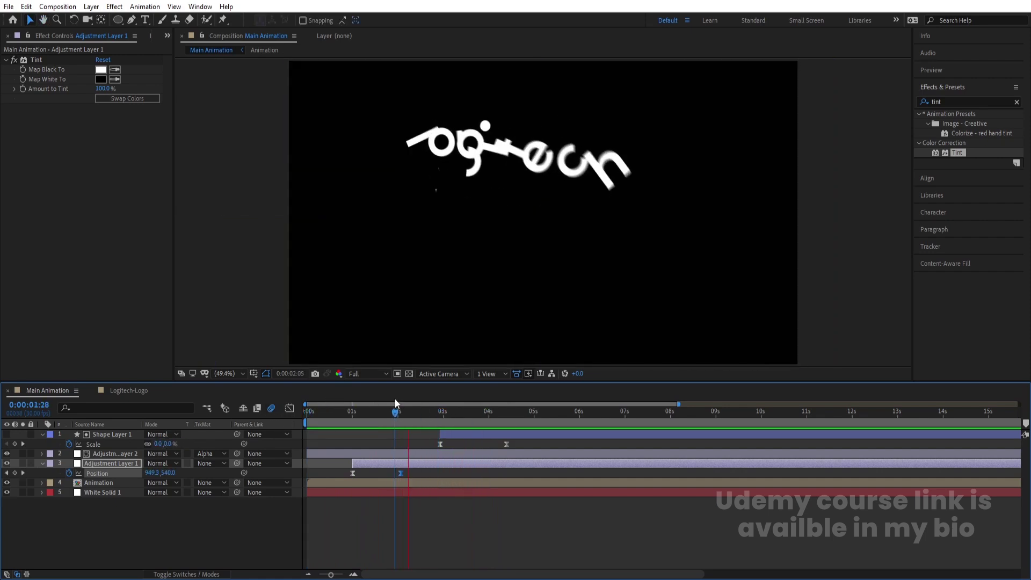
{"action": "key", "text": "space"}
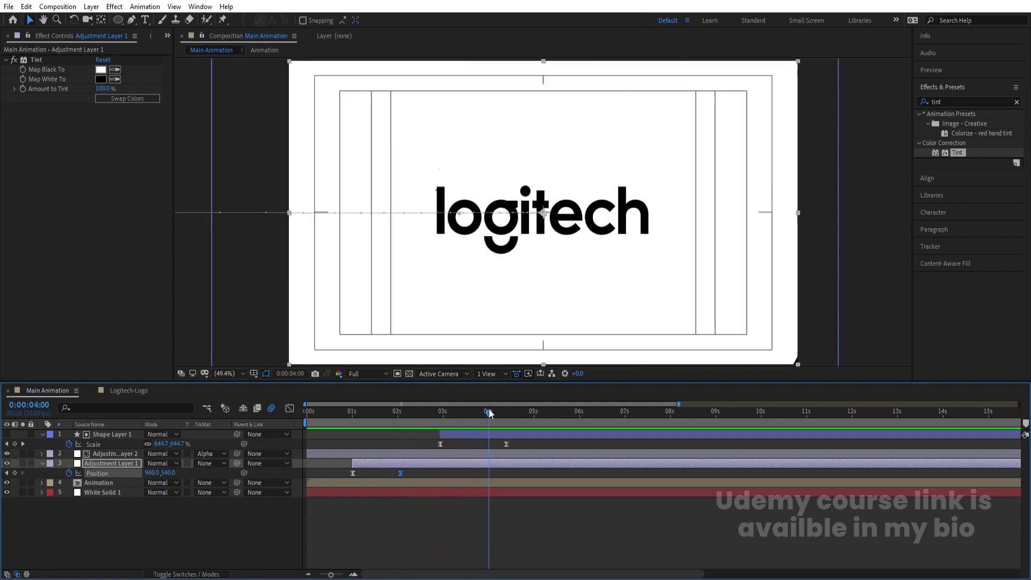
{"action": "key", "text": "space"}
{"action": "key", "text": "space"}
{"action": "key", "text": "space"}
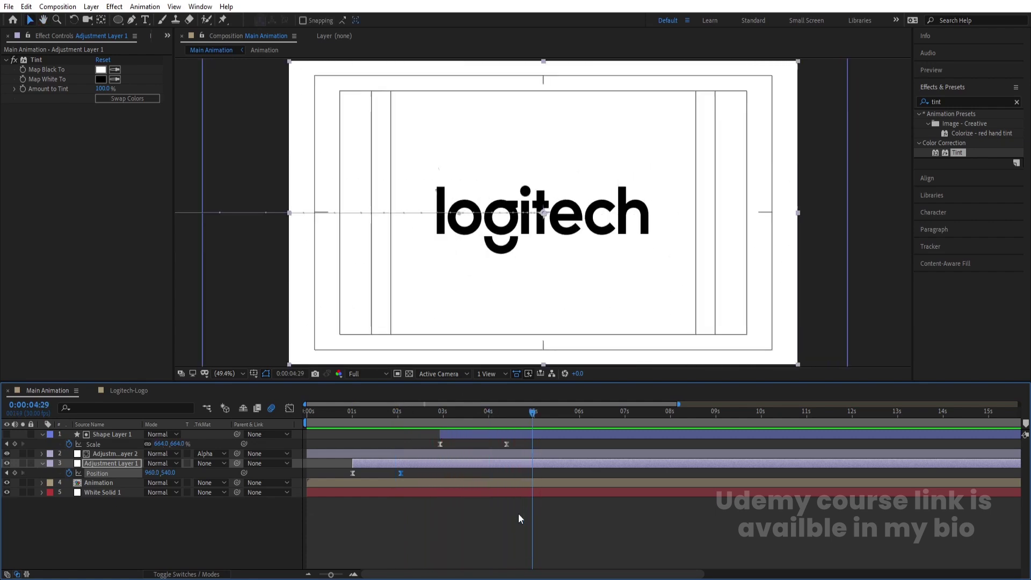